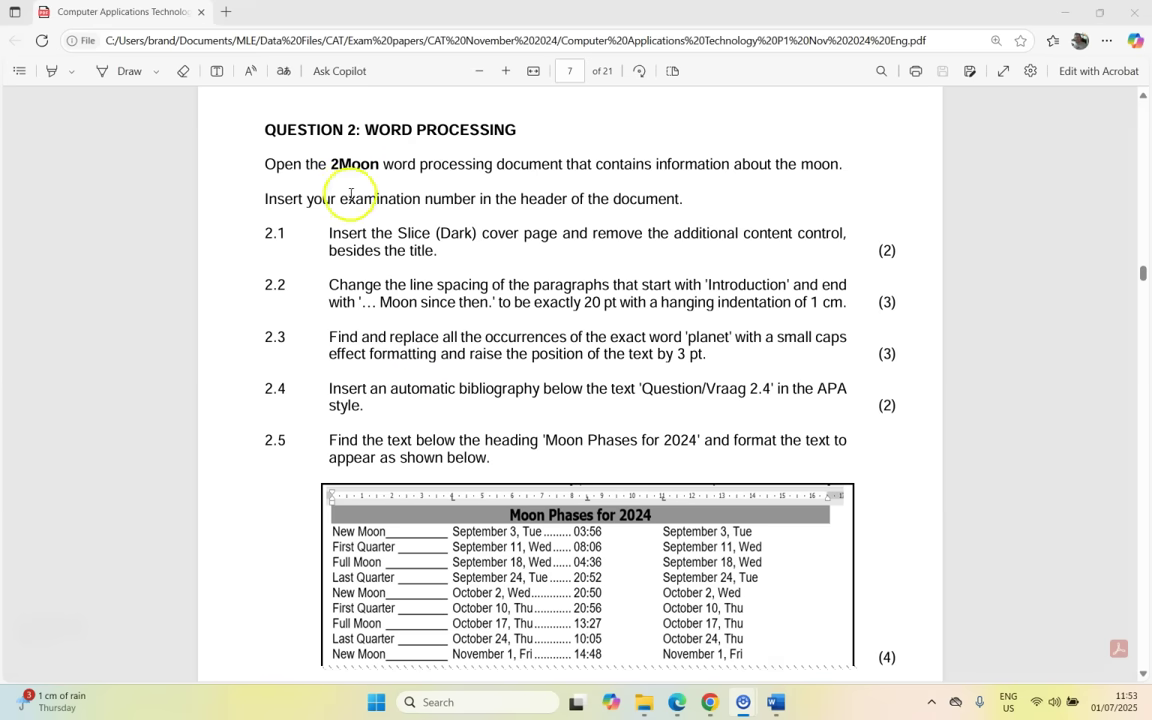
Bring up the 2Moon document, then return to Question 2 in the exam paper PDF
mouse_move(783, 712)
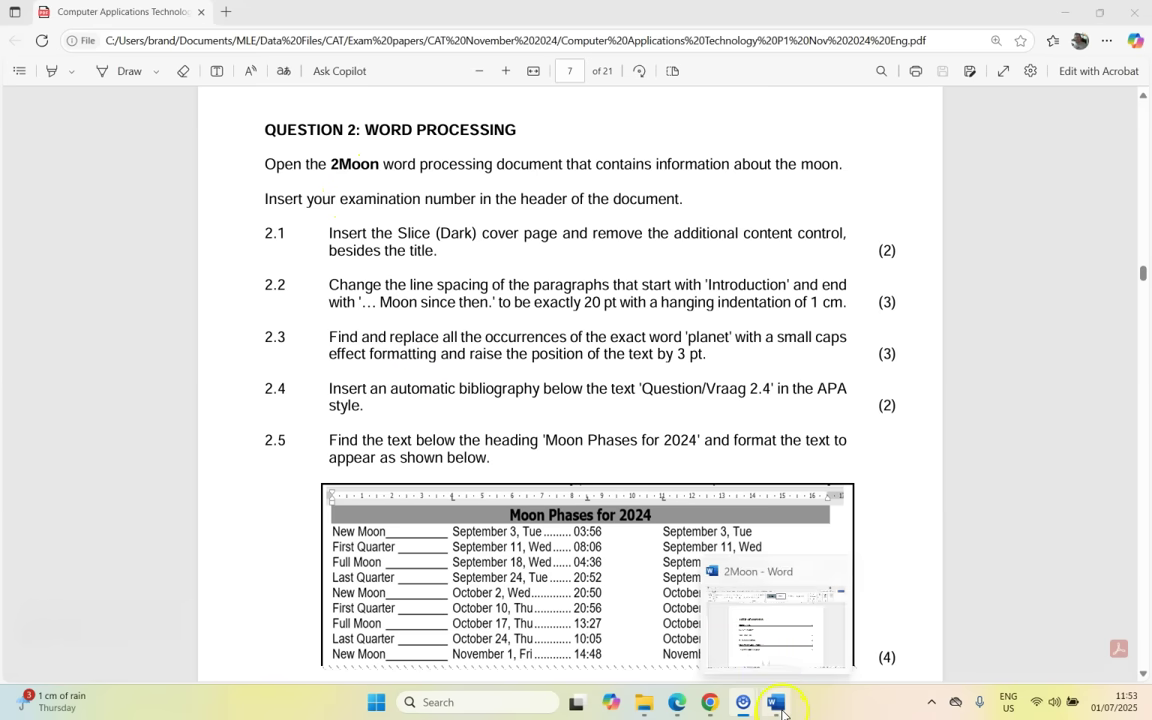
left_click(775, 677)
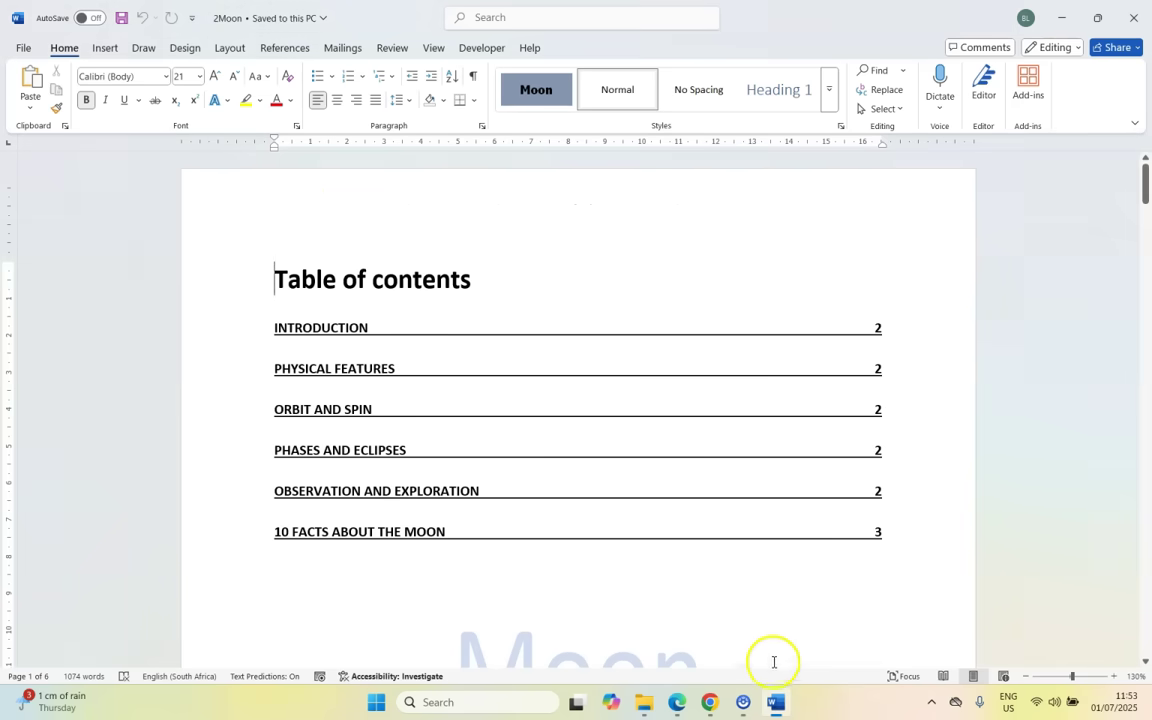
left_click(676, 703)
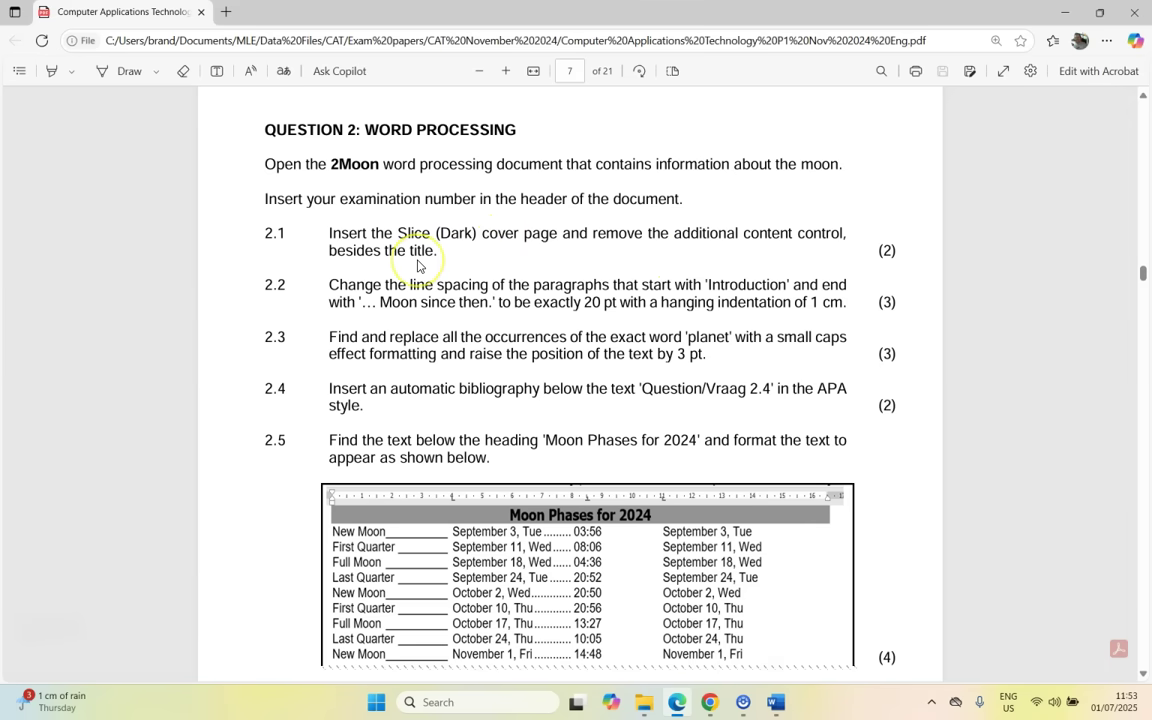
Insert the Slice (Dark) cover page into the 2Moon document
left_click(777, 704)
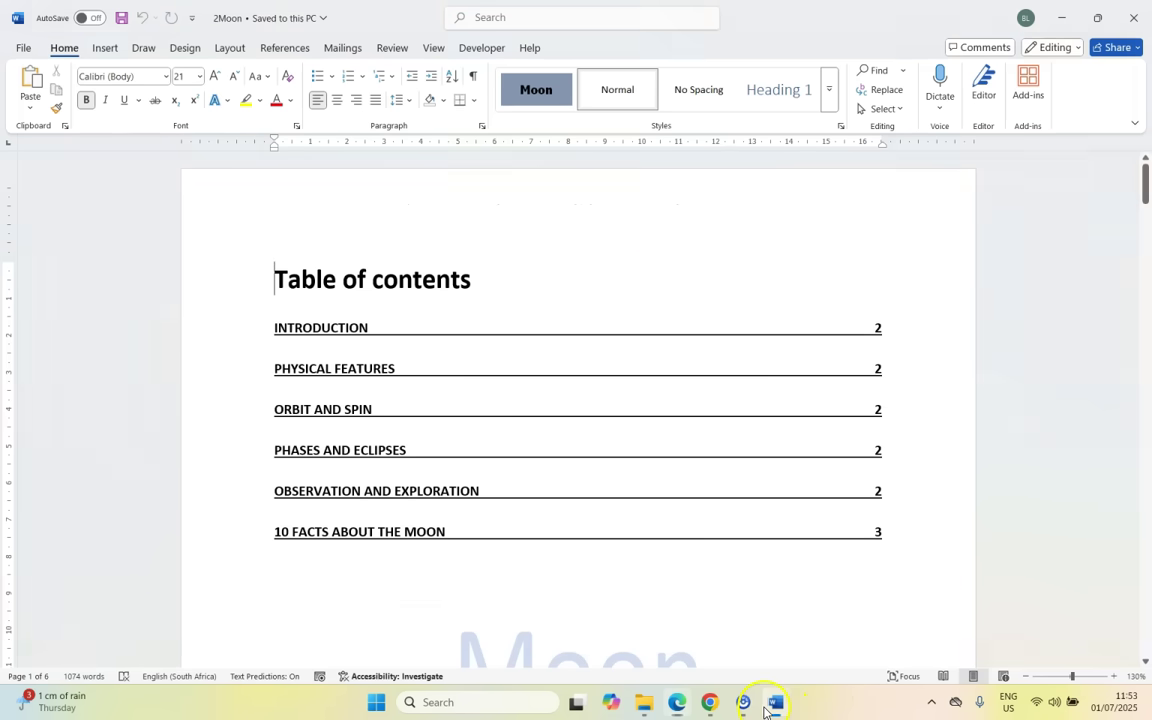
left_click(104, 48)
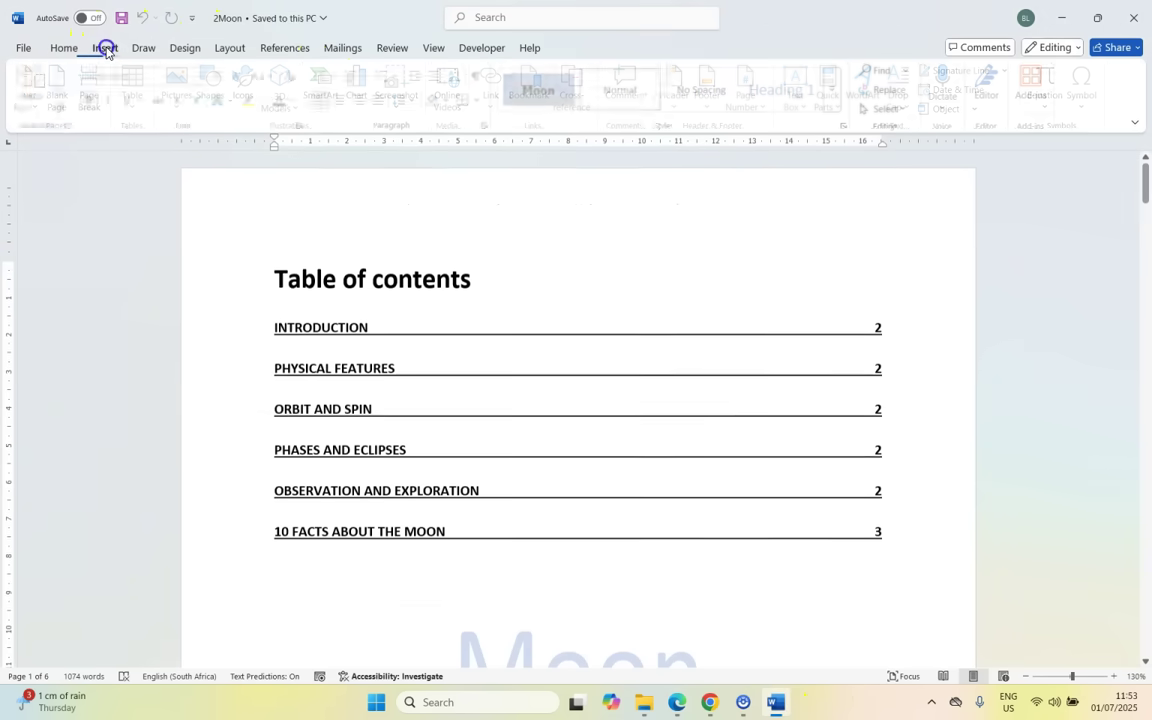
left_click(38, 105)
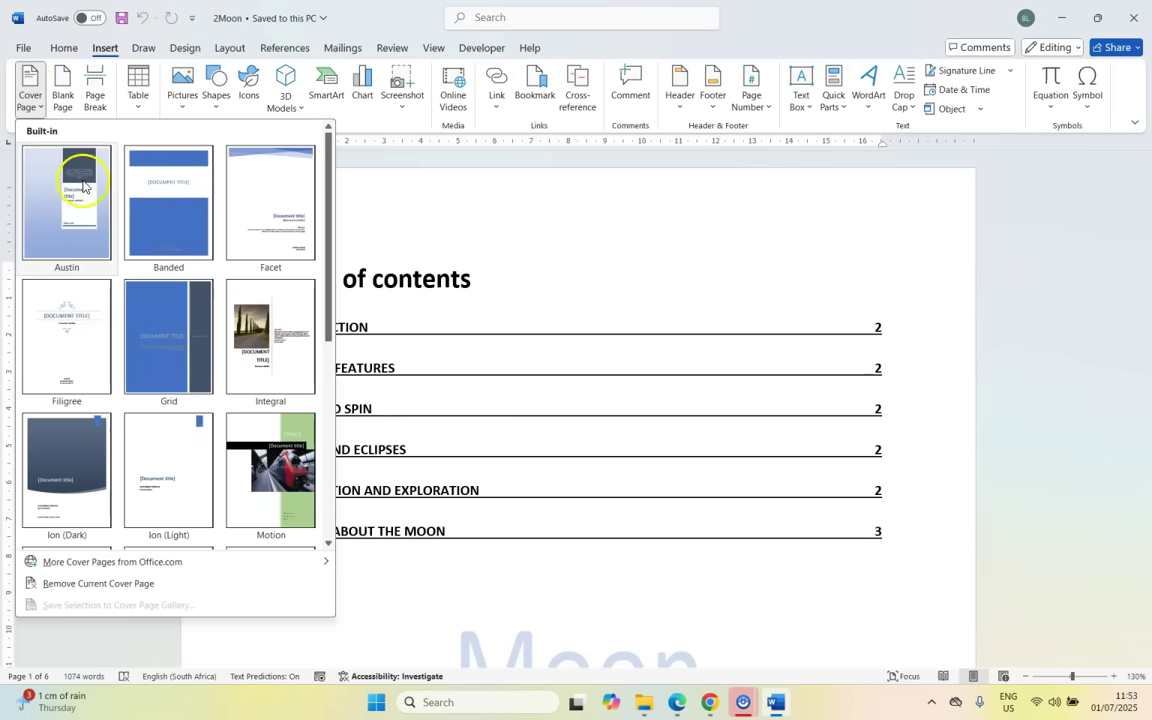
scroll(130, 284, "down", 5)
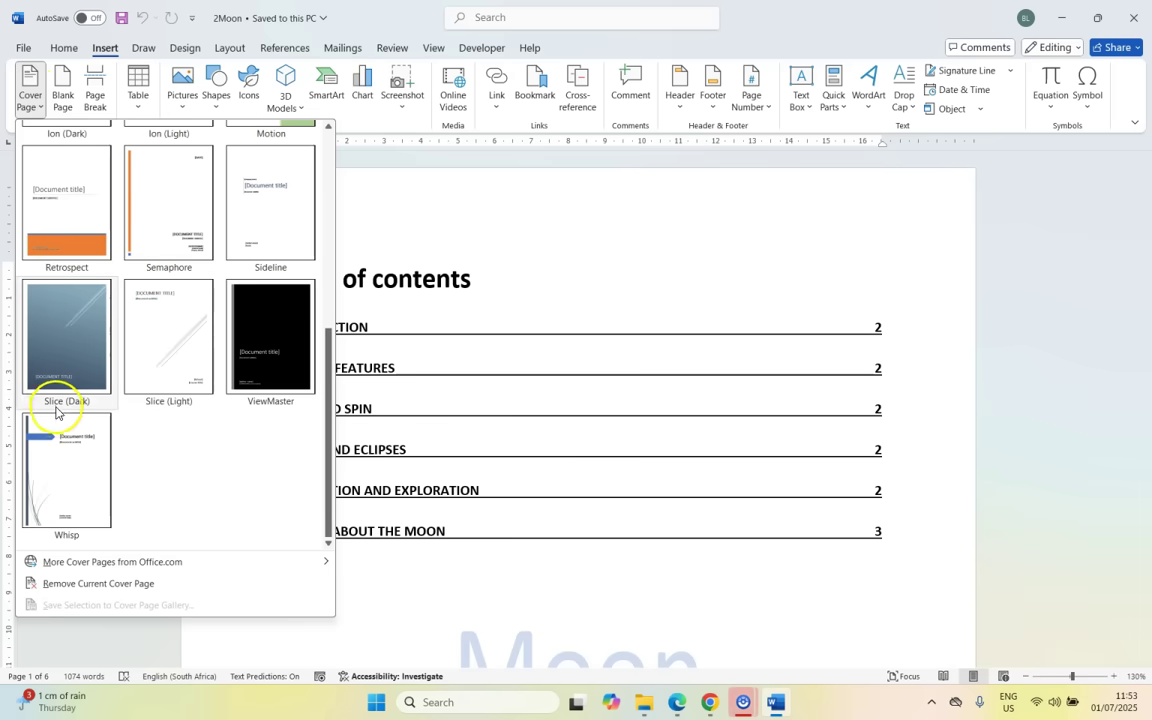
left_click(81, 352)
scroll(80, 345, "down", 5)
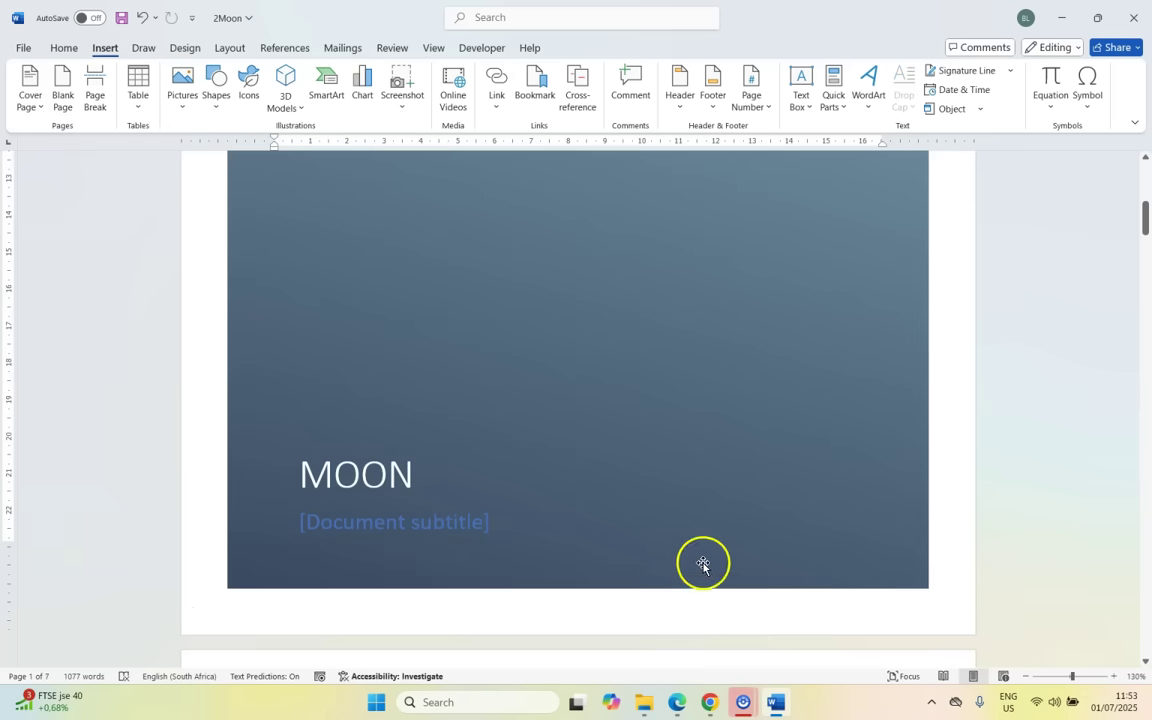
Cut the [Document subtitle] content control from below the MOON cover title
key("alt+Tab")
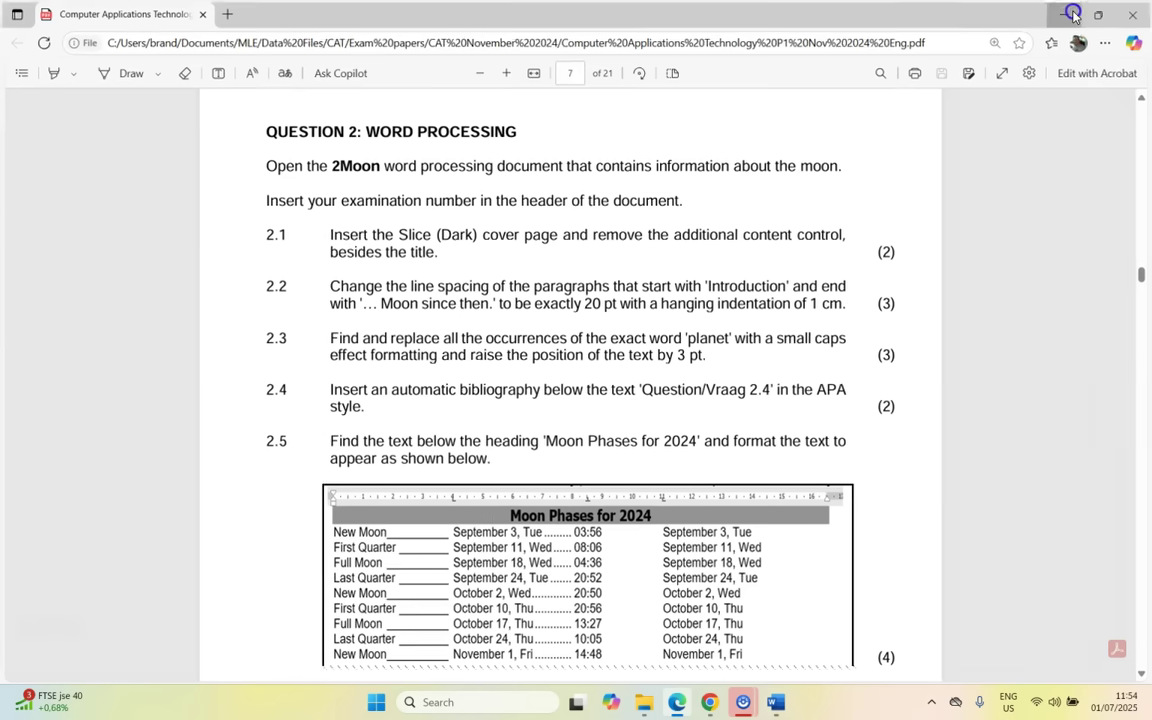
left_click(1066, 12)
left_click(383, 468)
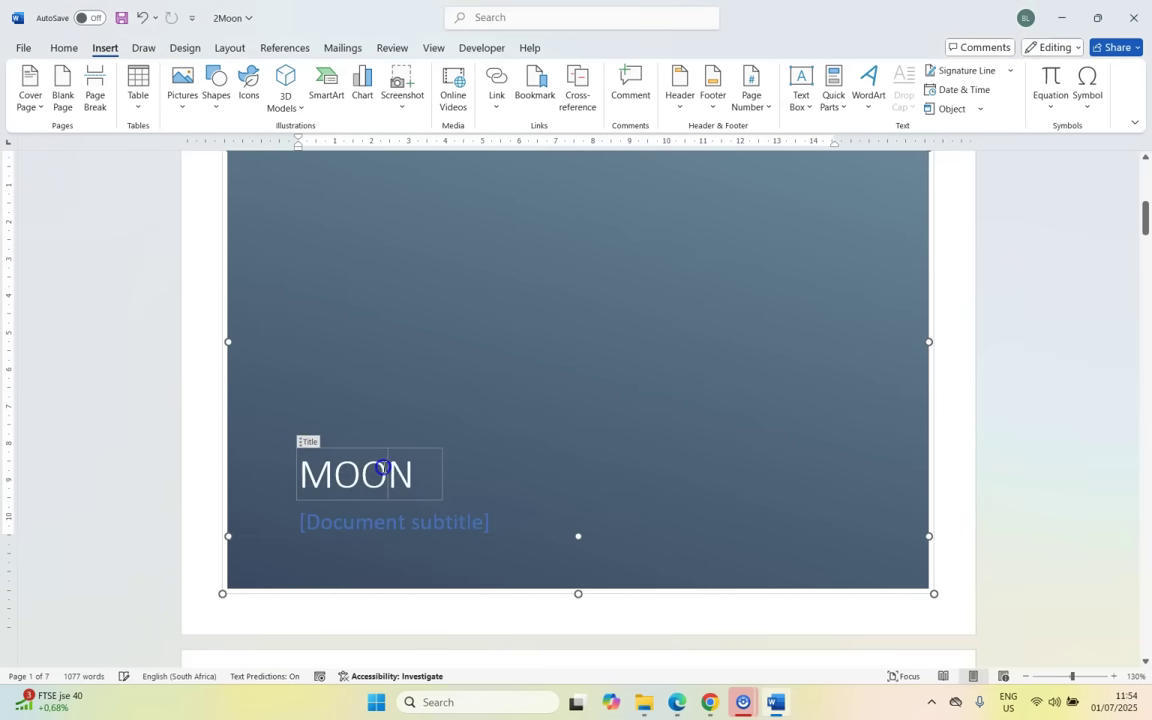
left_click(381, 521)
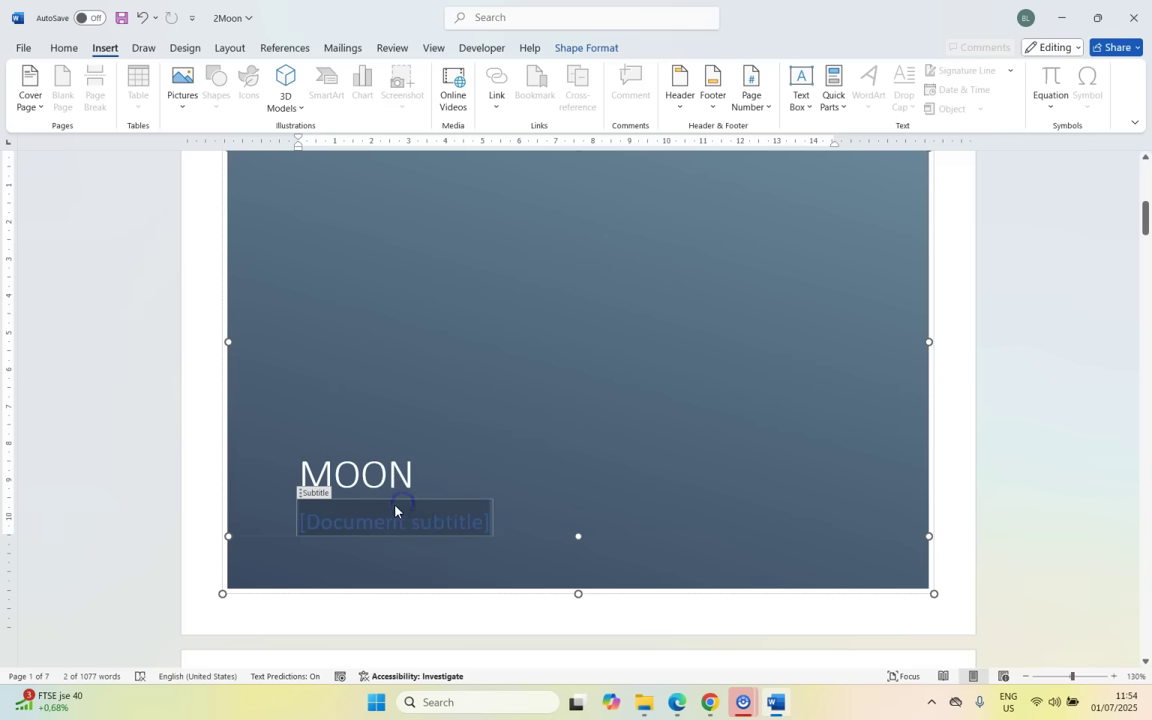
right_click(393, 511)
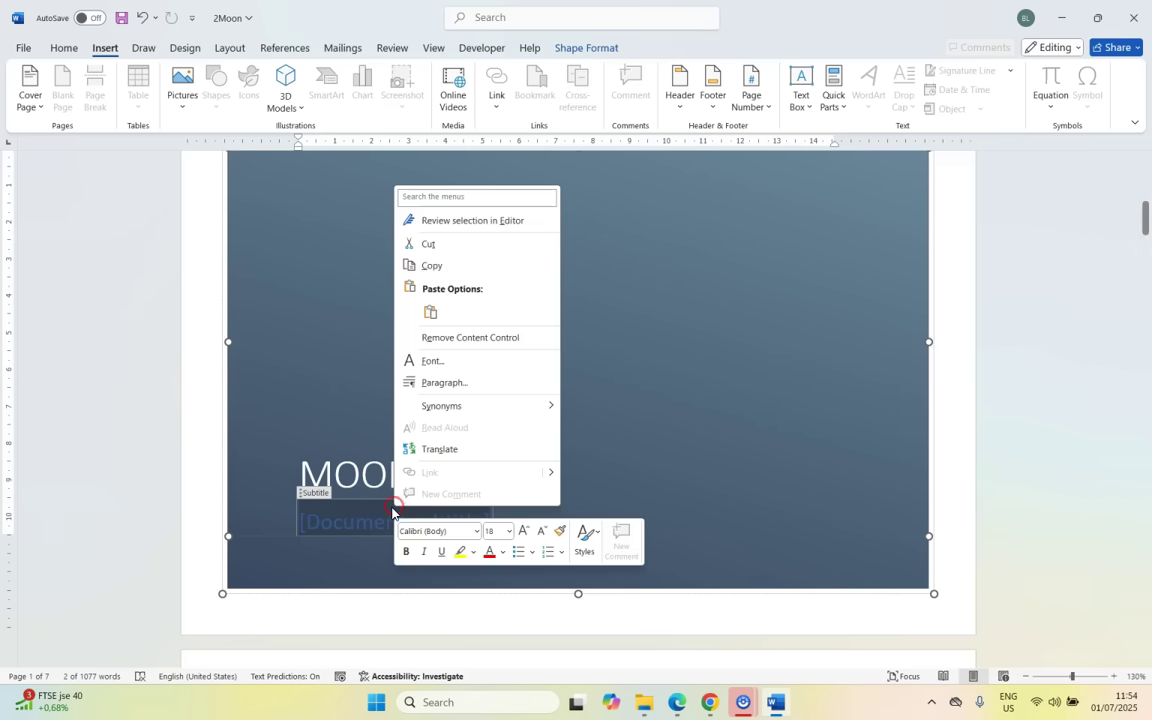
left_click(440, 245)
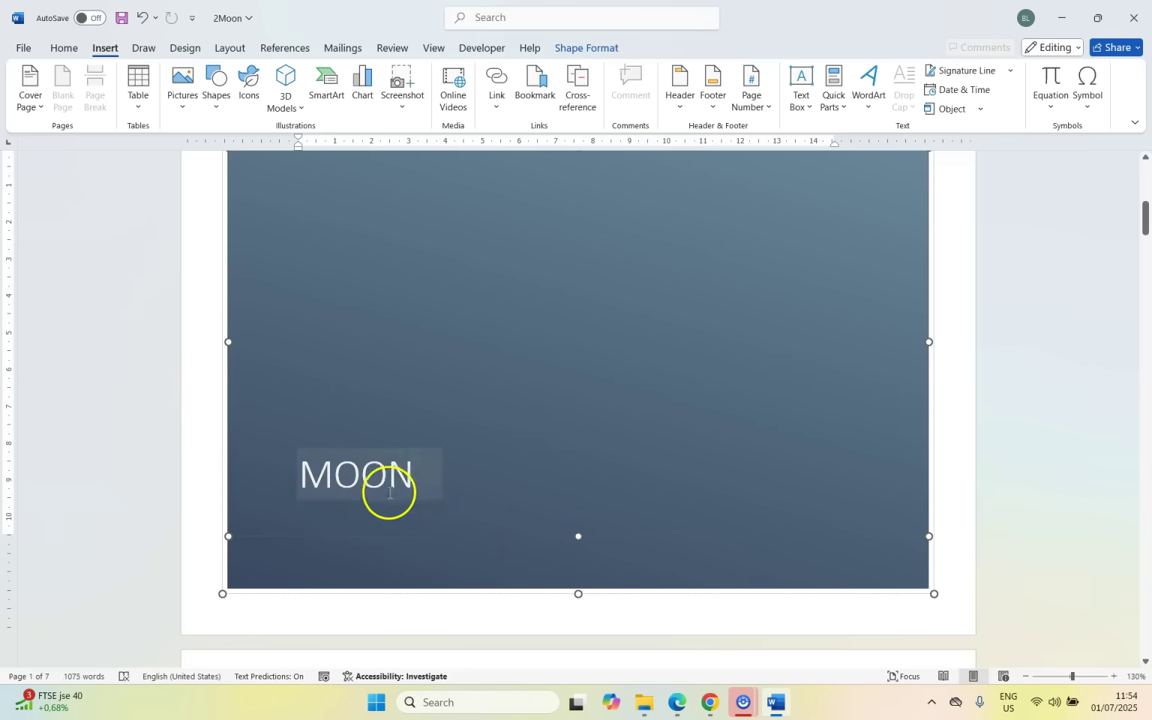
scroll(576, 470, "up", 10)
scroll(577, 470, "down", 10)
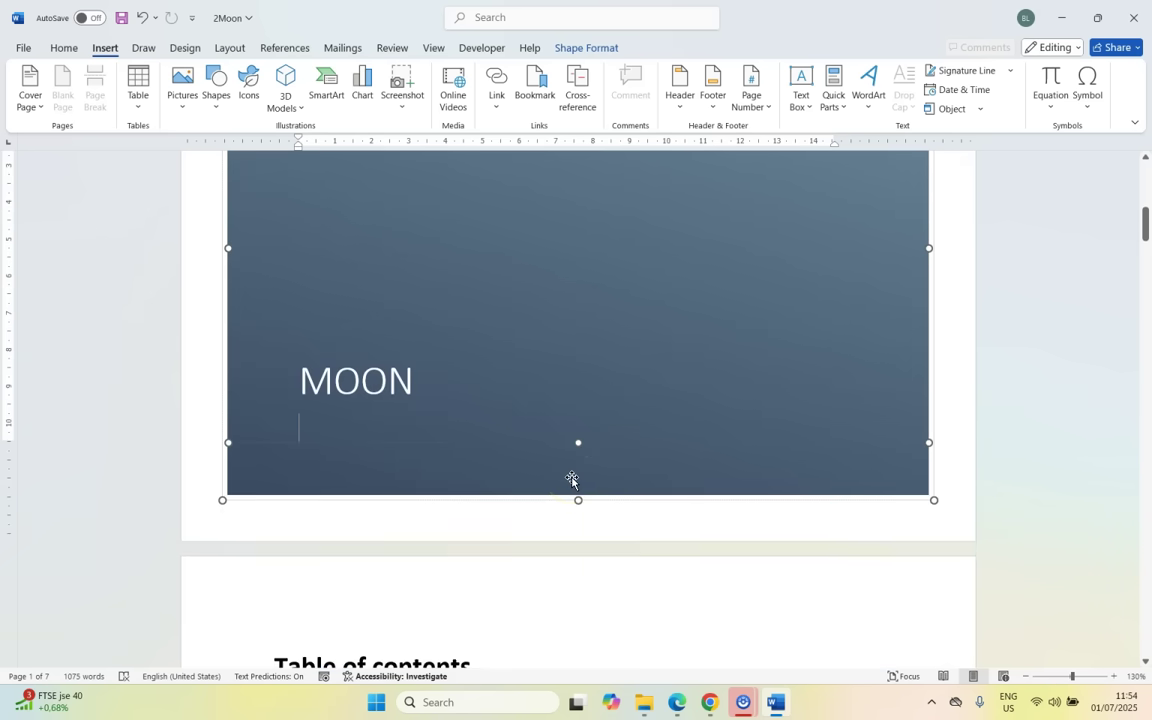
key("alt+Tab")
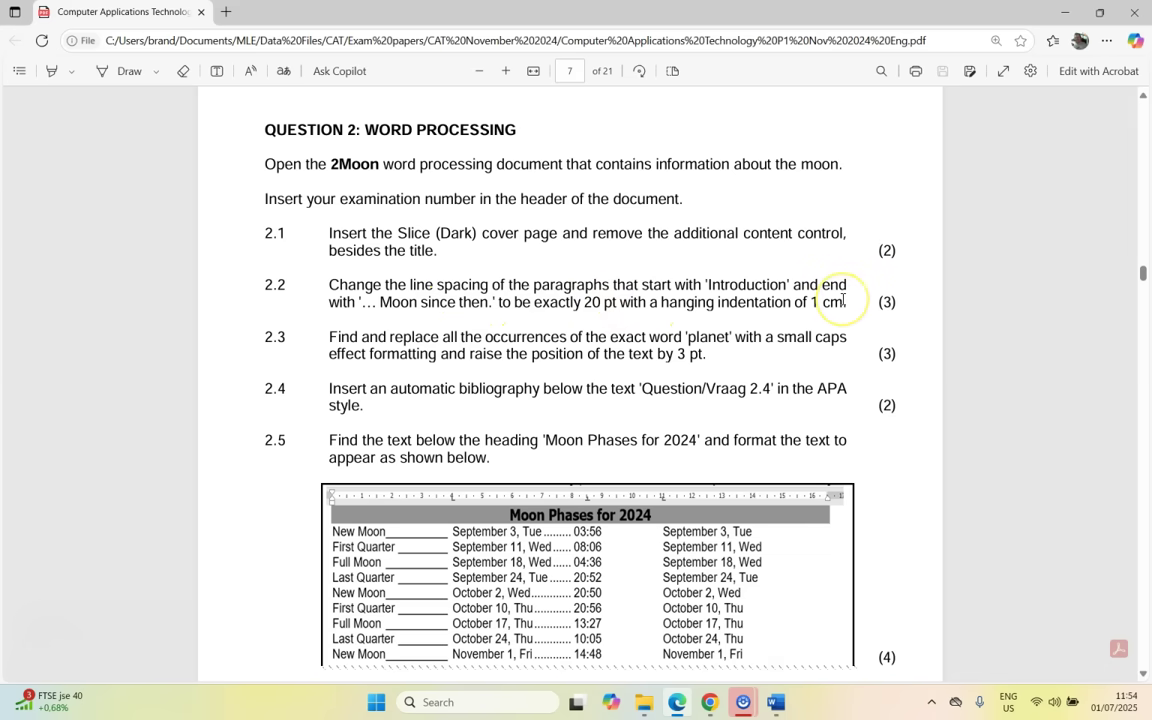
Select the text from '…Moon since then.' up to the Introduction heading
left_click(774, 708)
scroll(490, 480, "down", 10)
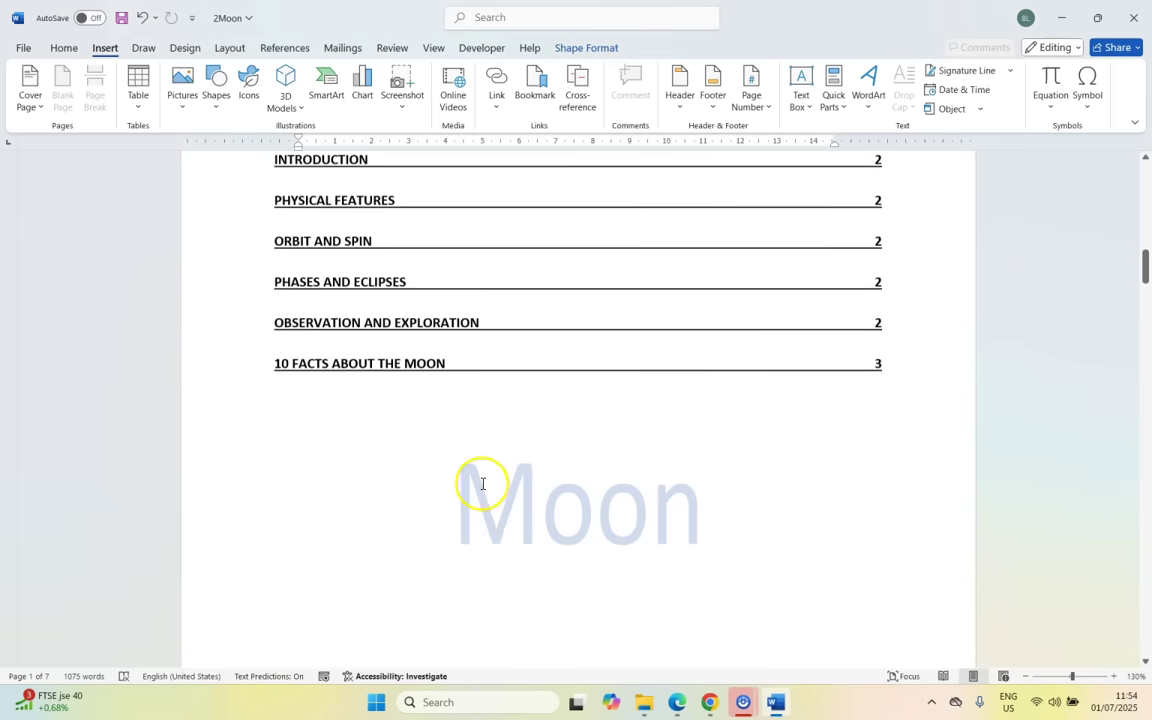
scroll(479, 485, "down", 10)
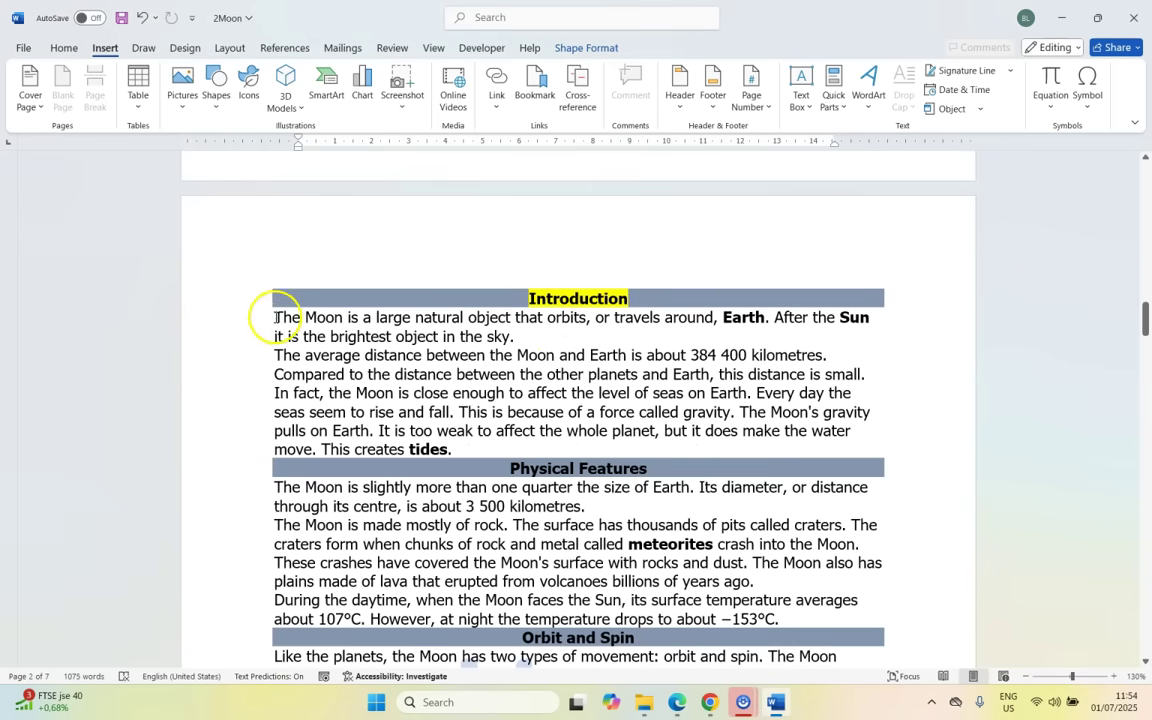
left_click(275, 317)
scroll(531, 298, "down", 8)
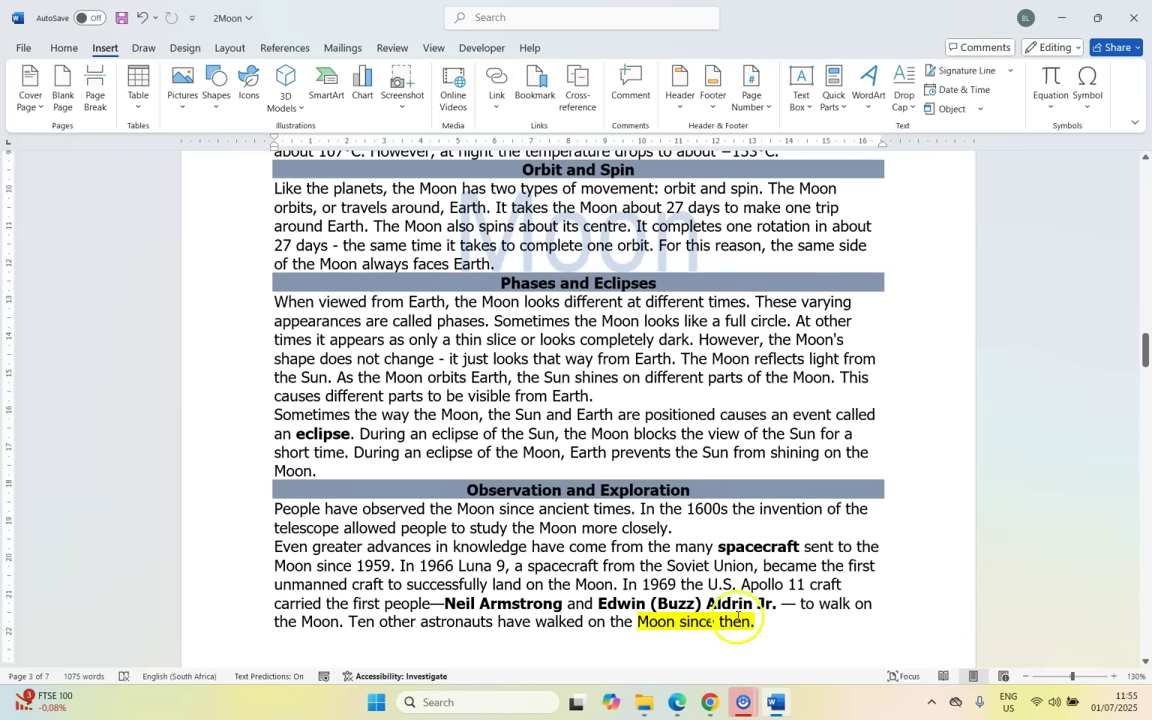
left_click_drag(758, 622, 535, 175)
key("alt+Tab")
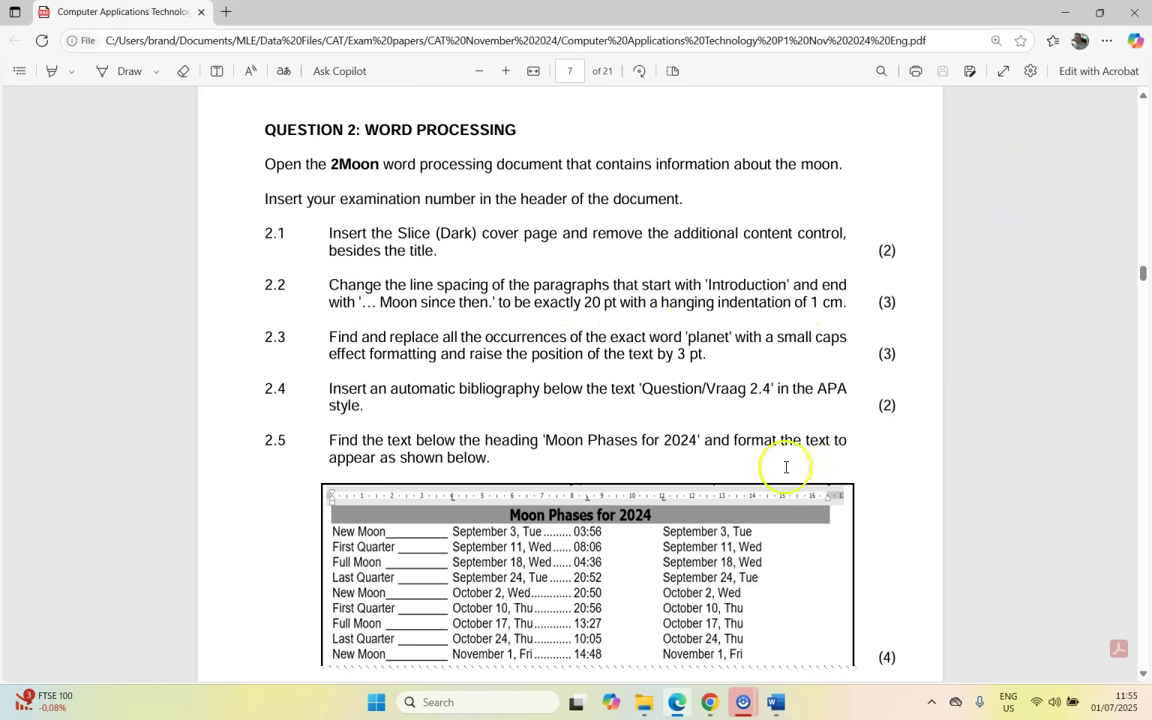
Set the selected paragraphs' line spacing to Exactly 20 pt
left_click(776, 703)
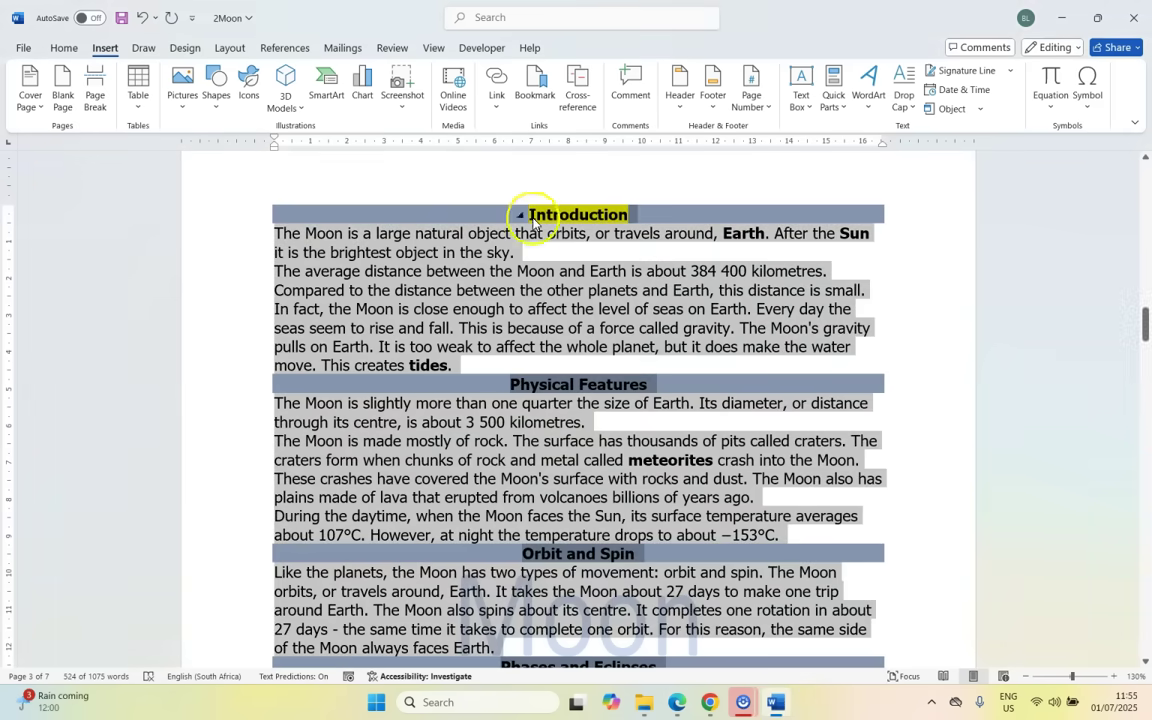
left_click(64, 48)
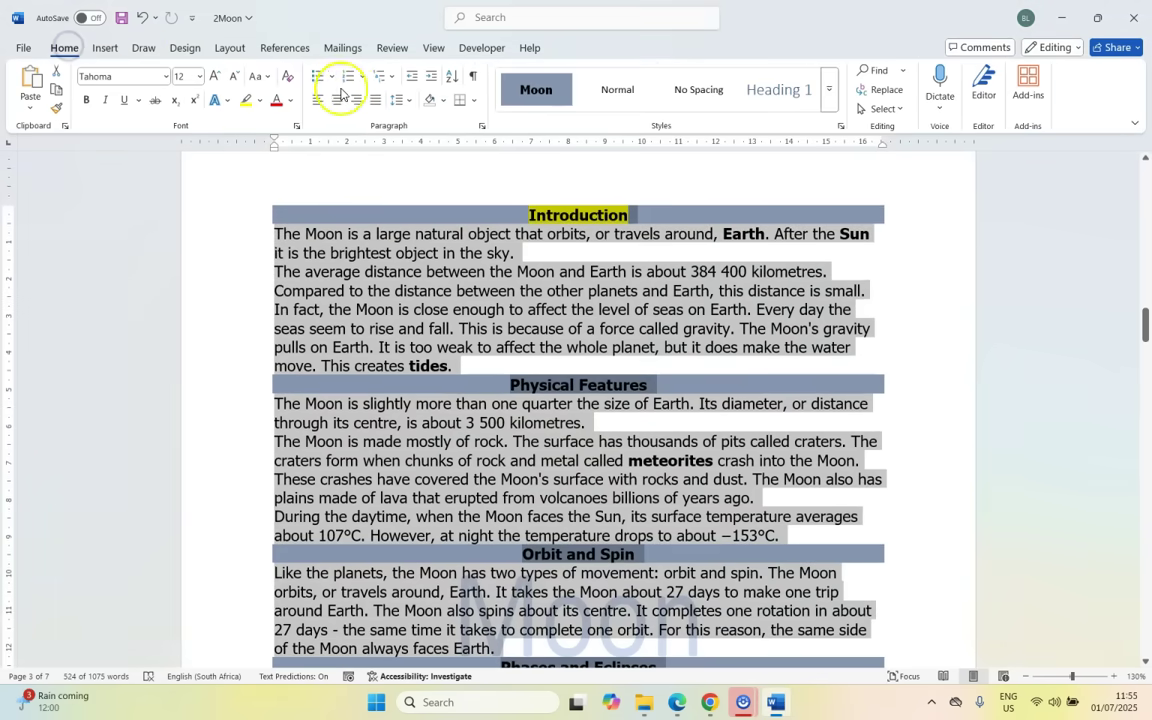
left_click(481, 126)
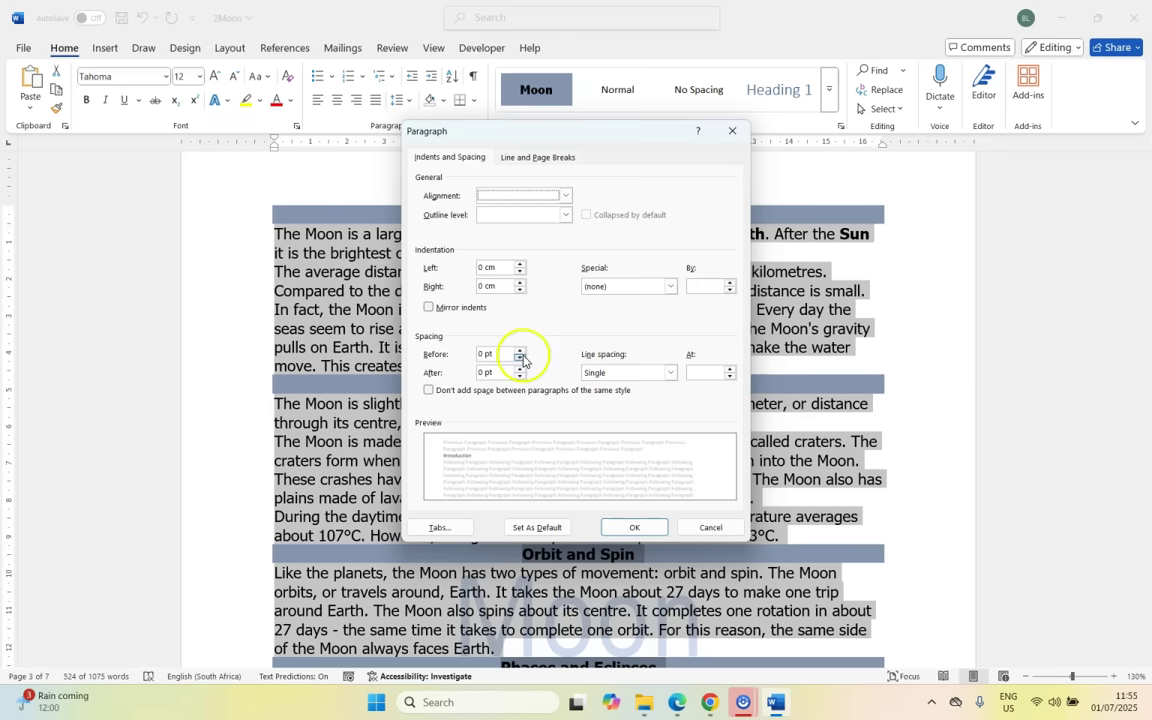
left_click(670, 372)
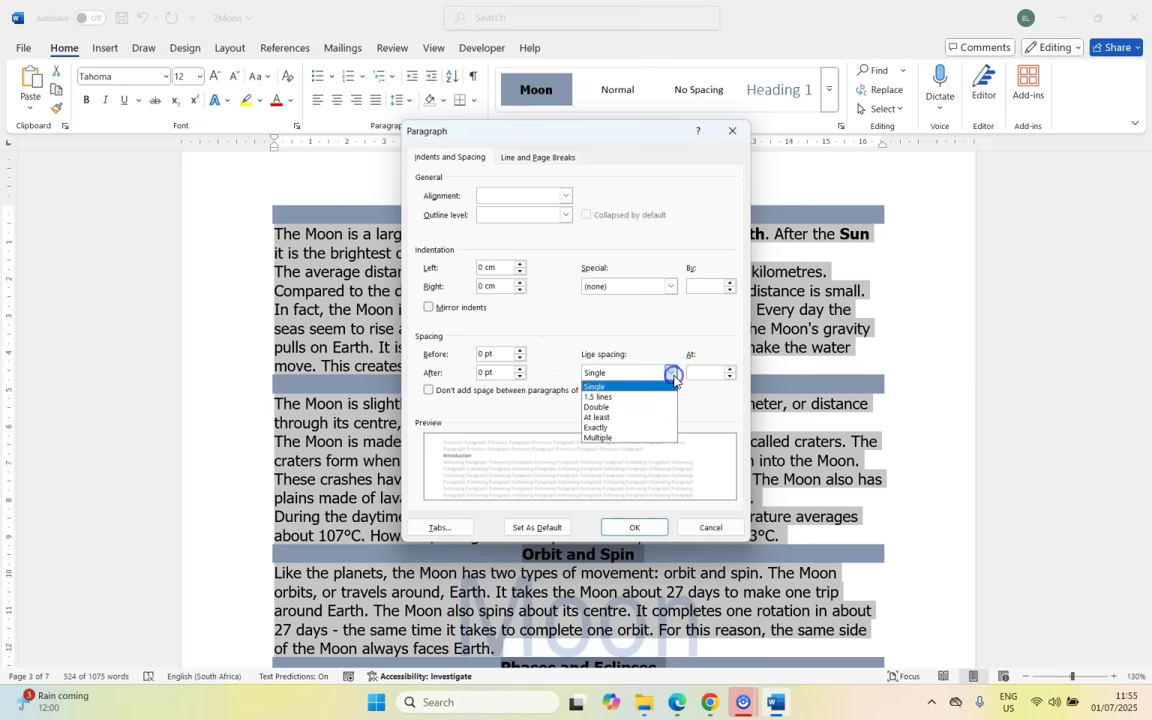
left_click(613, 427)
left_click(730, 368)
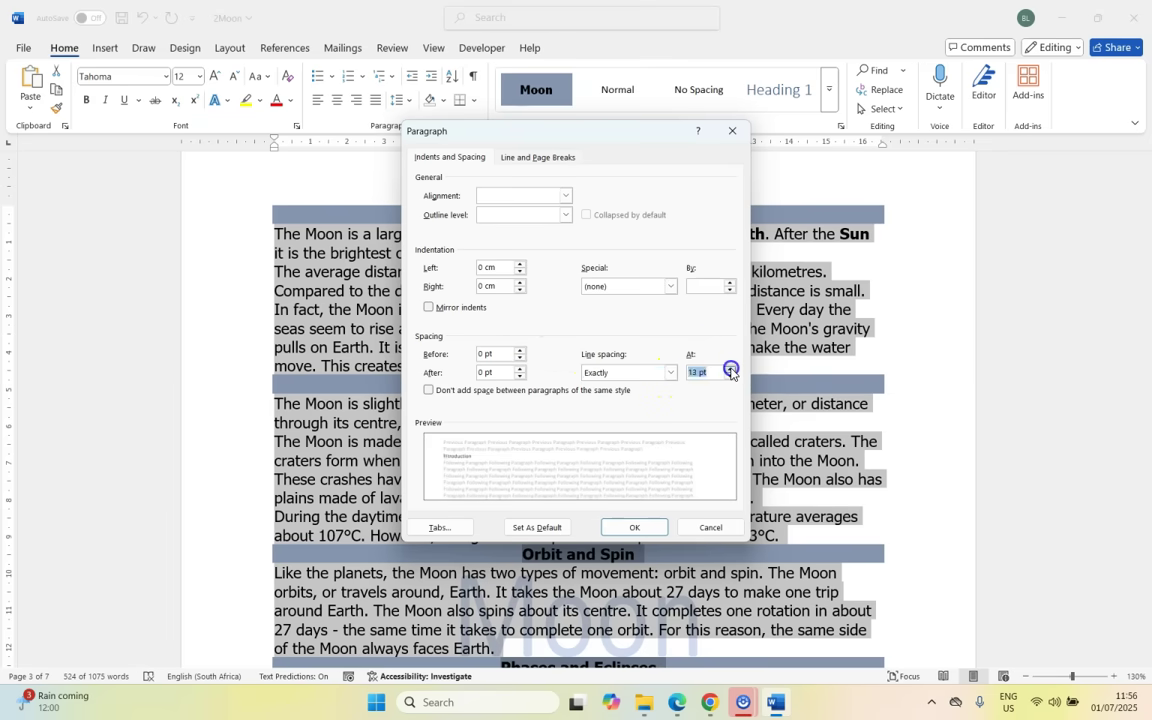
left_click(730, 368)
left_click(730, 368)
left_click(730, 368)
left_click(730, 370)
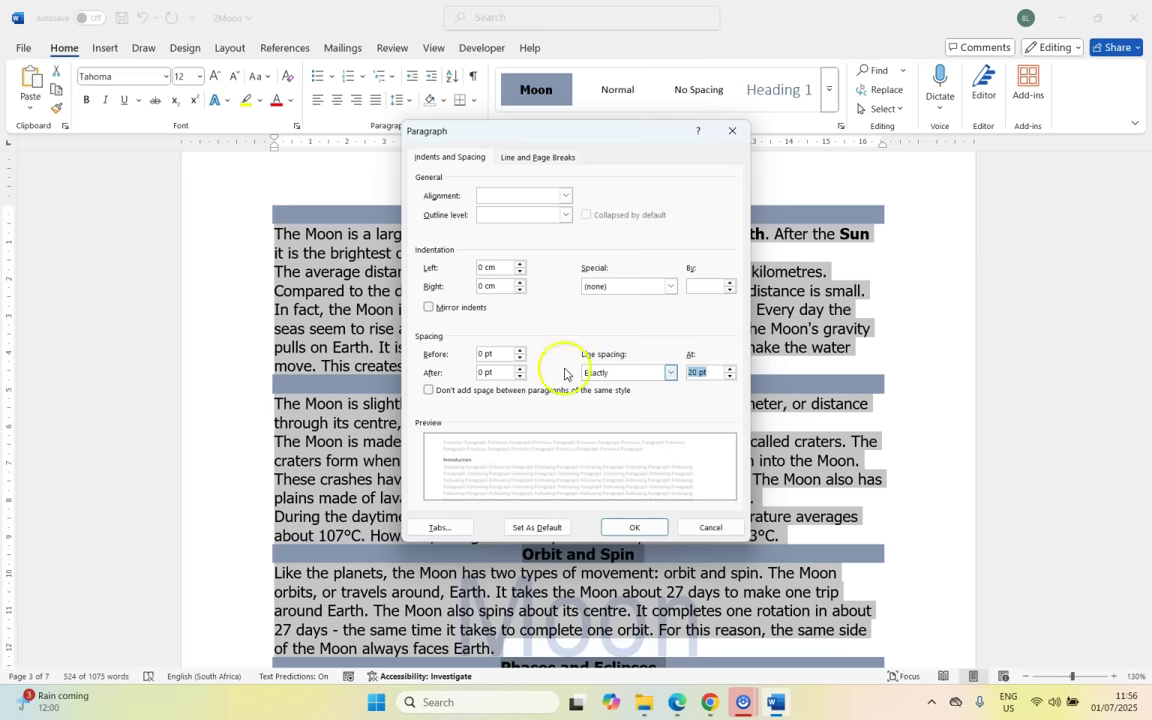
Add a 1 cm hanging indent to the paragraphs and apply the settings
left_click(670, 288)
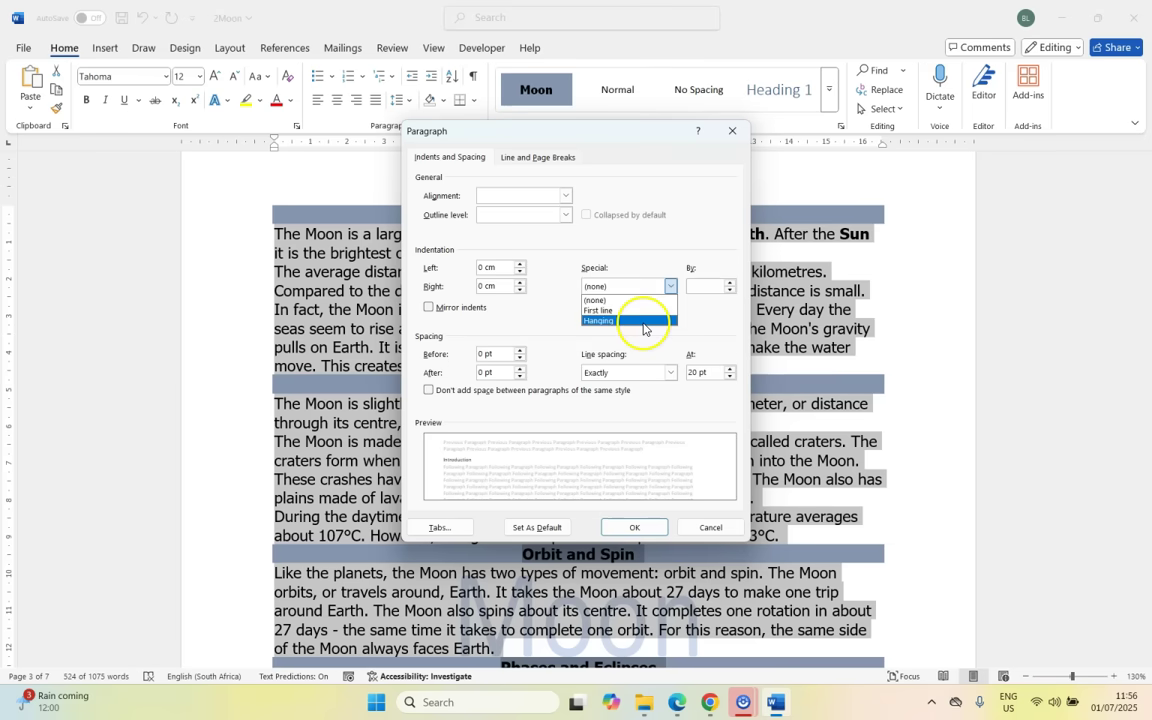
left_click(644, 321)
left_click(730, 291)
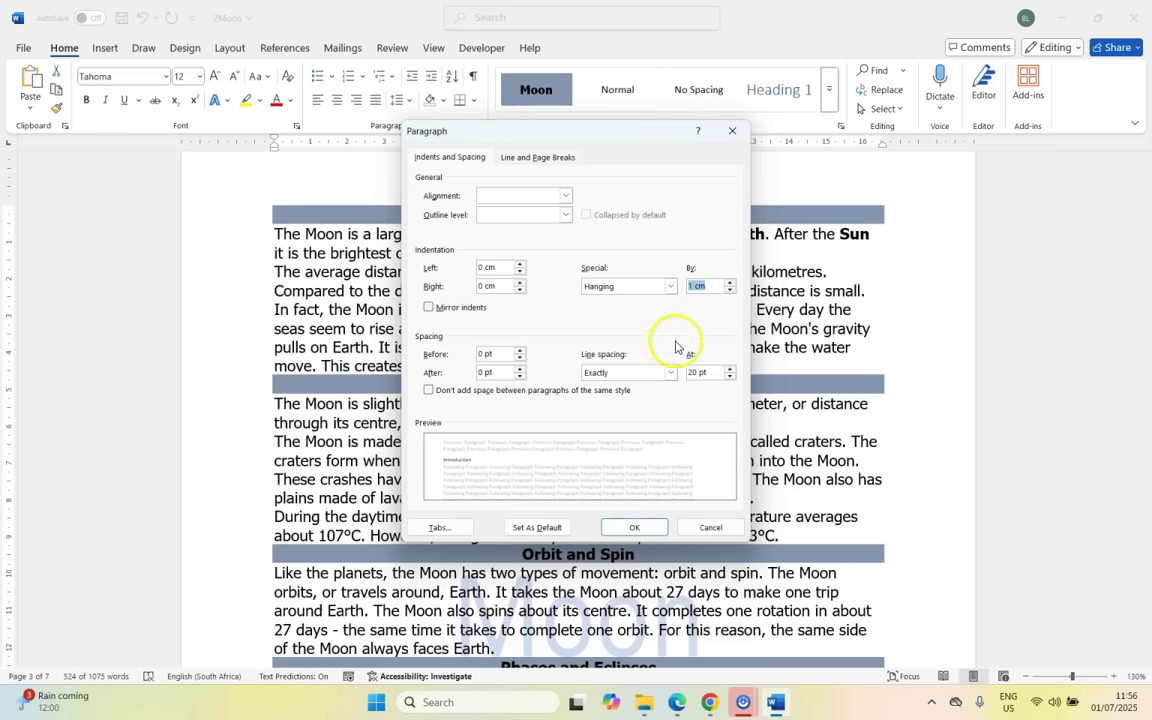
left_click(610, 528)
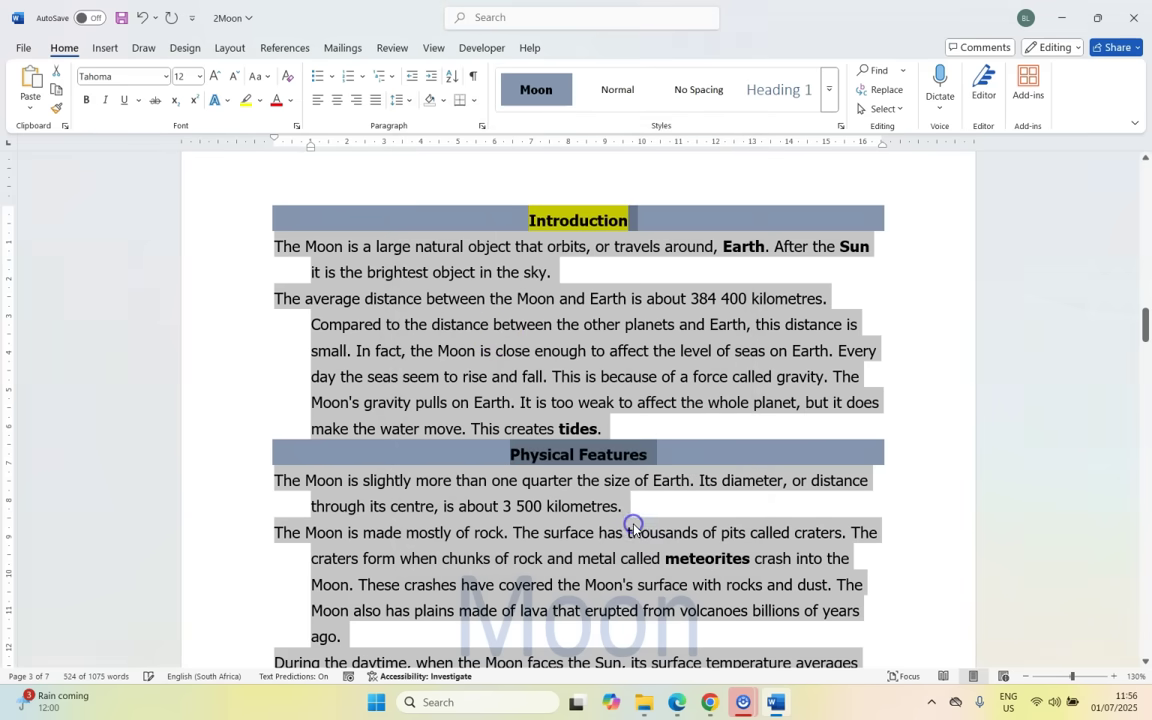
left_click(500, 328)
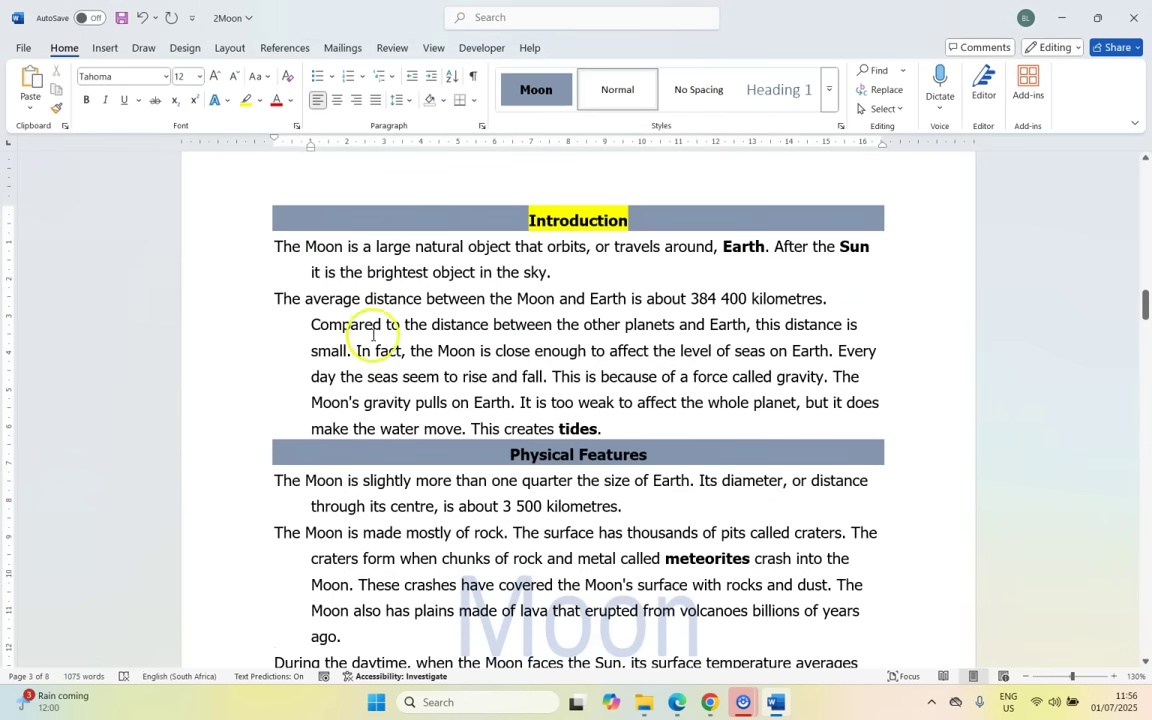
key("alt+Tab")
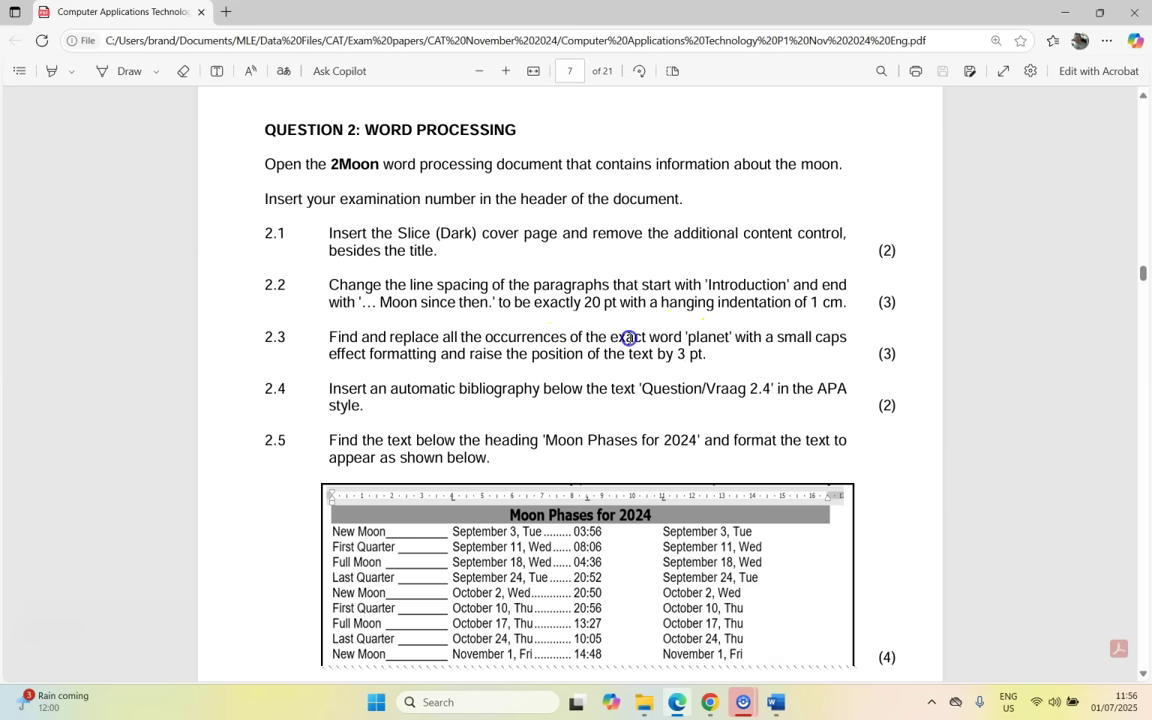
Review question 2.3 on replacing 'planet', then bring back the 2Moon document
double_click(625, 337)
left_click(726, 357)
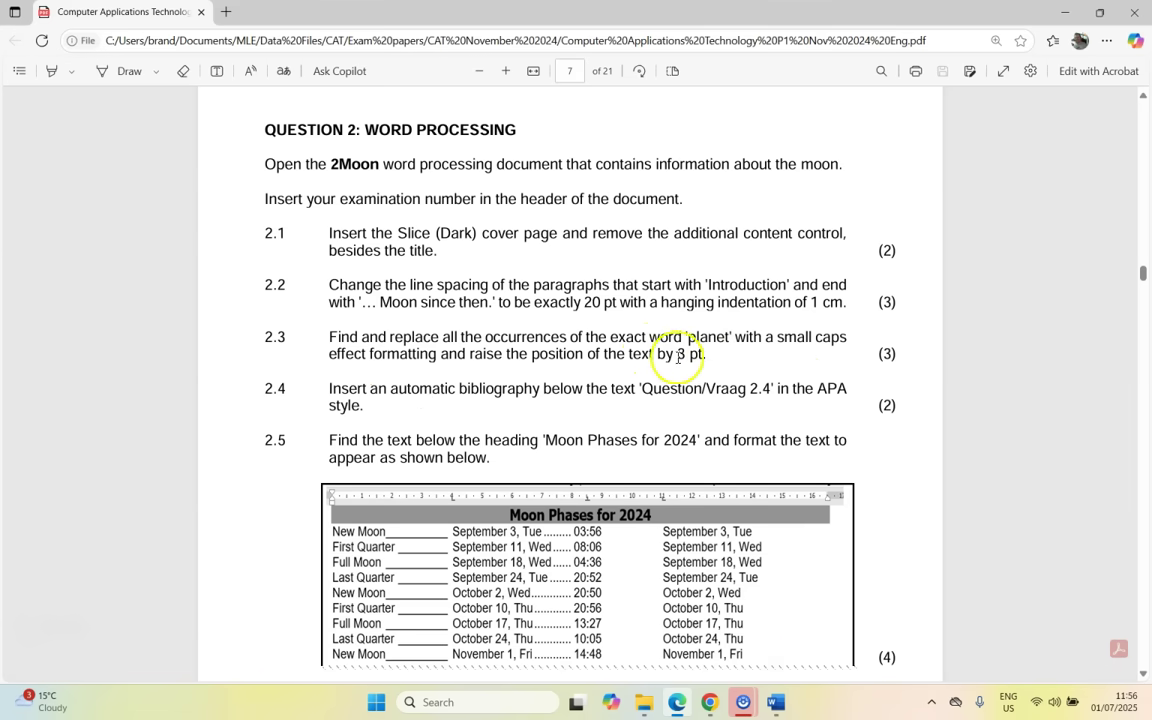
left_click(777, 703)
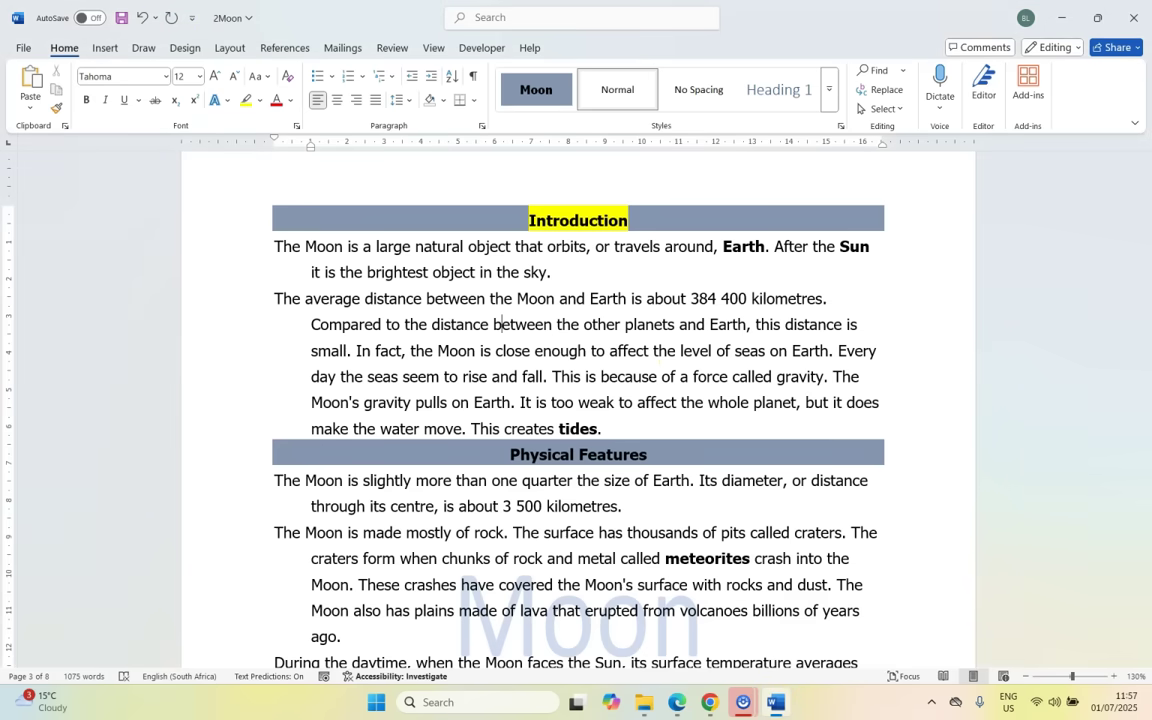
Enter 'planet' as both find and replace text, with options expanded and Format shown
left_click(895, 95)
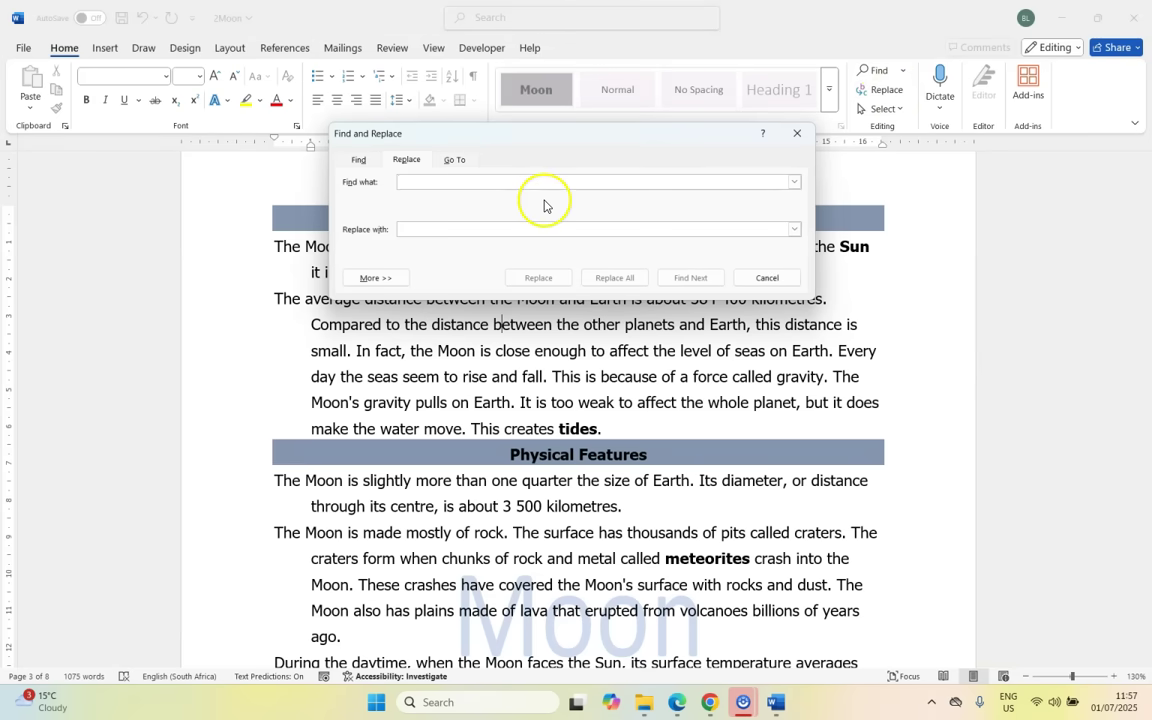
type("planet")
left_click(683, 706)
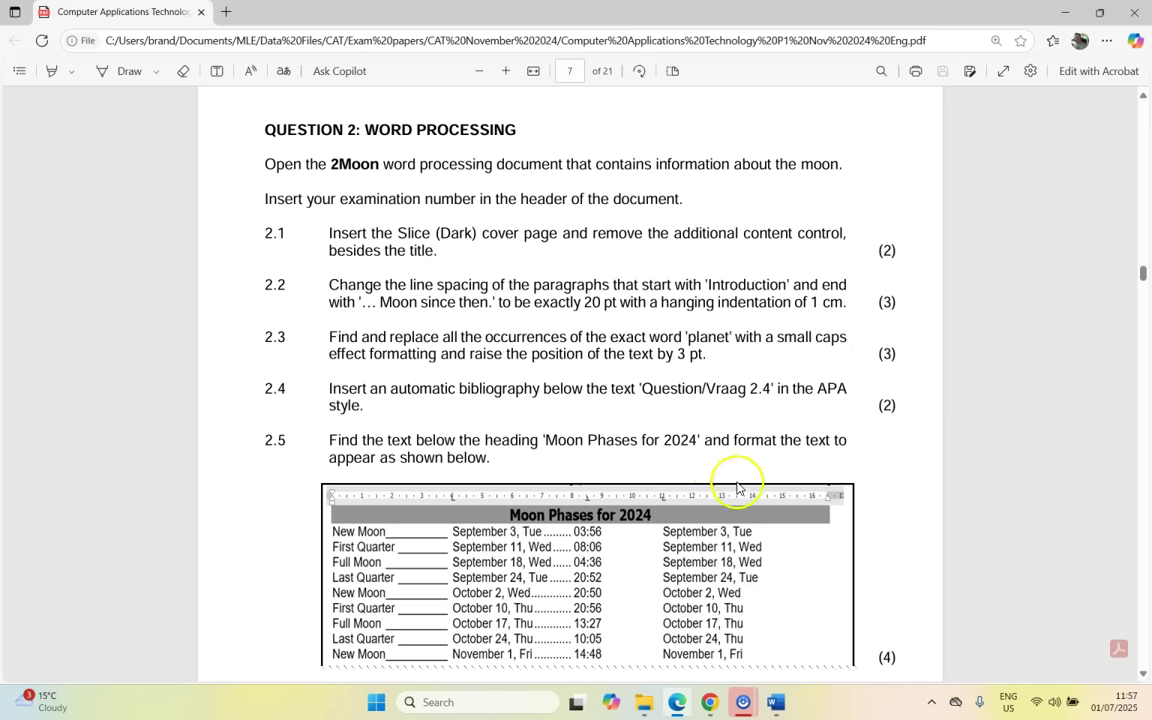
left_click(775, 702)
left_click(428, 227)
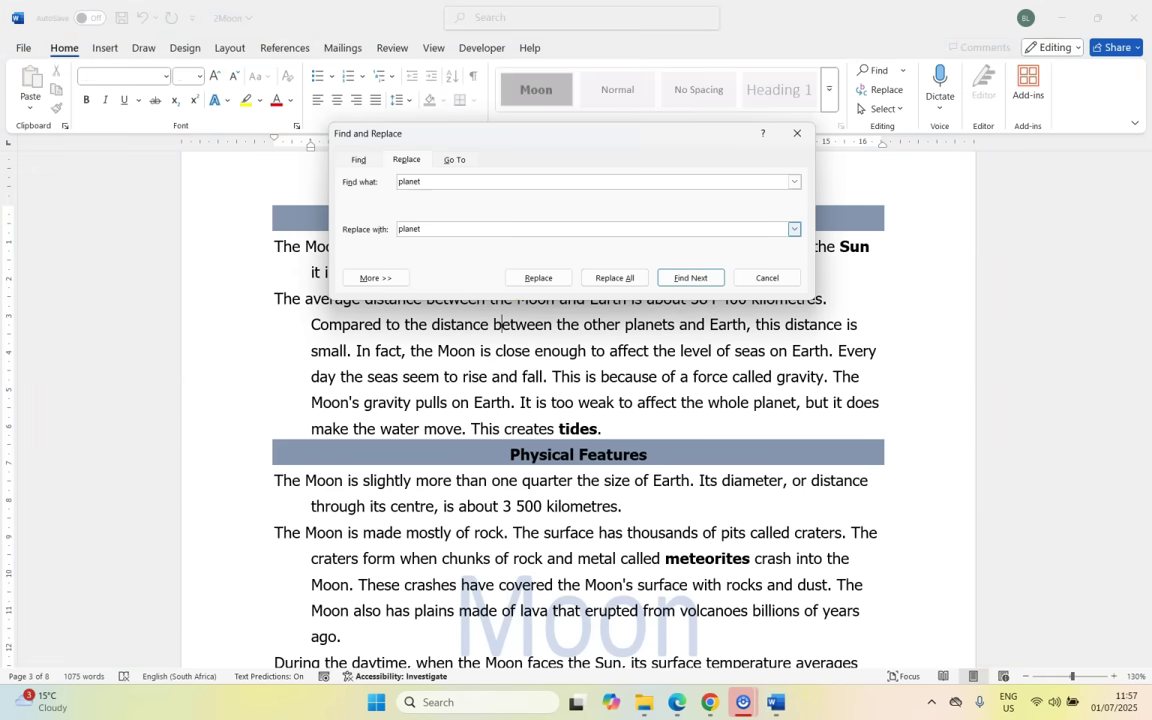
left_click(388, 280)
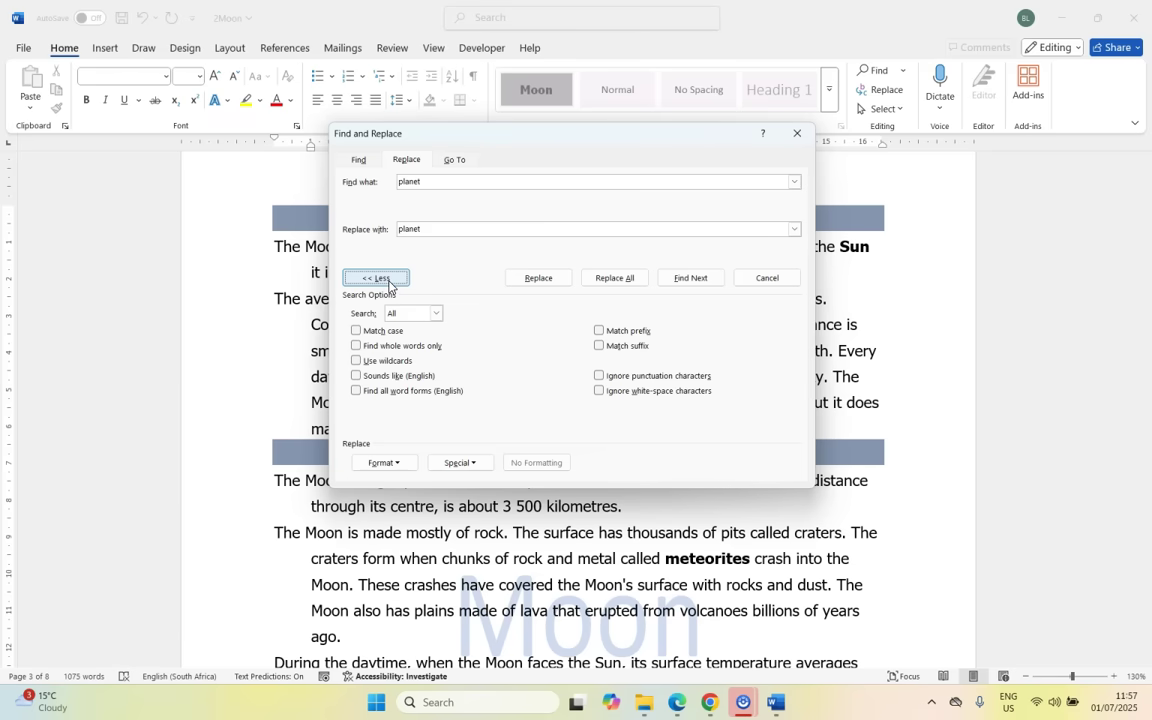
left_click(400, 463)
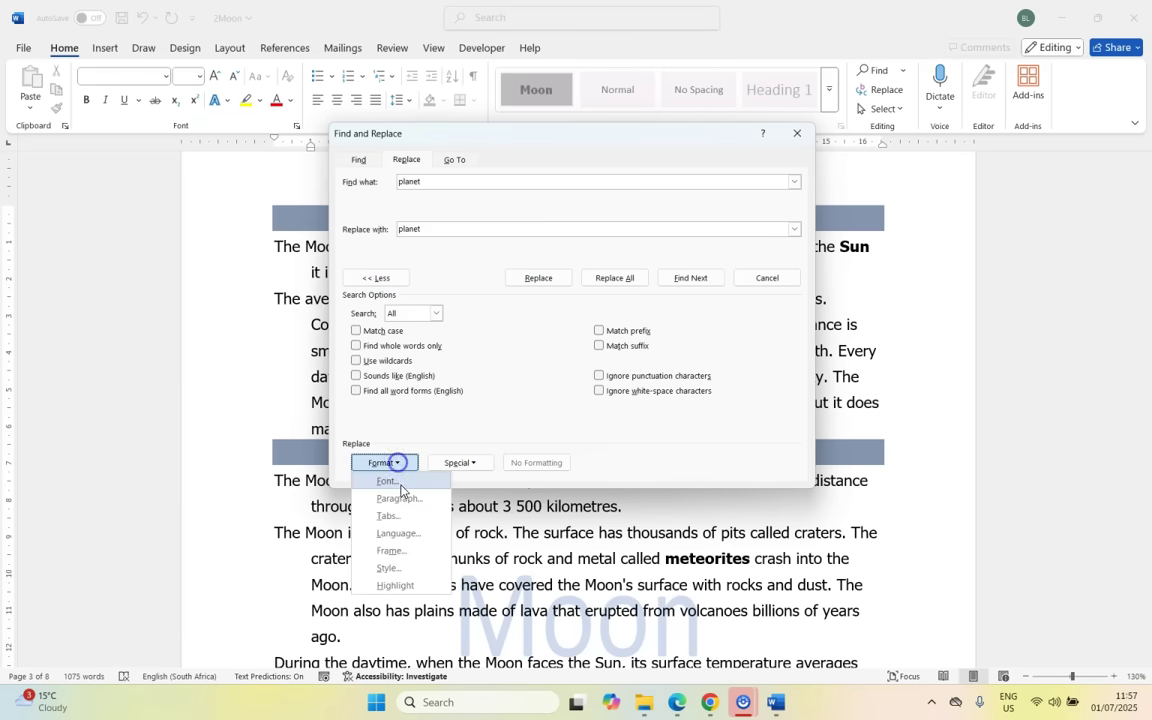
Give the replacement font Small caps and a Raised position of 3 pt
left_click(399, 481)
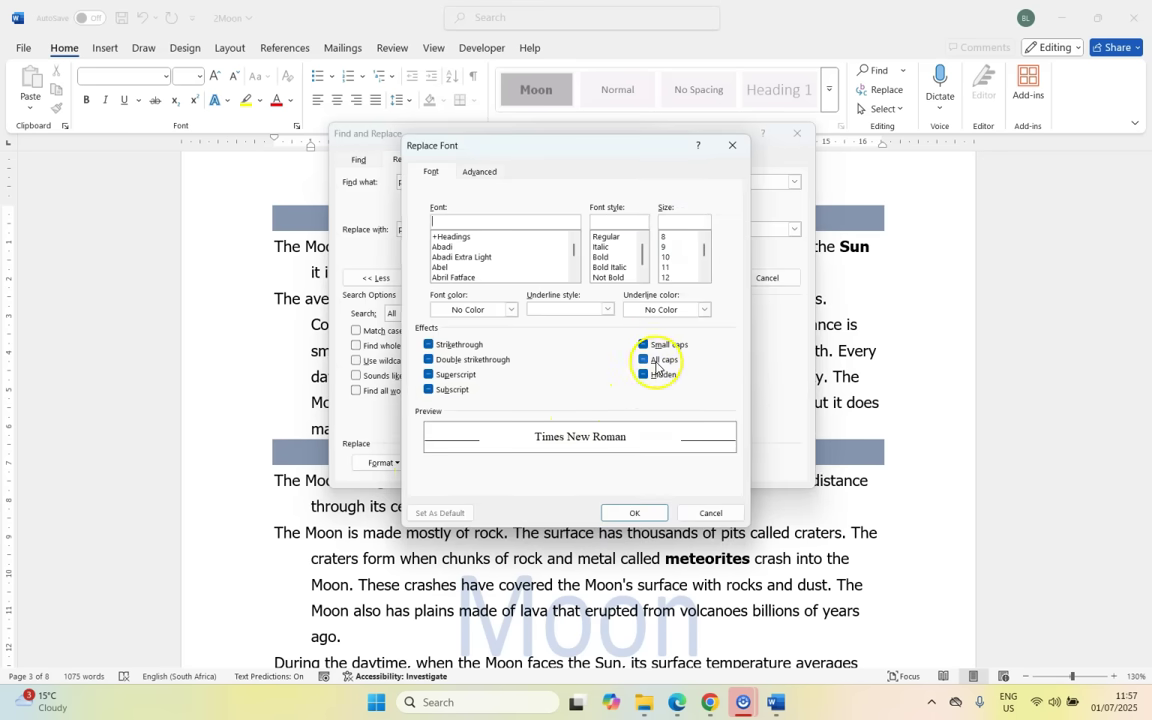
left_click(644, 346)
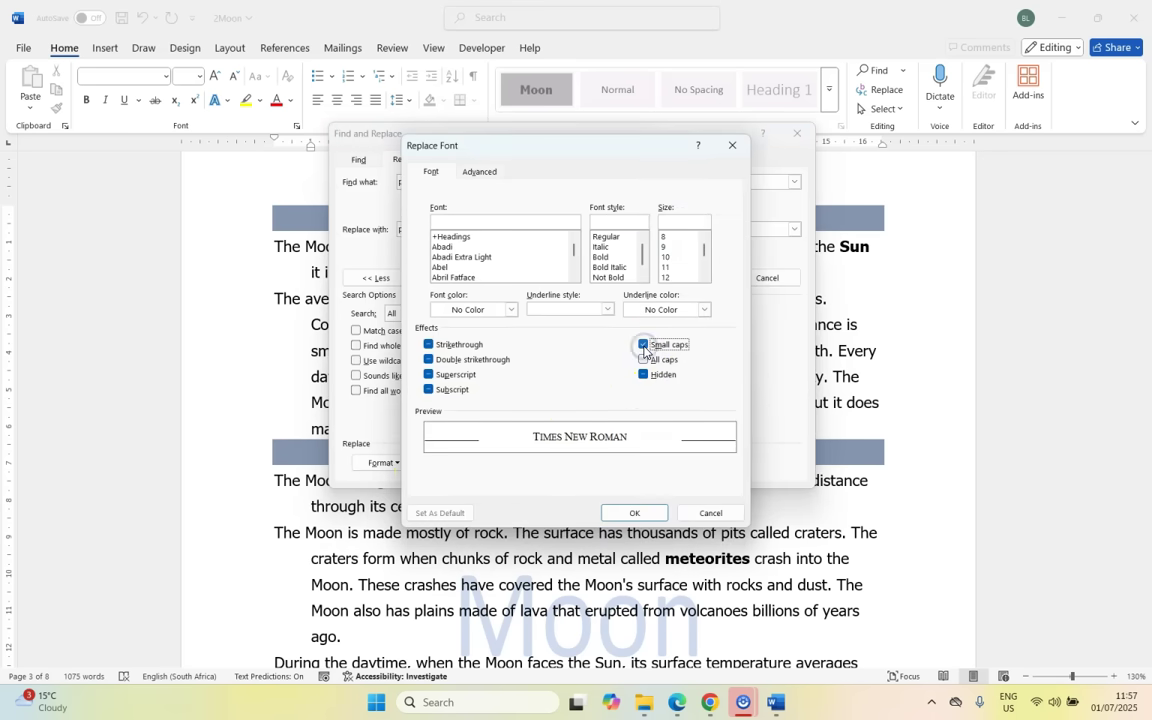
key("alt+Tab")
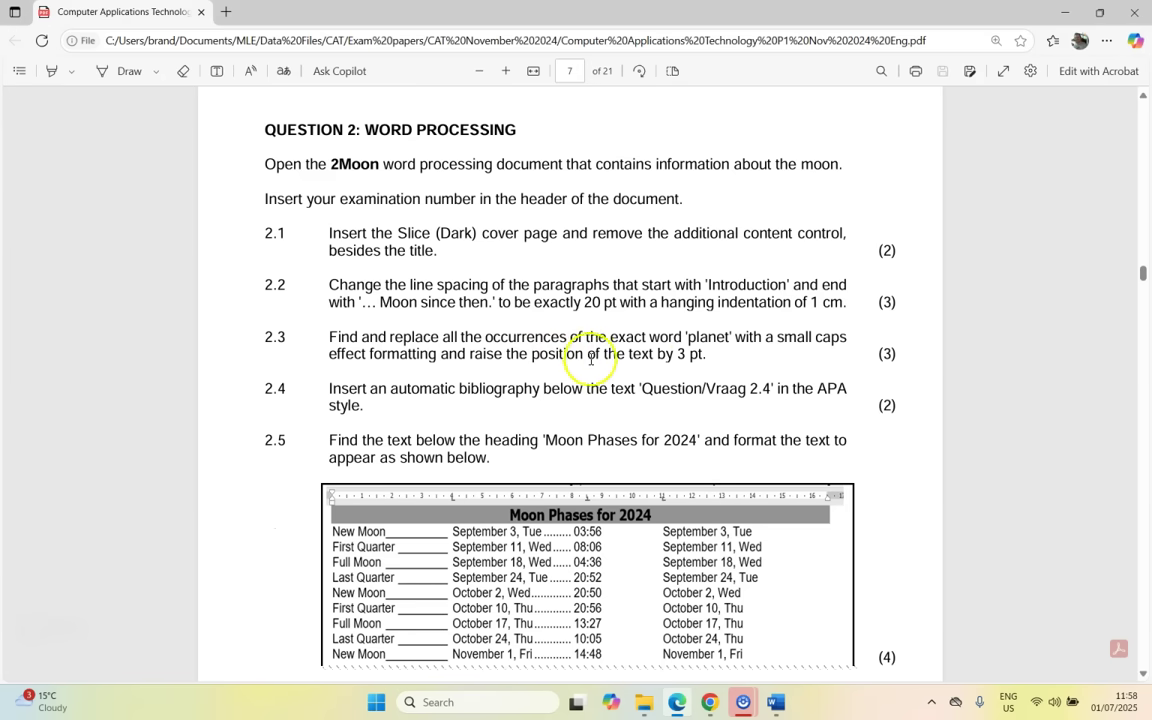
left_click(1063, 12)
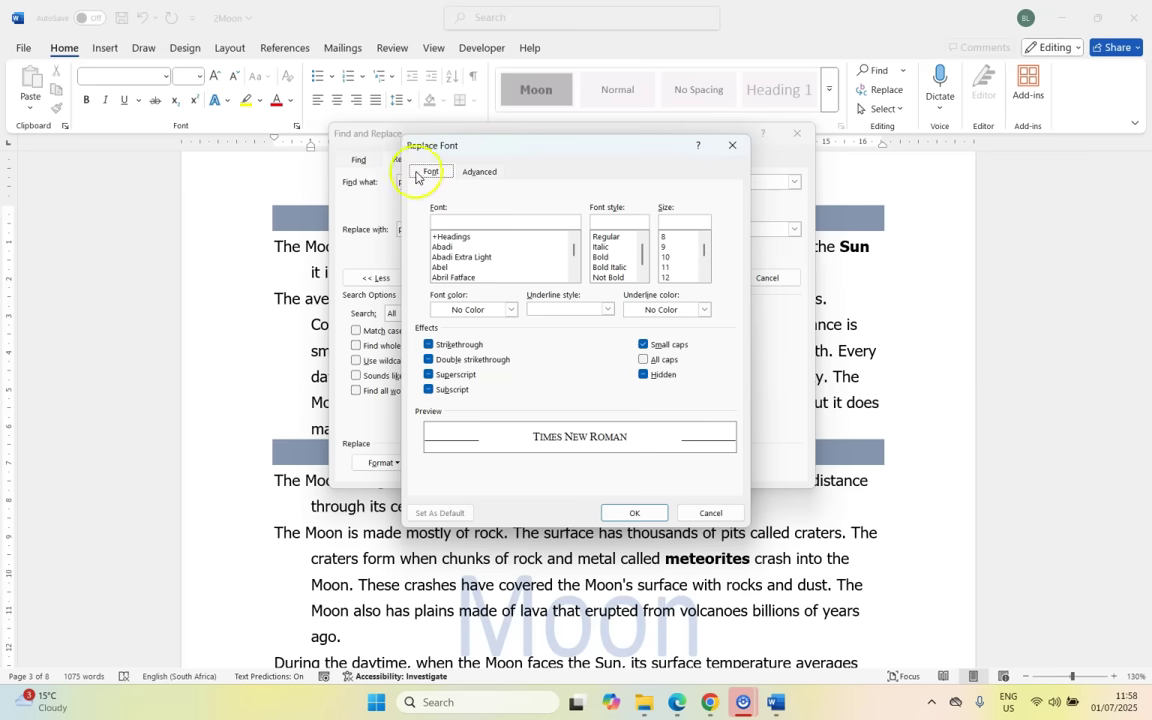
left_click(492, 176)
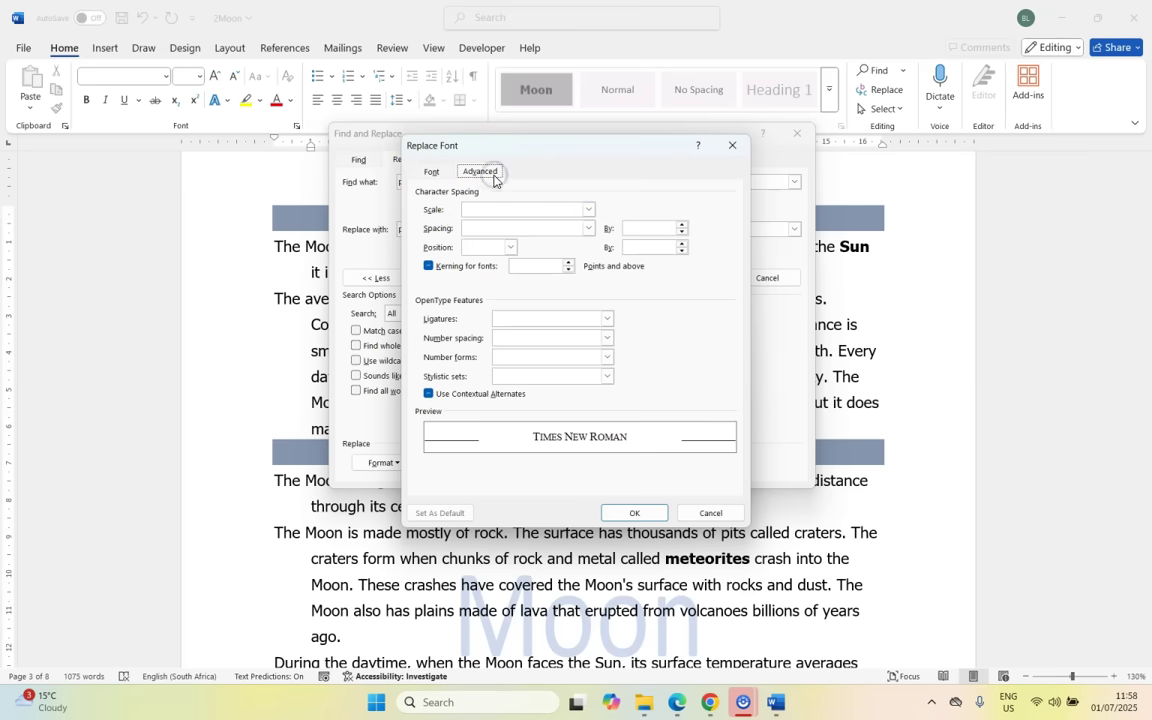
left_click(511, 247)
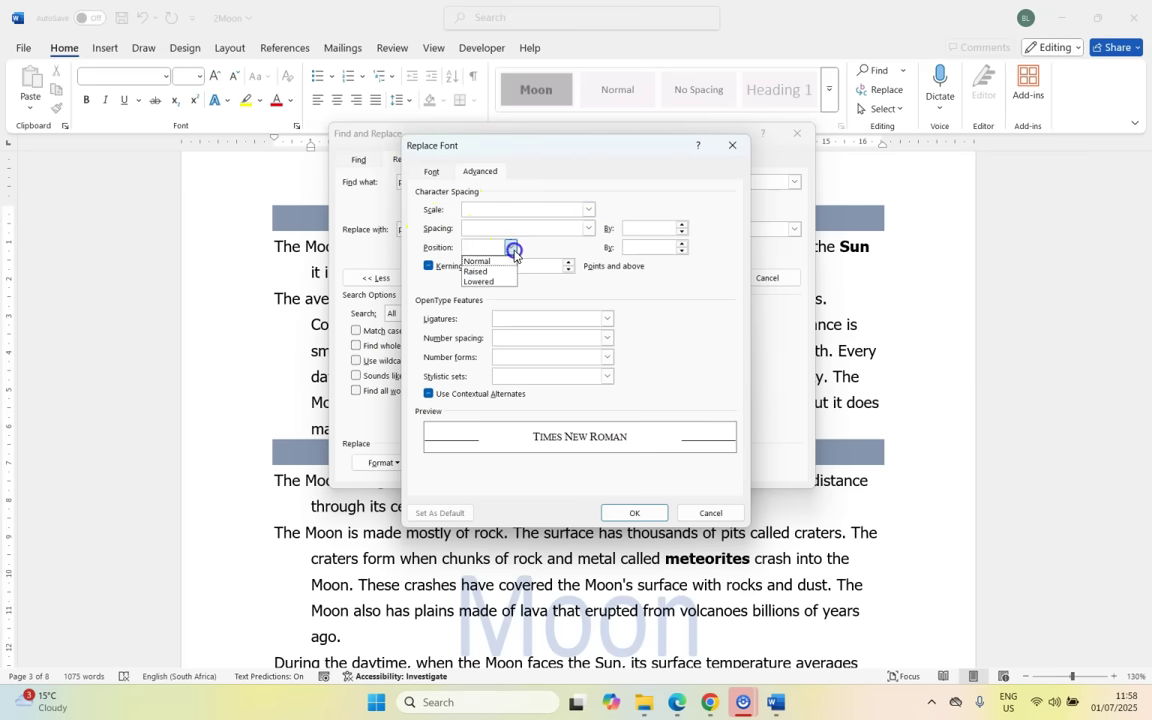
left_click(490, 271)
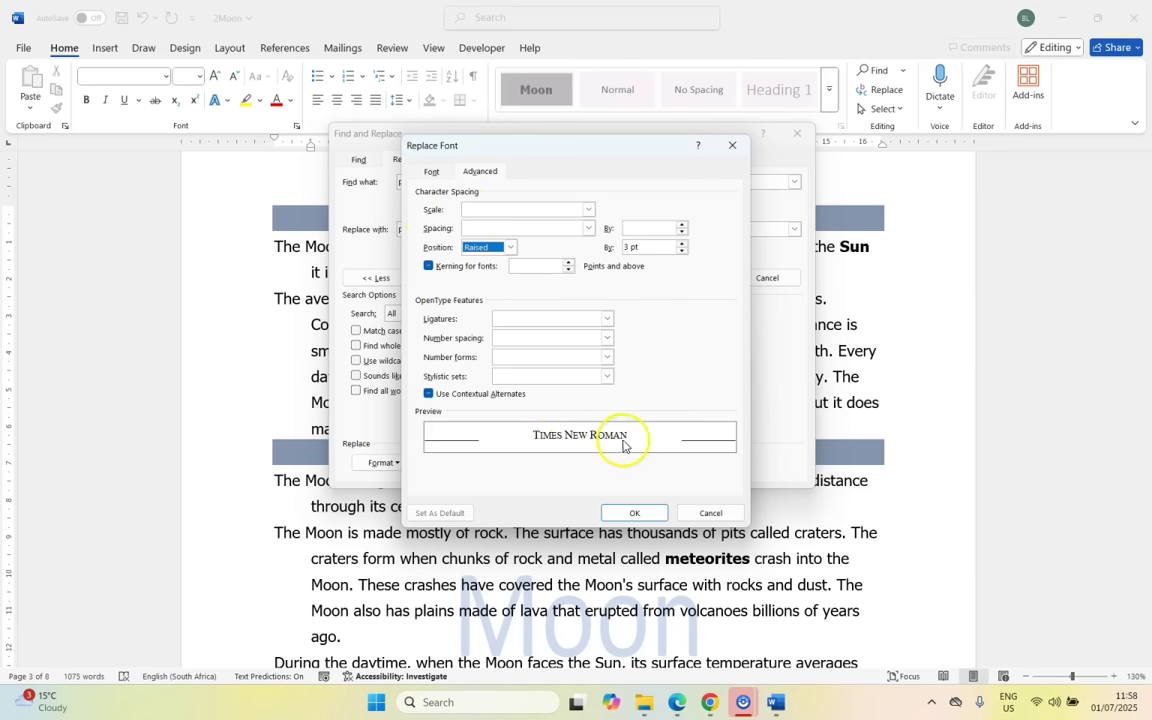
key("alt+Tab")
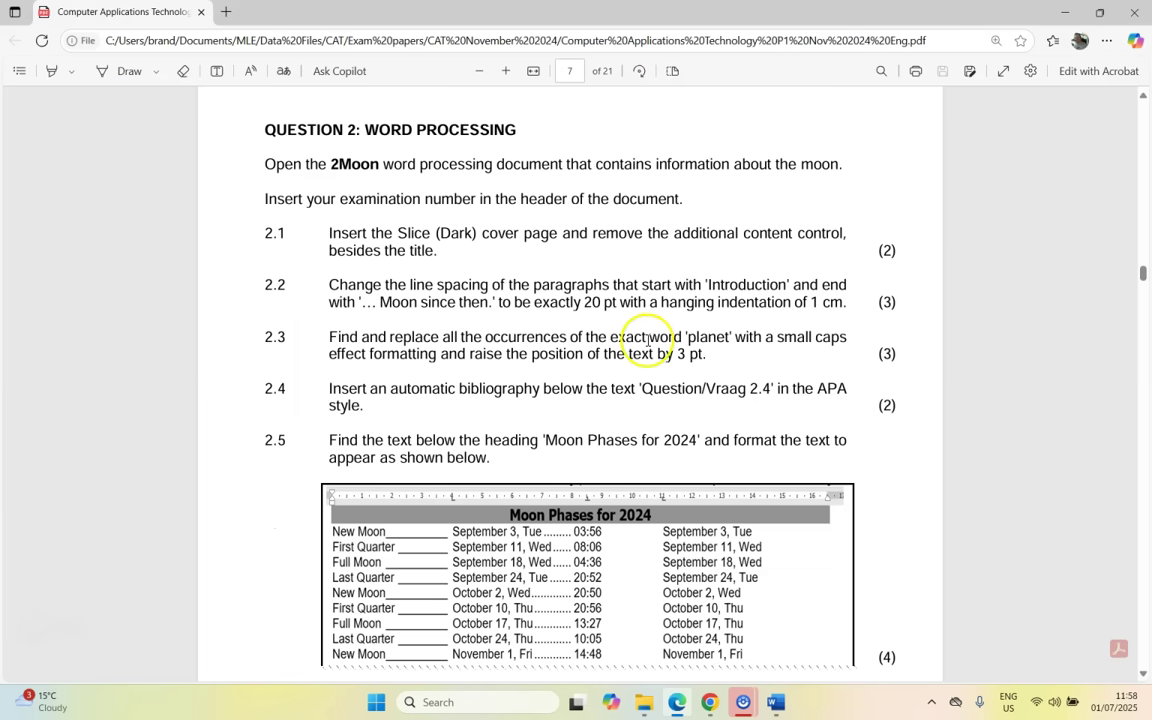
mouse_move(789, 704)
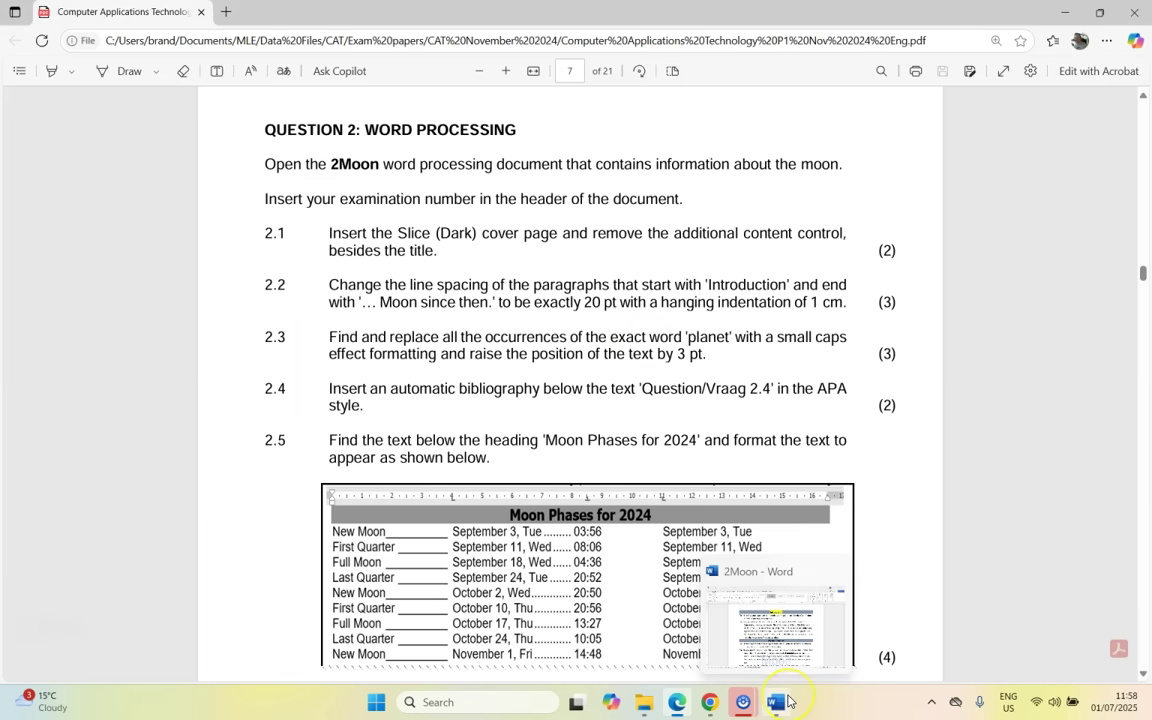
left_click(788, 701)
Replace all 4 case-matched instances of 'planet', then close Find and Replace
left_click(657, 512)
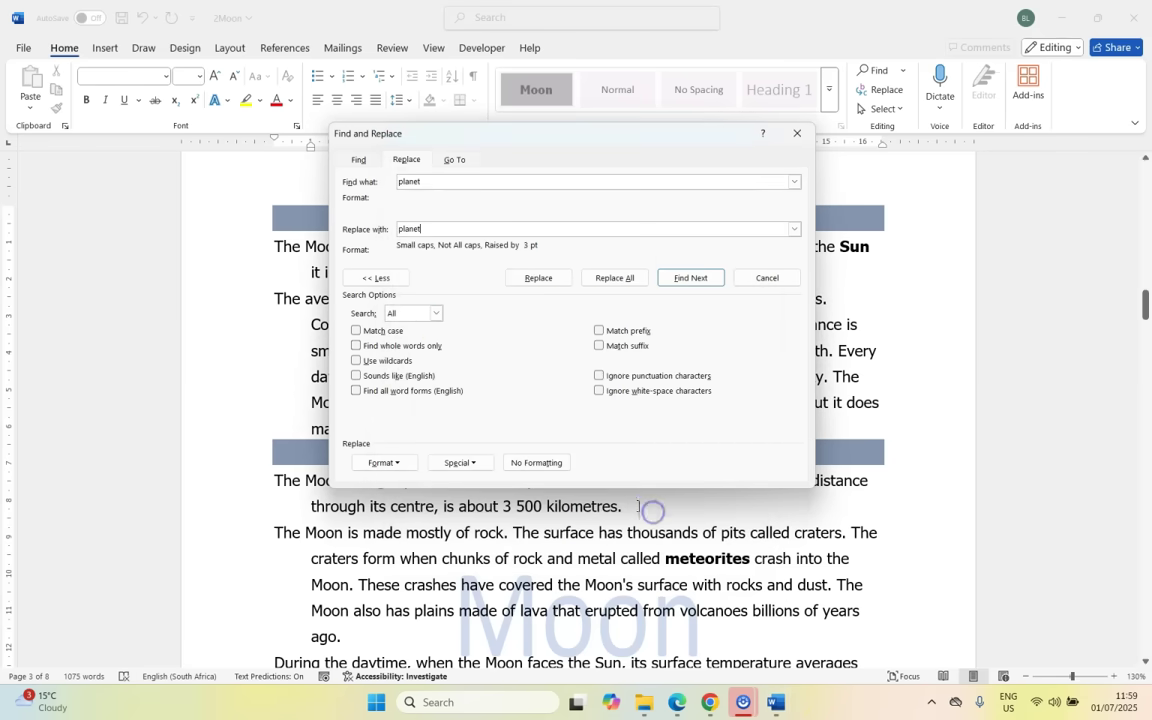
left_click(426, 181)
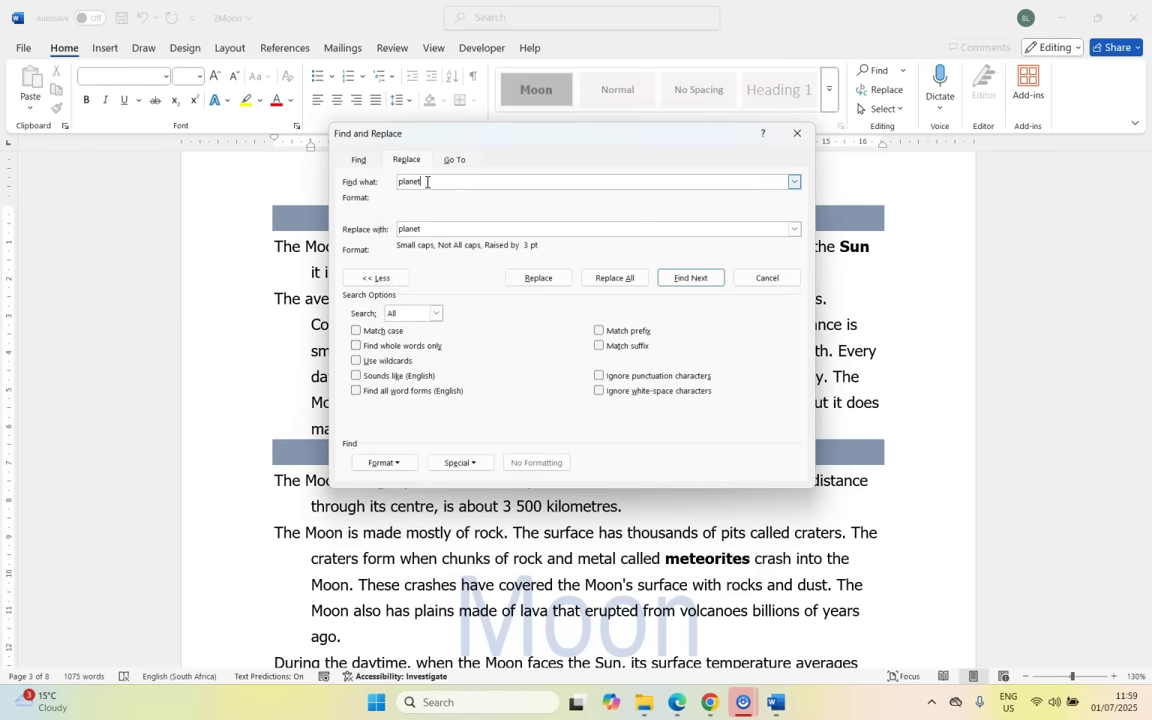
left_click(355, 331)
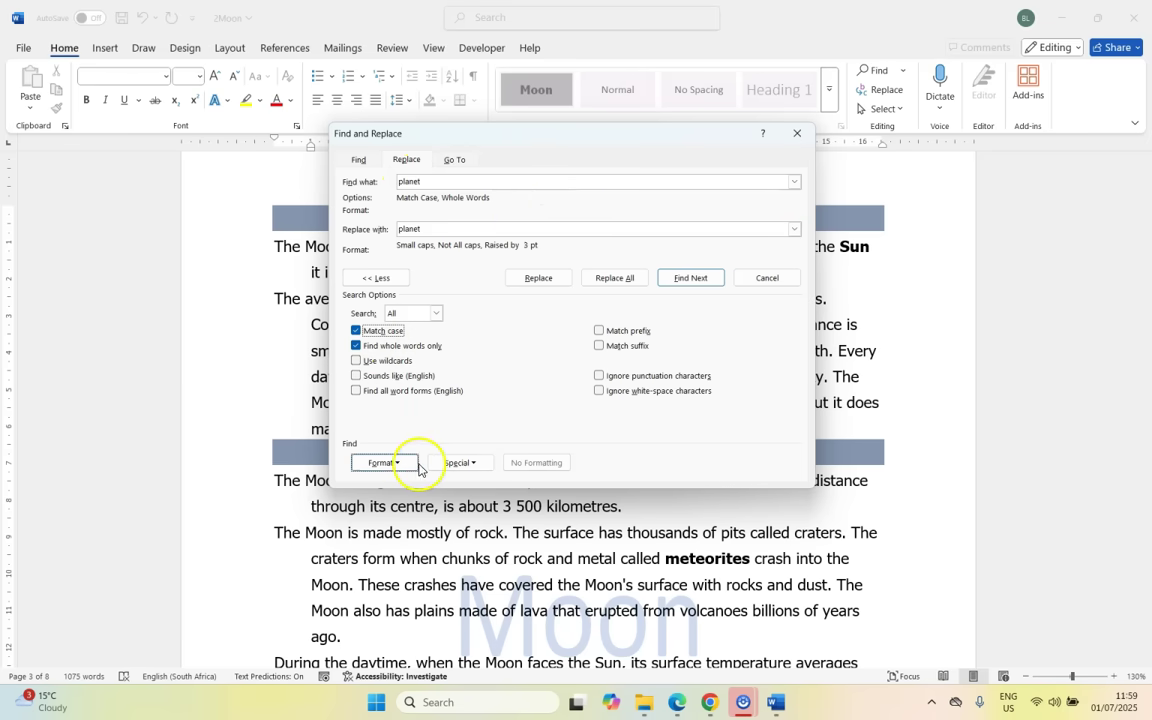
left_click(614, 280)
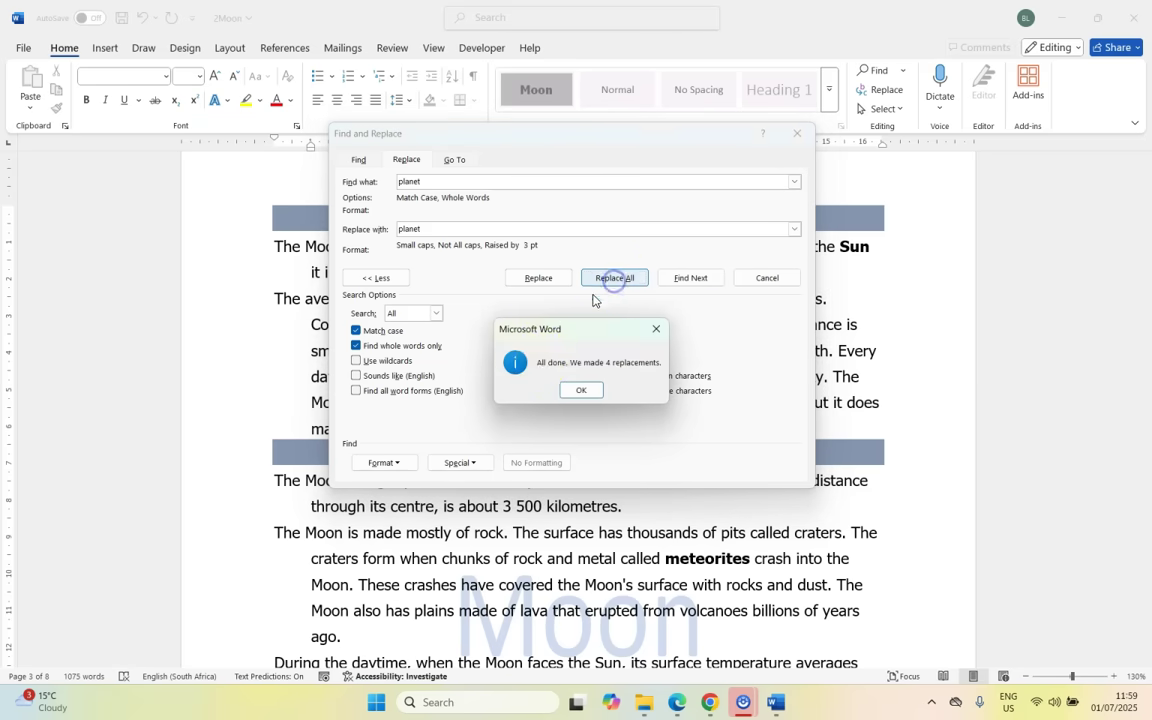
left_click(580, 391)
left_click(795, 134)
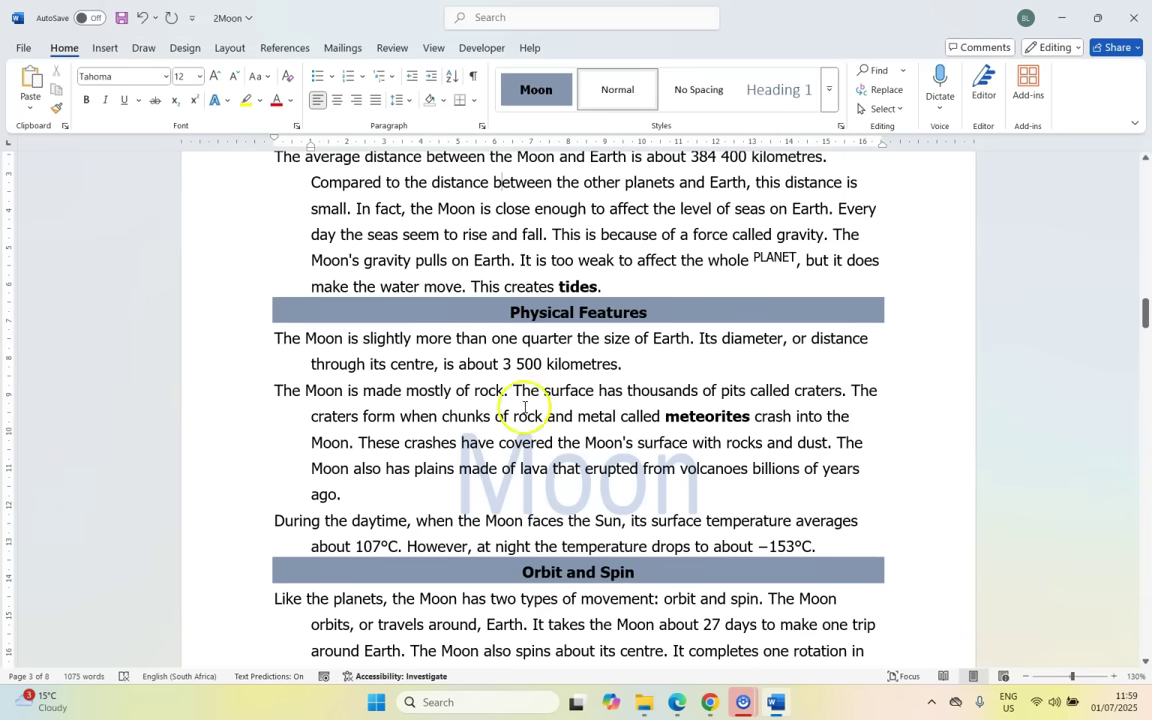
Verify the 'planet' occurrences, then switch to the exam PDF at question 2.4
left_click(876, 70)
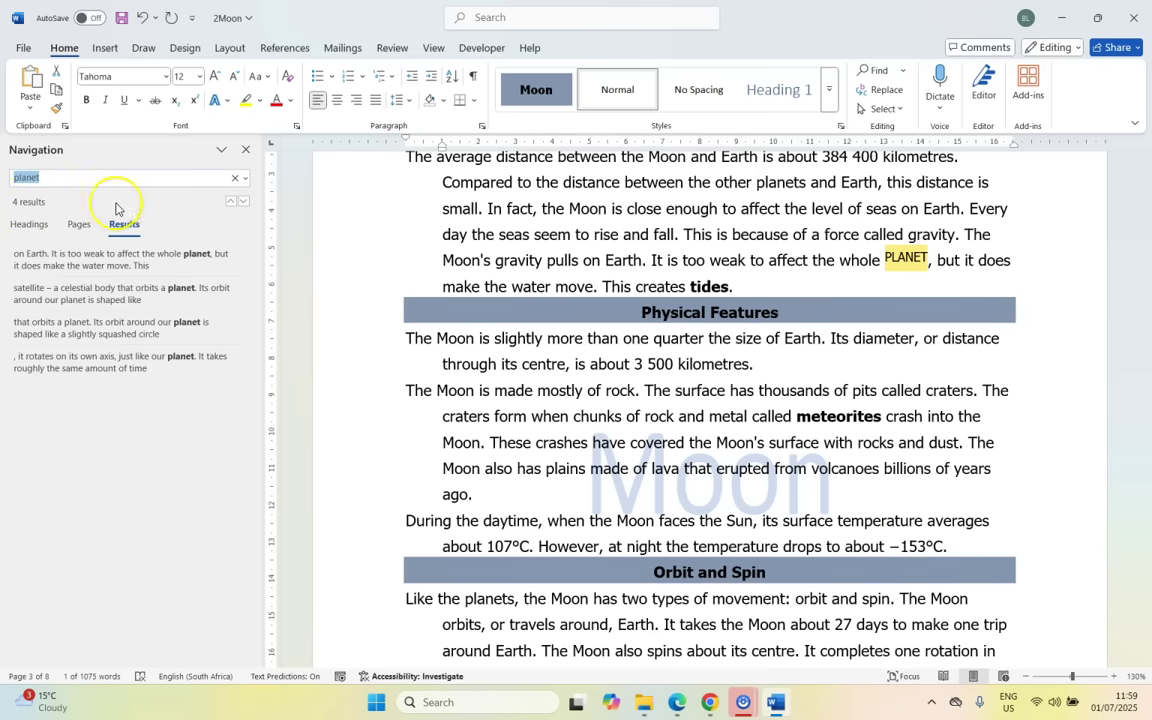
left_click(757, 208)
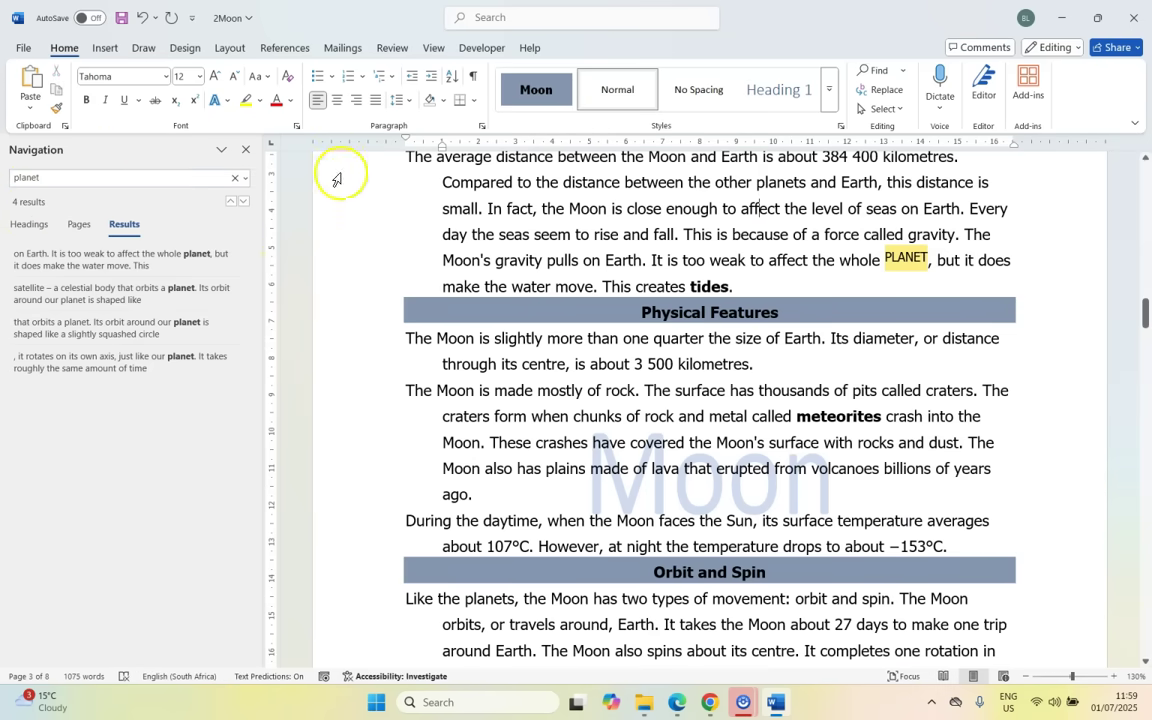
key("alt+Tab")
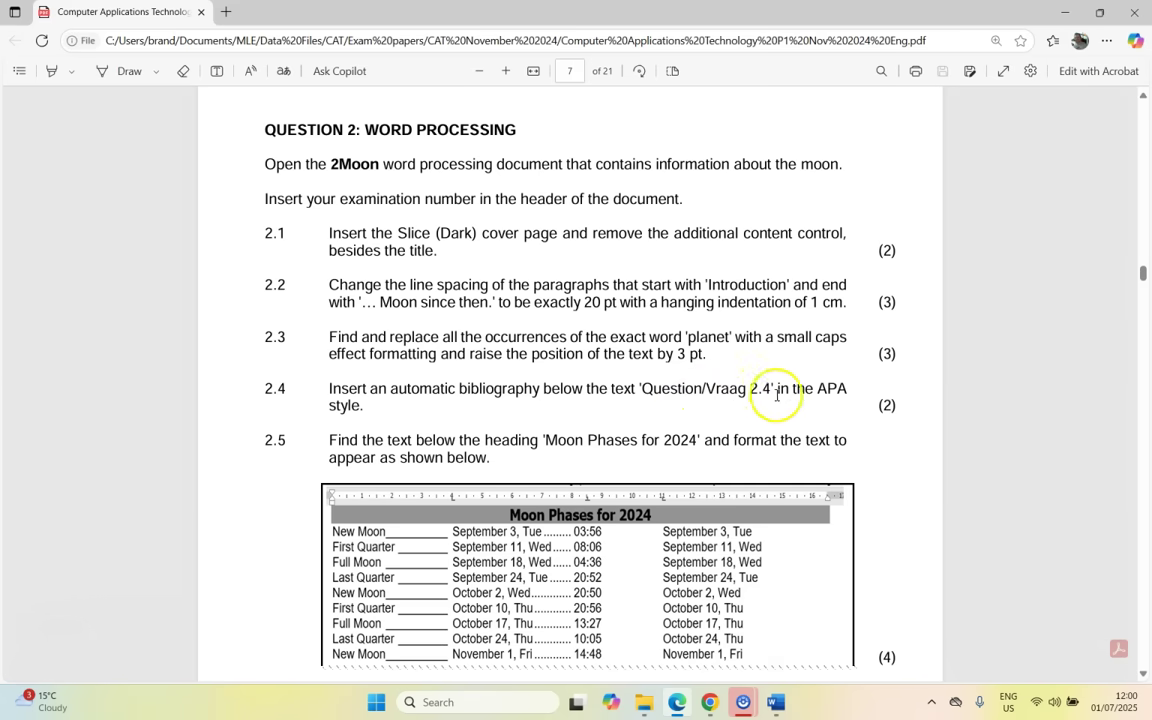
Set the citation style to APA and insert a bibliography below Question/Vraag 2.4
left_click(776, 703)
scroll(510, 310, "down", 10)
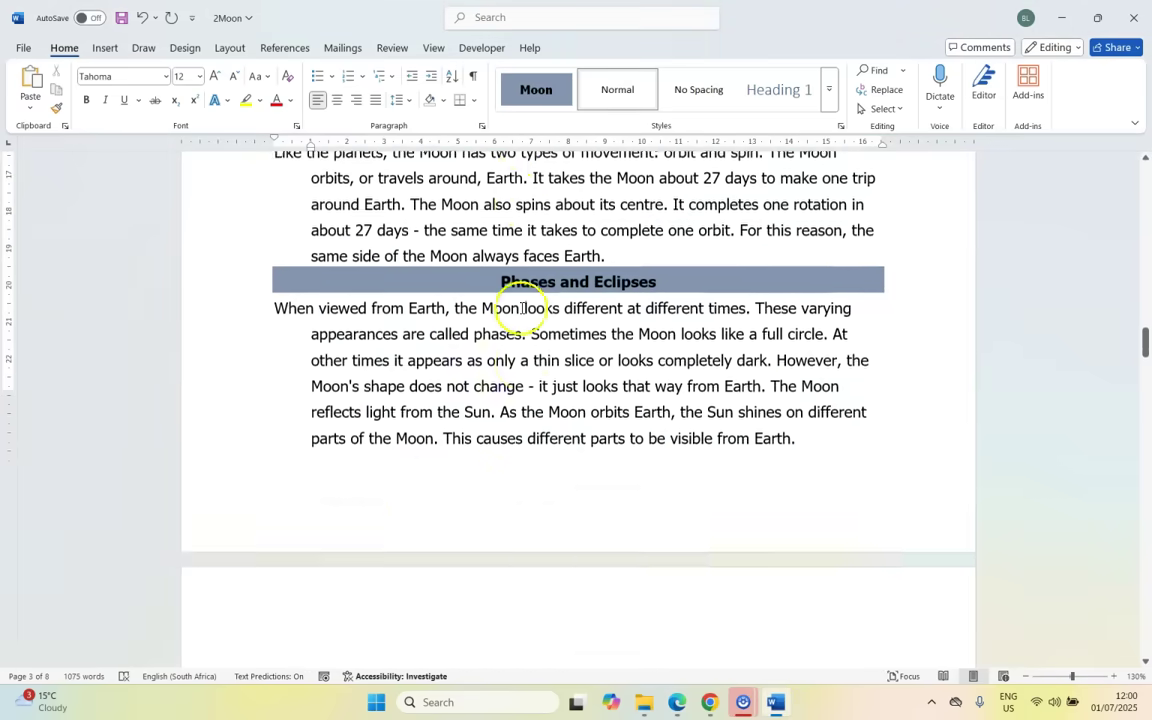
scroll(520, 314, "down", 15)
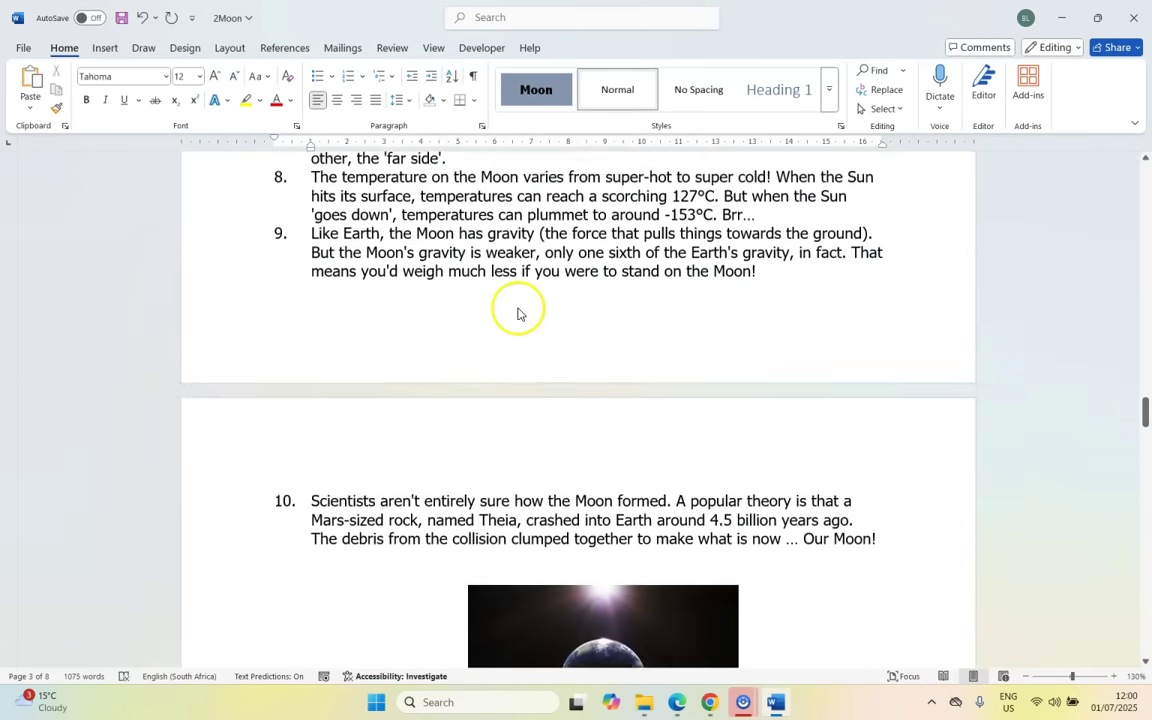
scroll(518, 312, "down", 10)
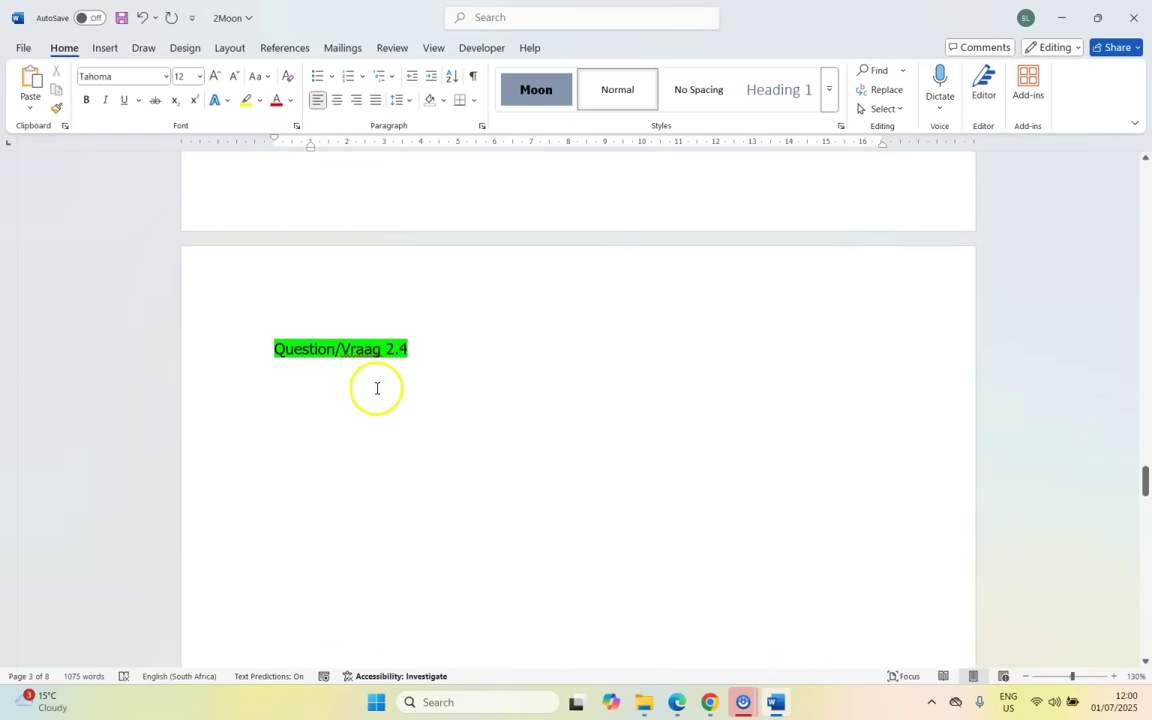
left_click(311, 370)
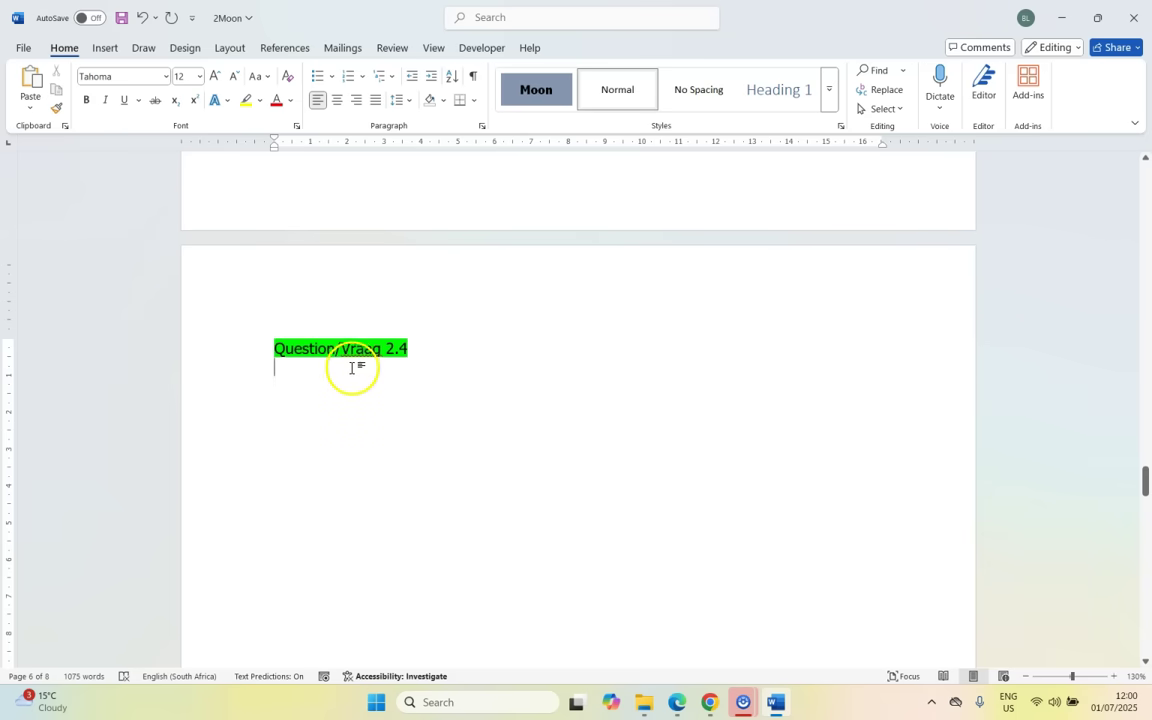
left_click(284, 48)
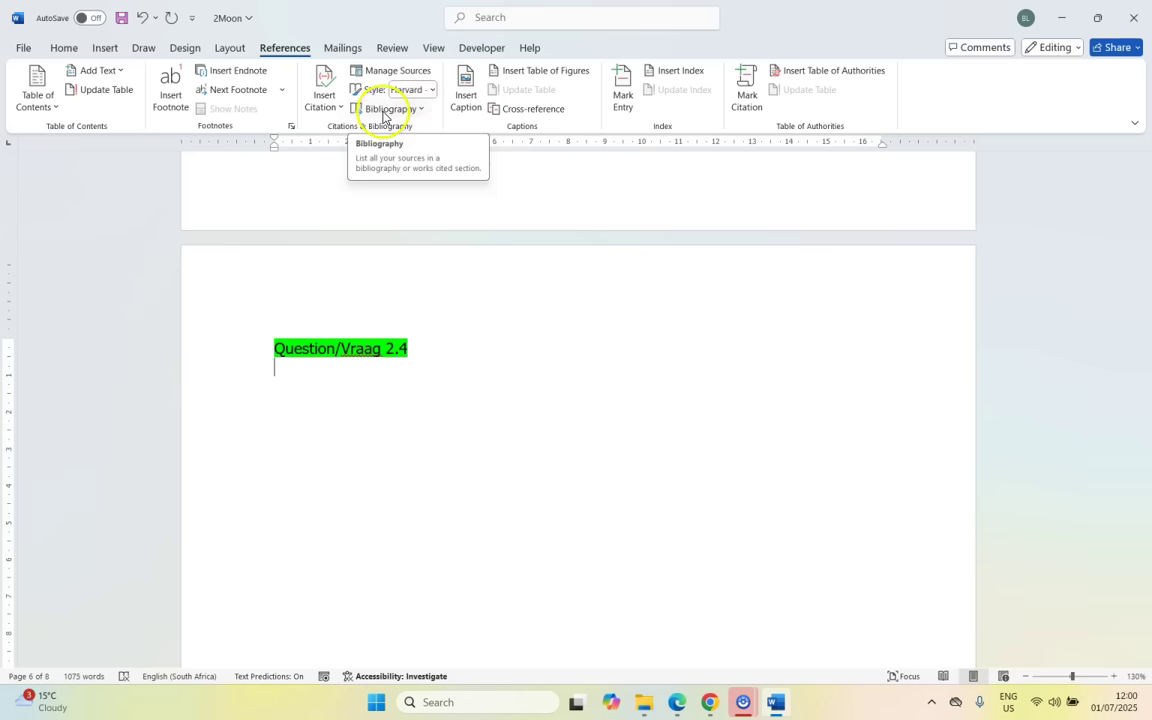
left_click(433, 90)
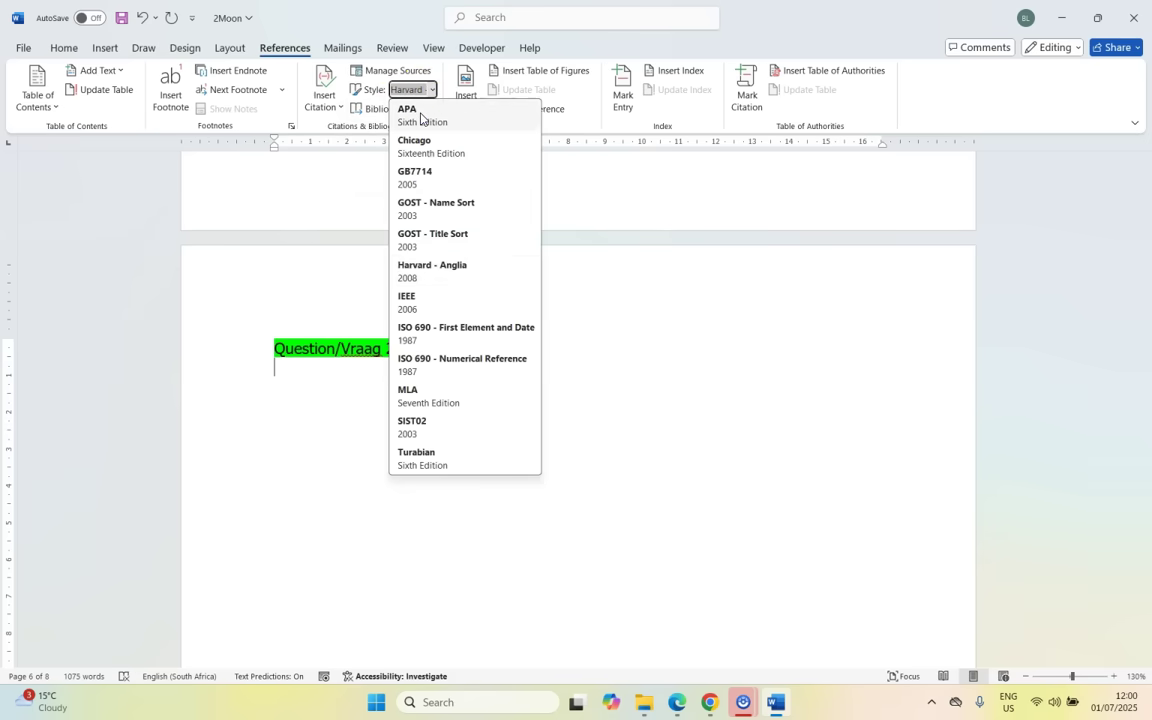
left_click(420, 116)
left_click(421, 110)
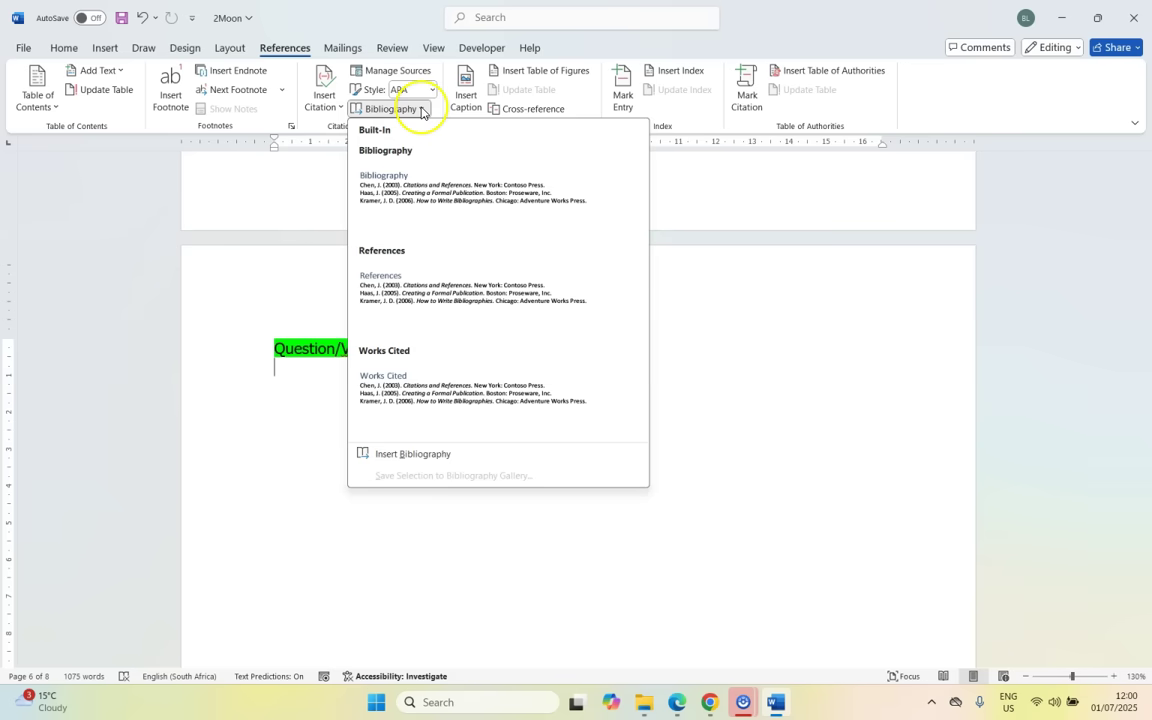
left_click(419, 455)
left_click(678, 703)
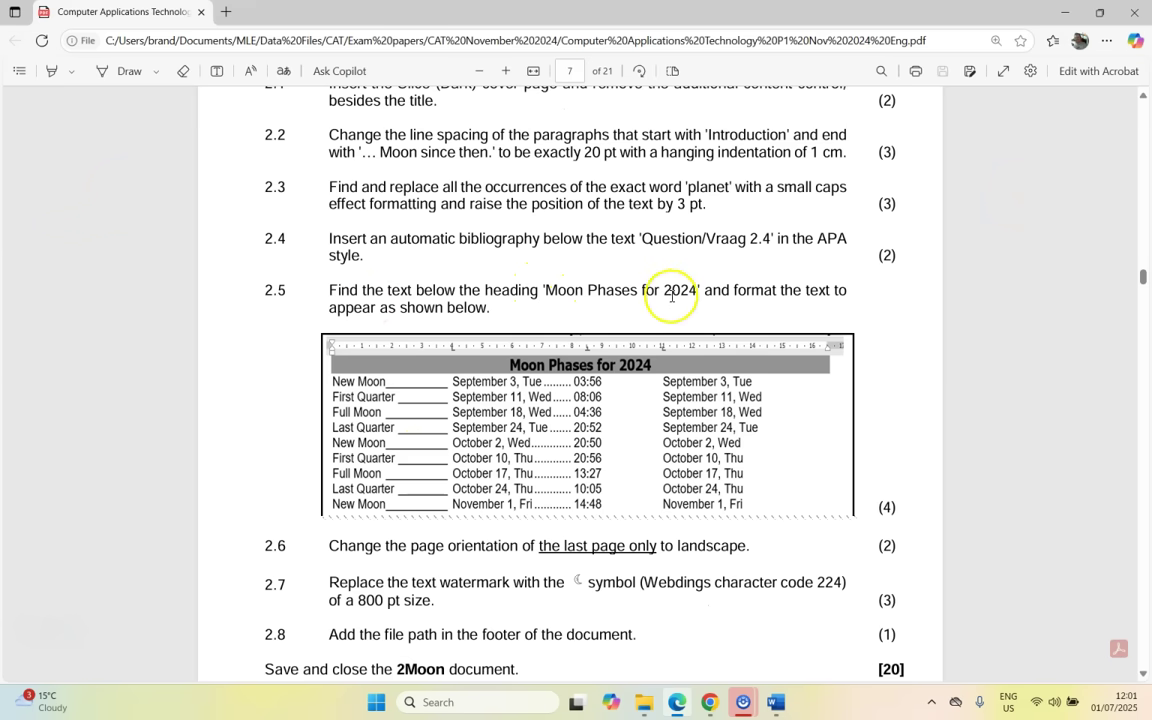
Select all the Moon Phases for 2024 data rows, comparing them against the exam paper's layout
key("alt+Tab")
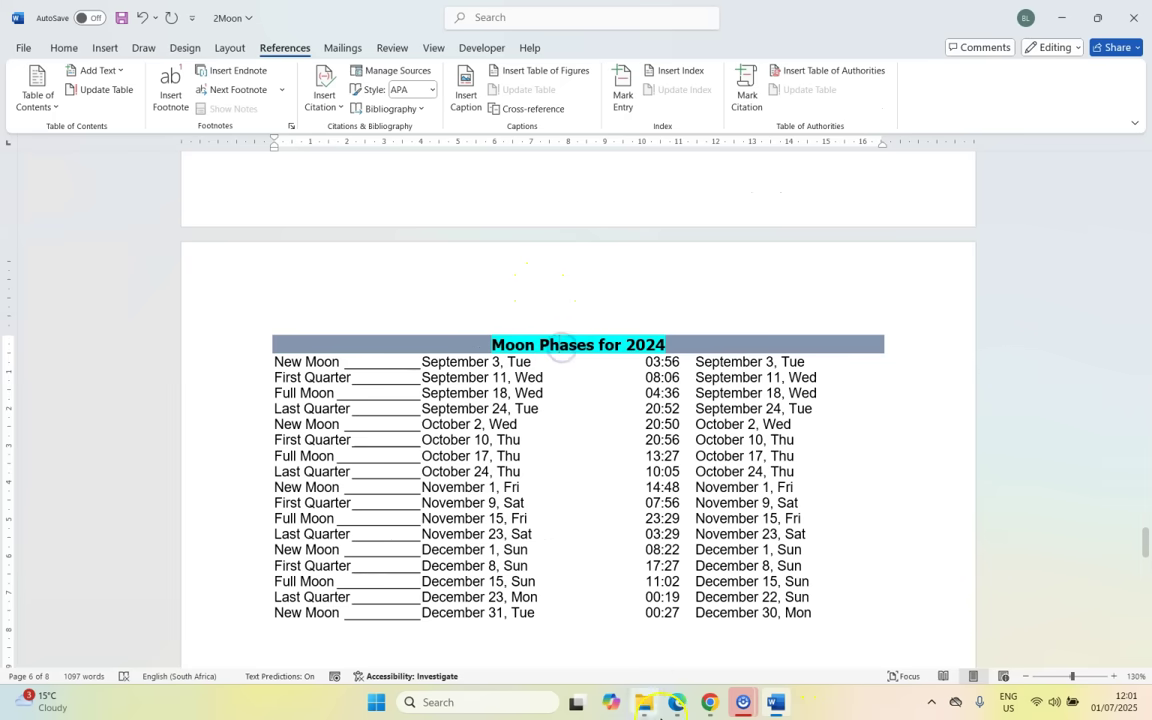
key("alt+Tab")
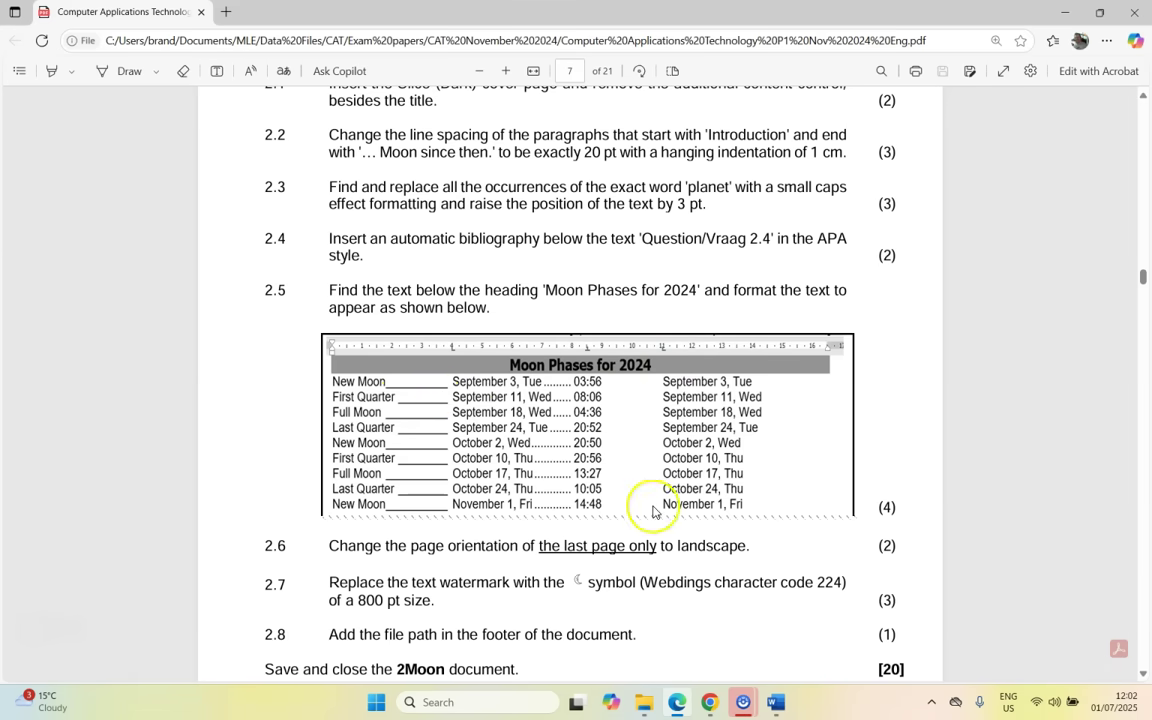
key("alt+Tab")
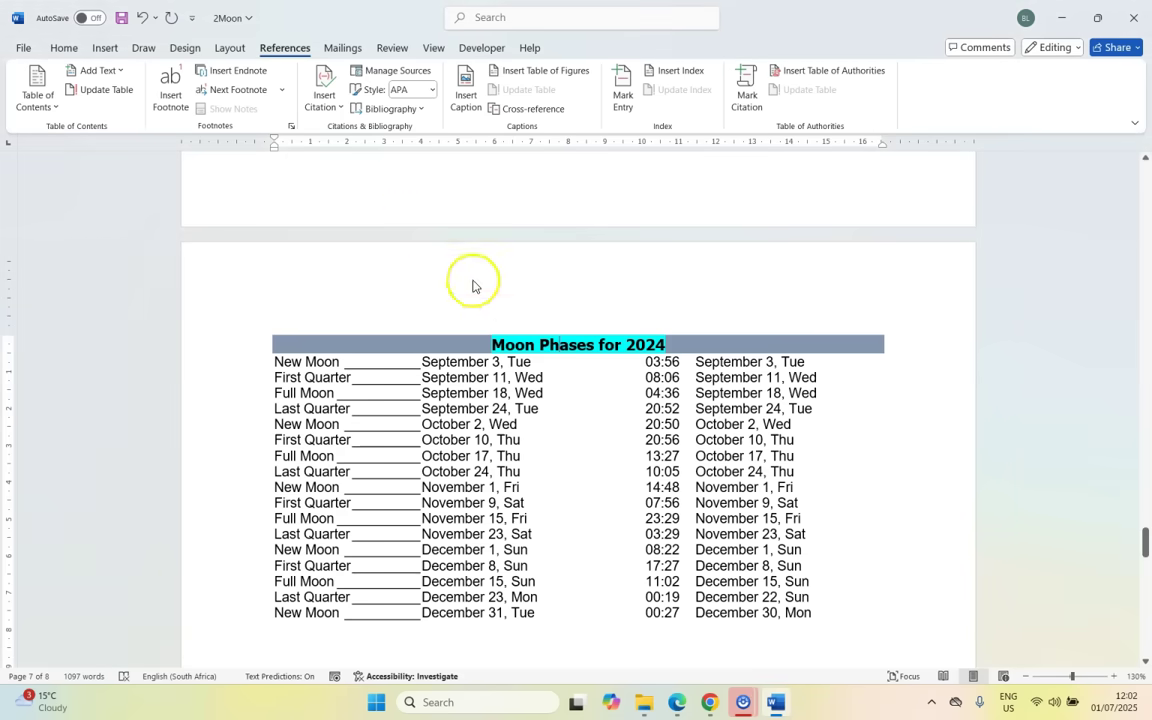
left_click(774, 598)
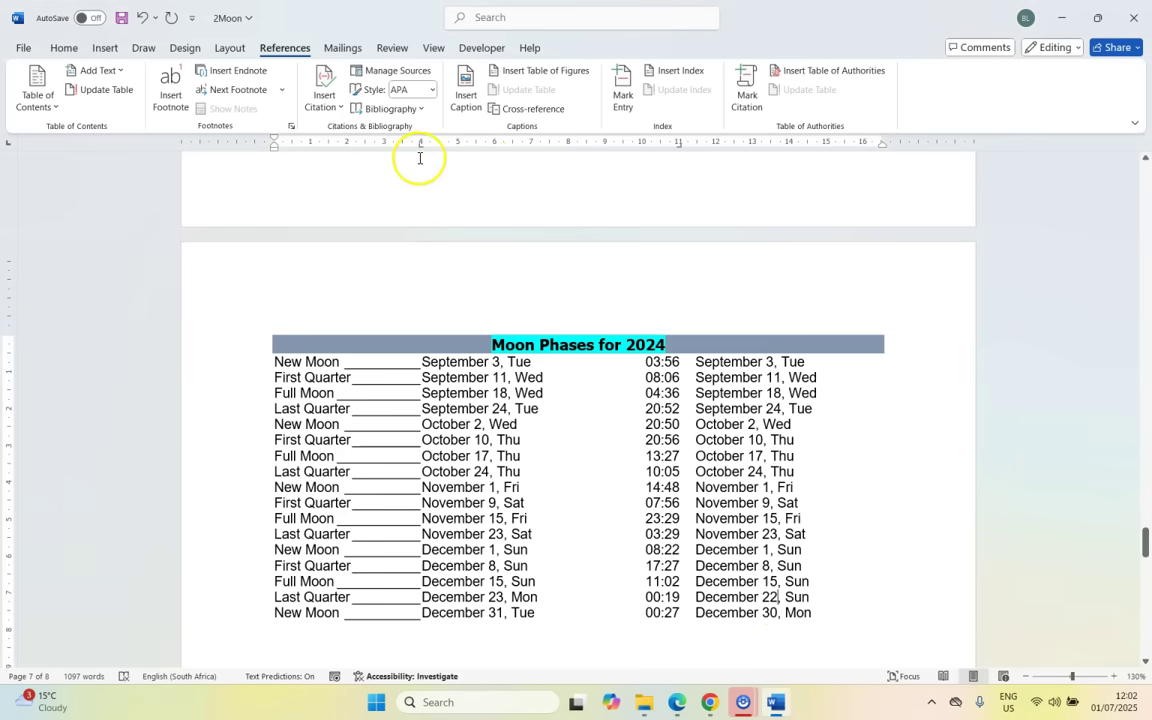
left_click_drag(823, 617, 373, 389)
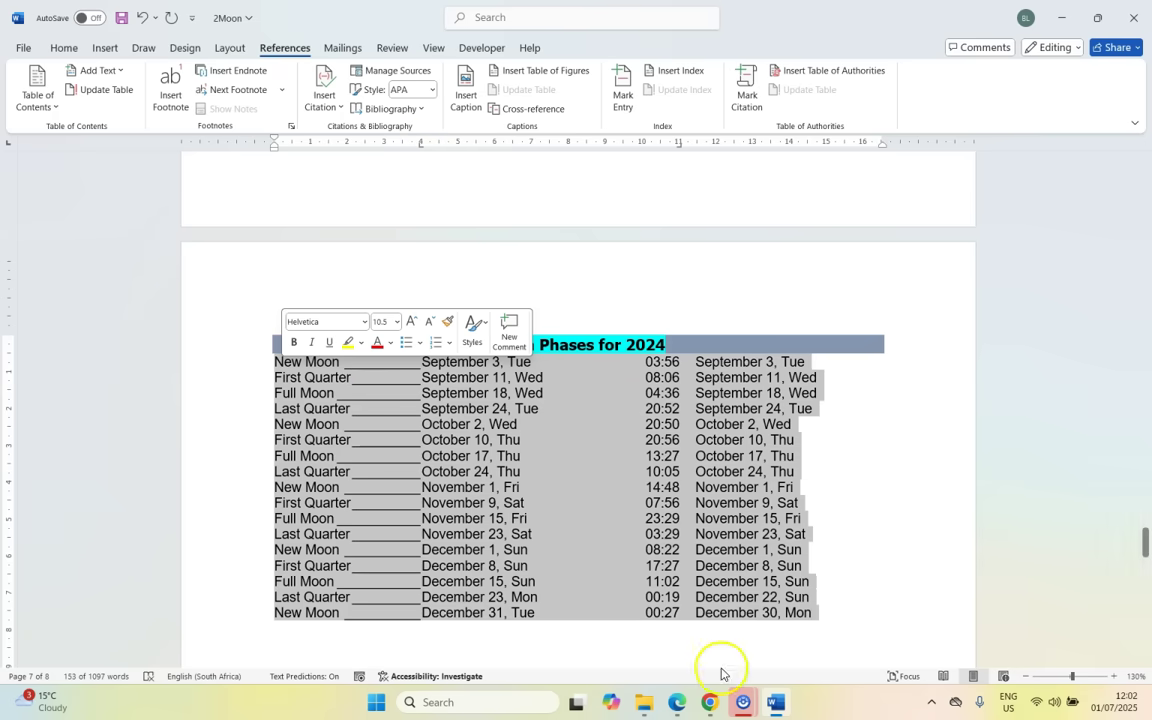
left_click(677, 702)
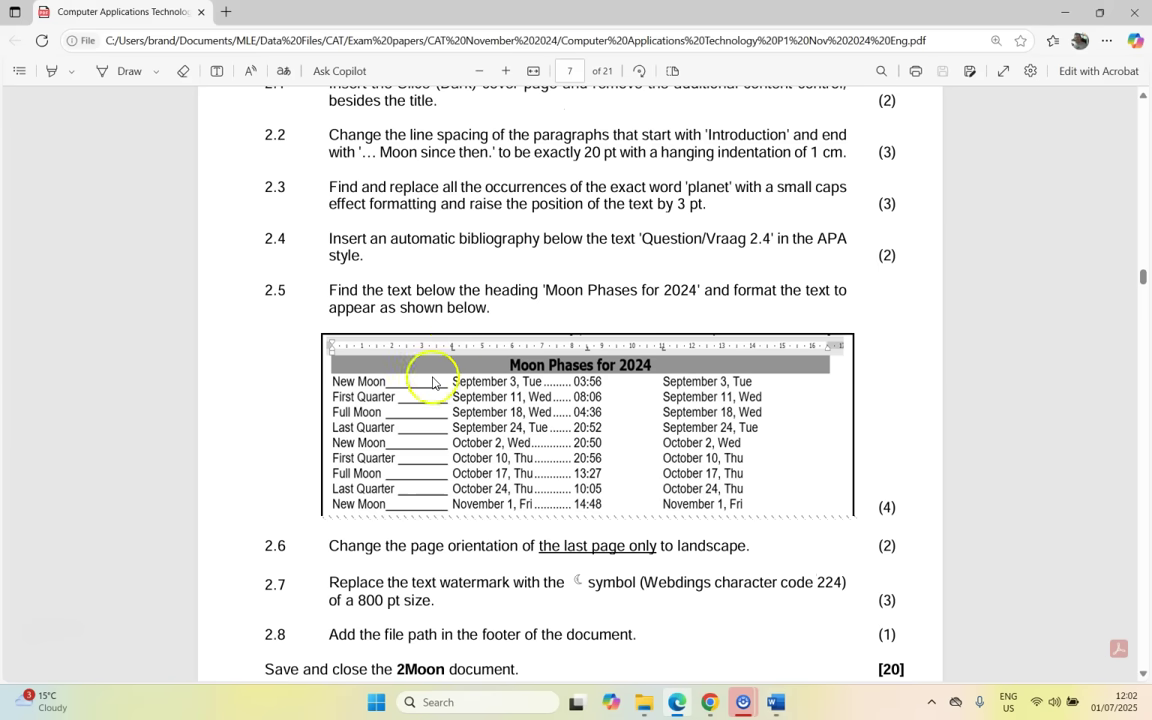
mouse_move(775, 698)
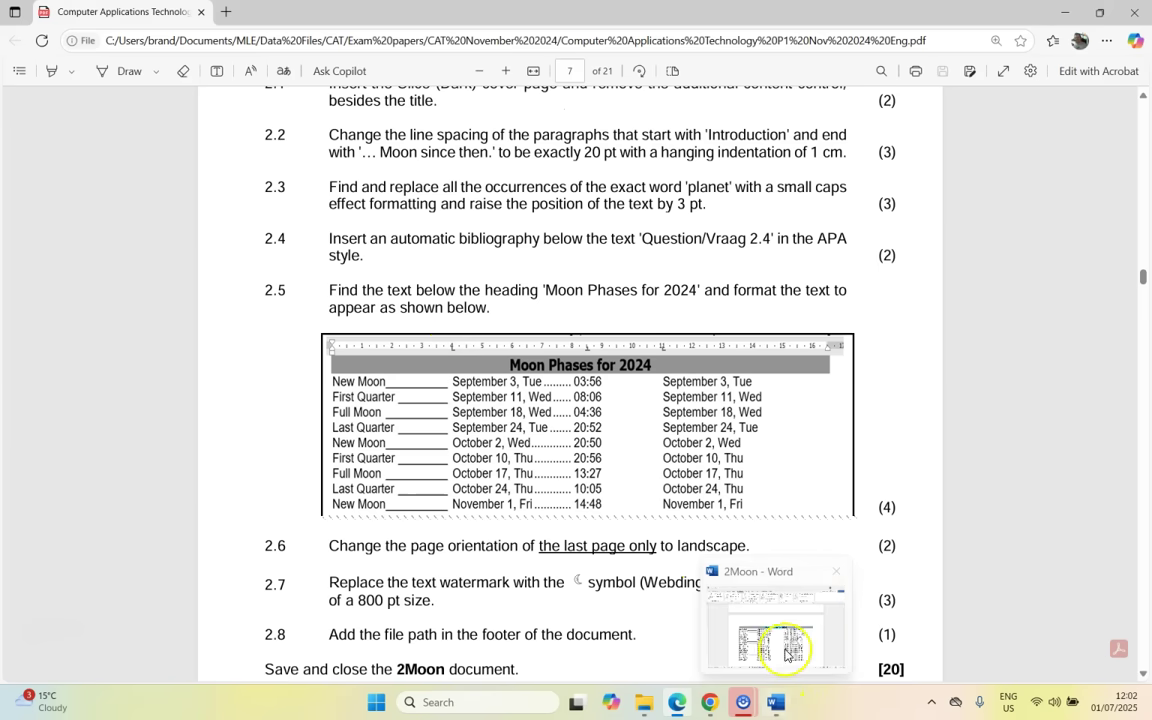
left_click(785, 652)
Open the Tabs settings for the selected rows and make the 11 cm tab stop left-aligned
double_click(419, 147)
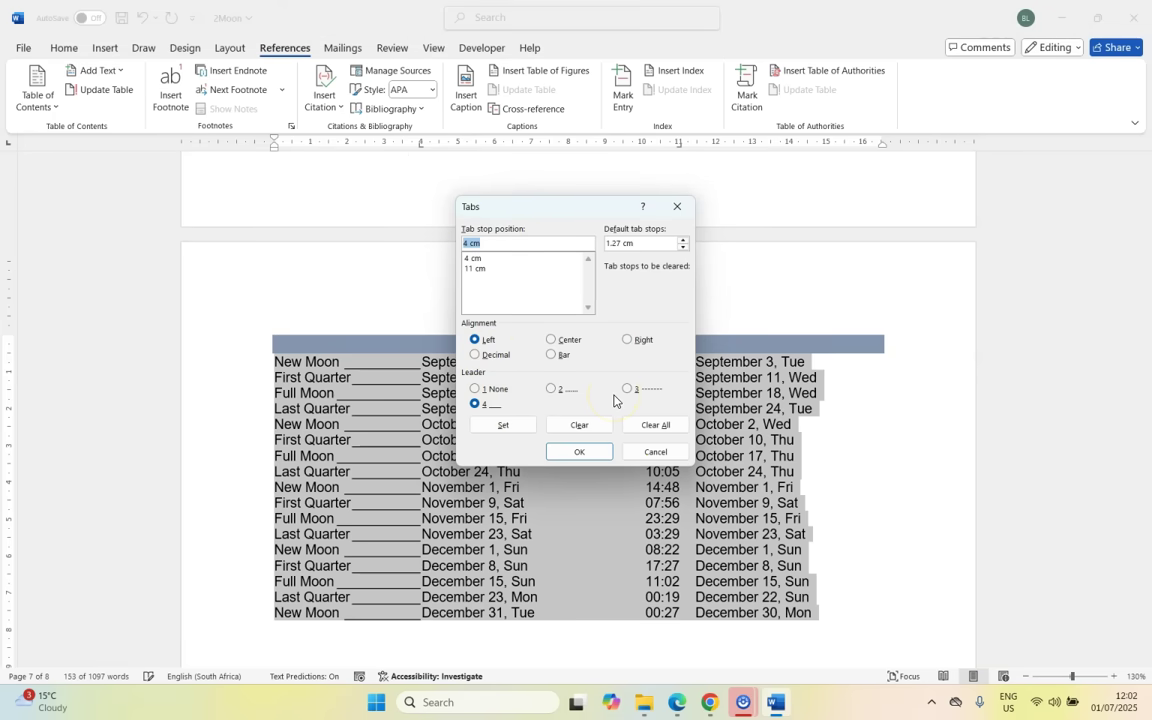
left_click(668, 710)
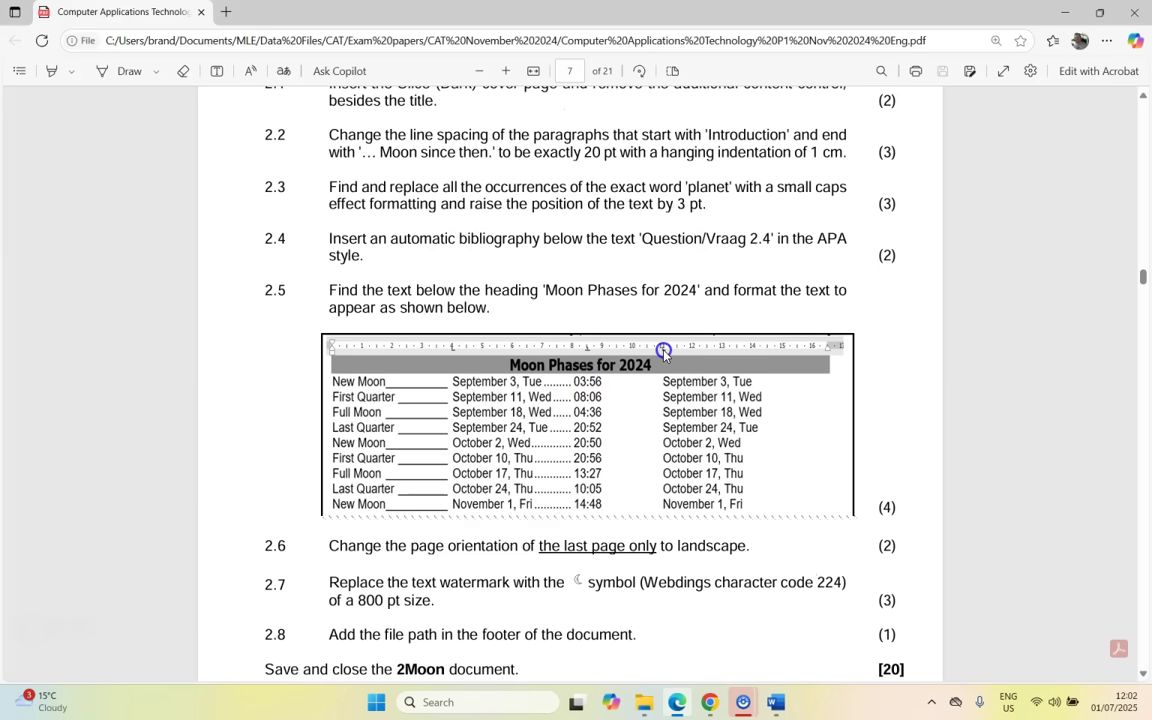
left_click(775, 703)
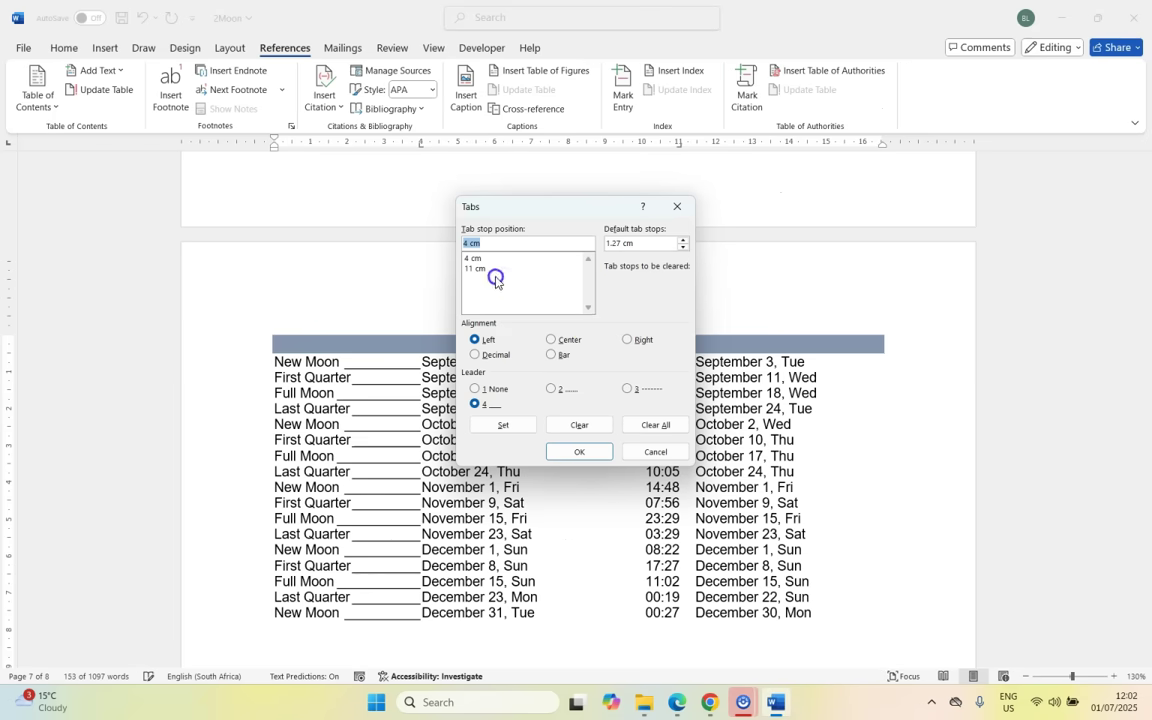
left_click(470, 268)
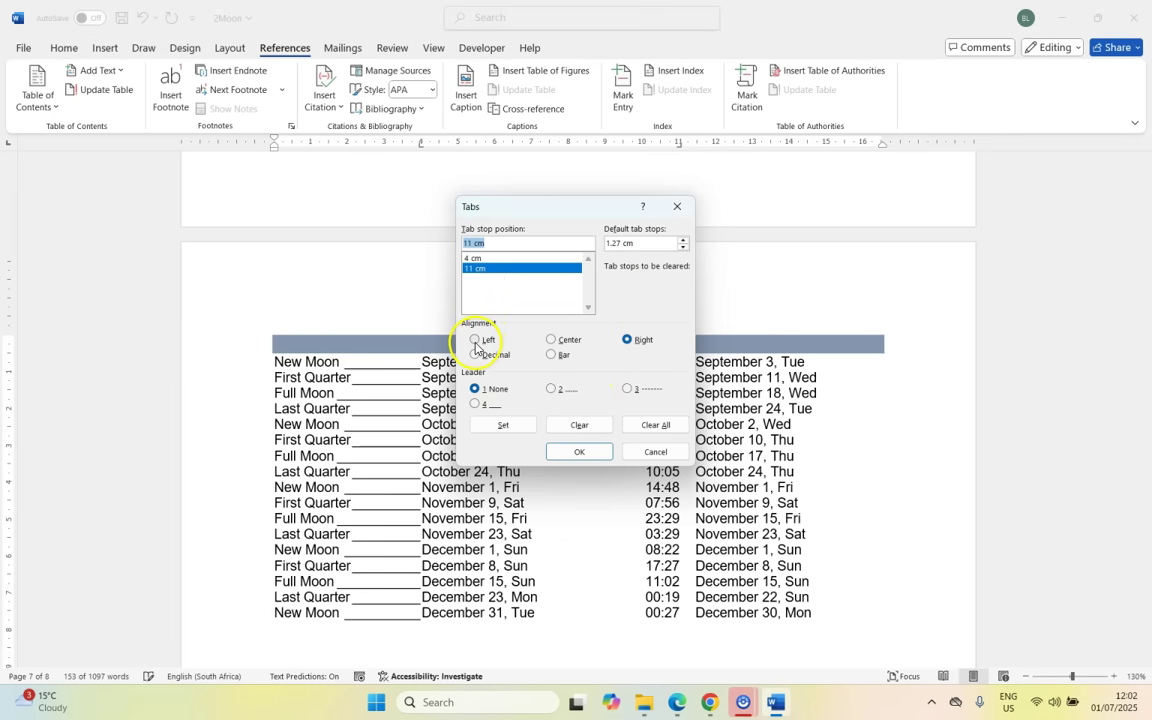
left_click(507, 427)
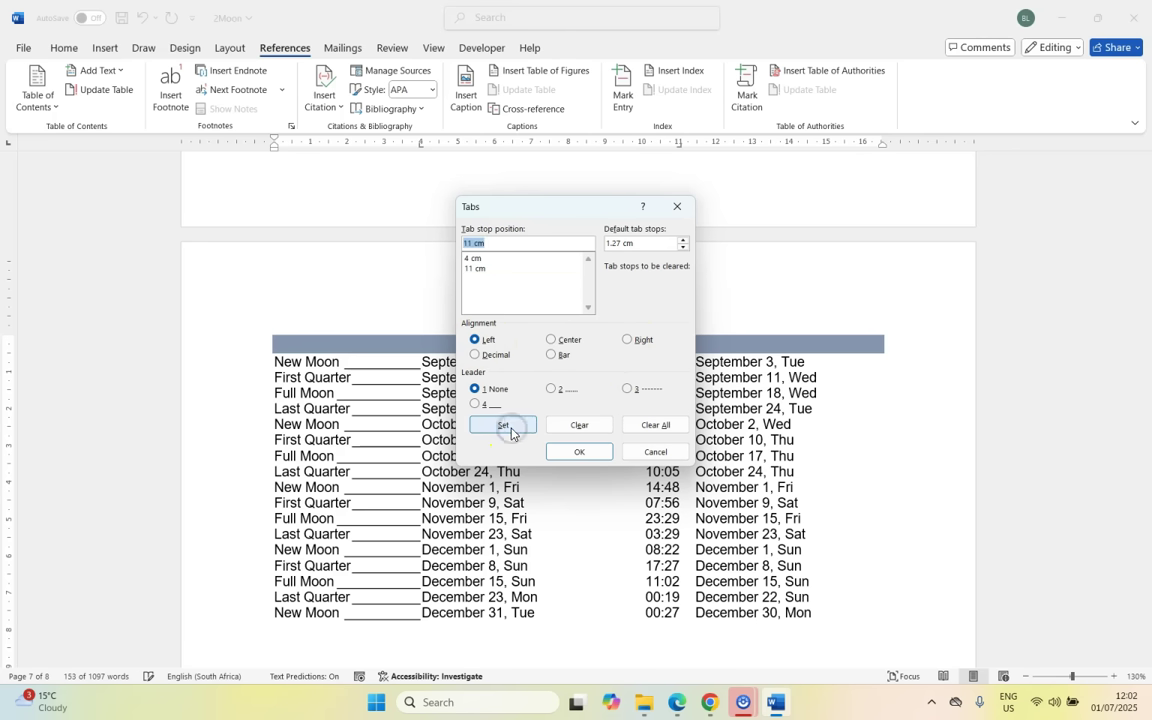
key("alt+Tab")
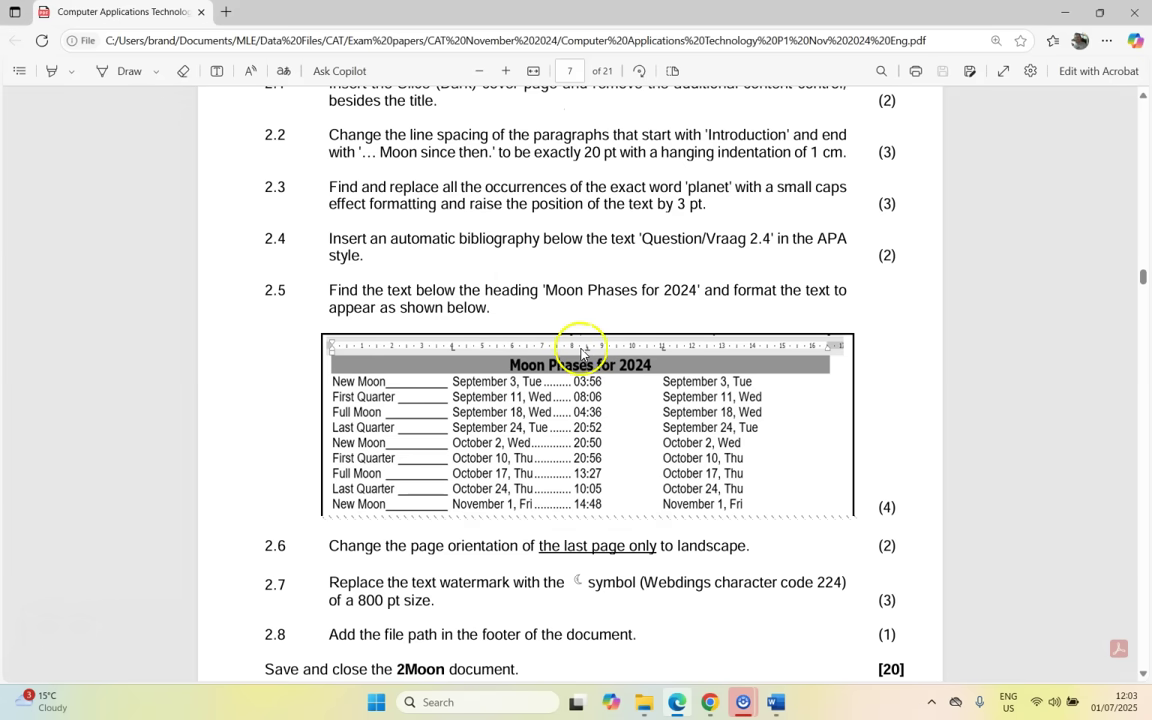
left_click(776, 704)
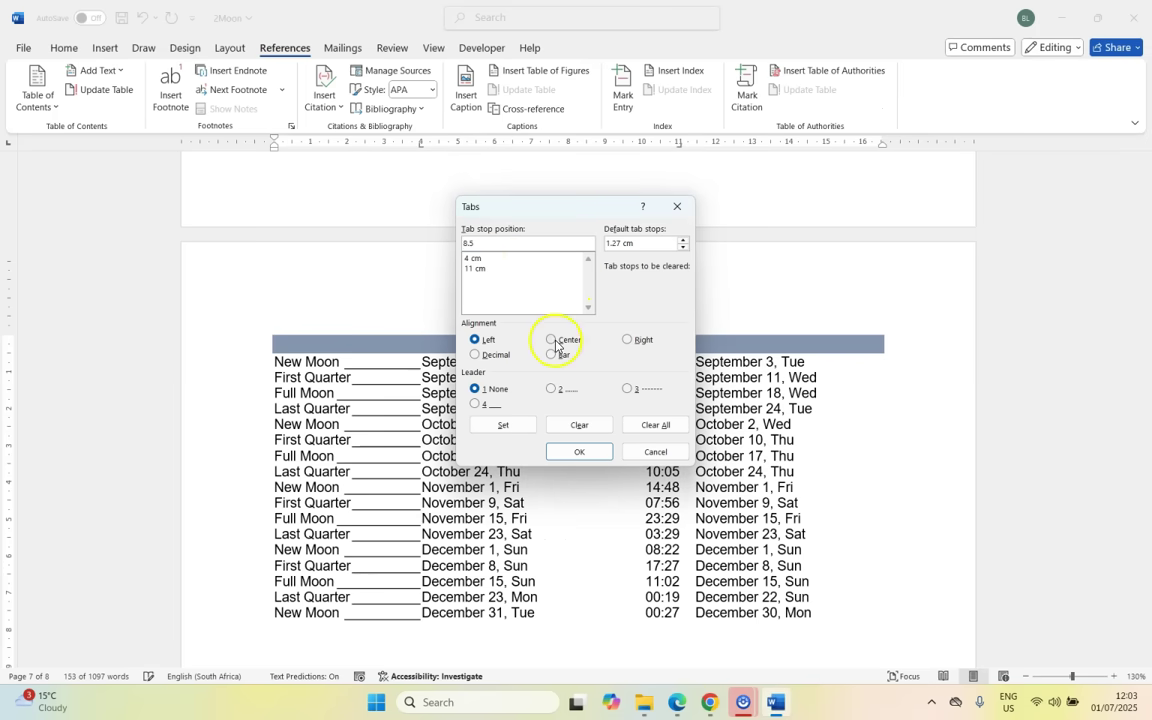
Add a centred 8.5 cm tab stop with a dotted leader (style 2) and confirm
left_click(503, 424)
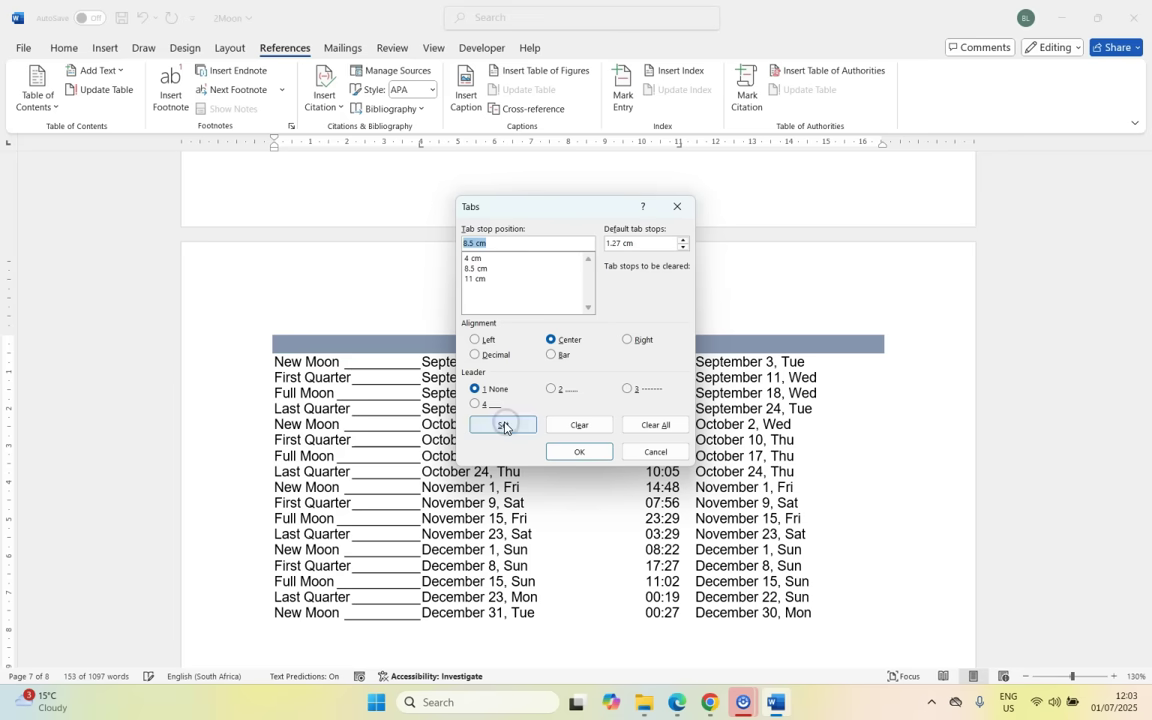
left_click(477, 268)
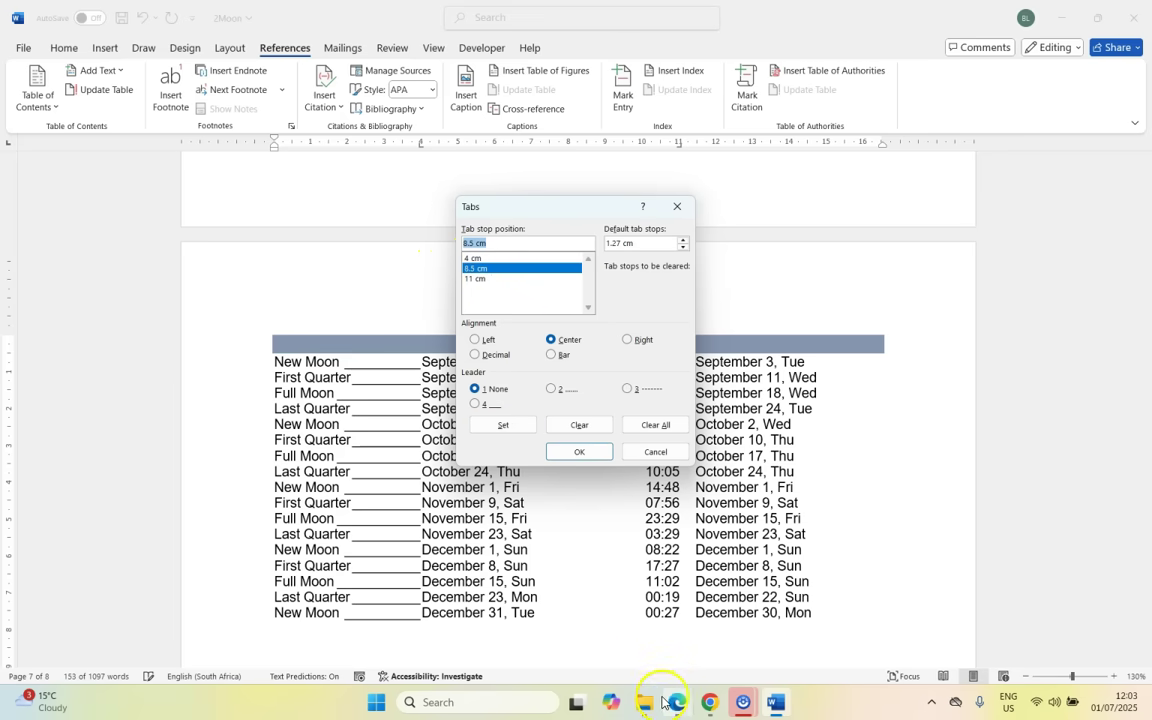
mouse_move(676, 702)
left_click(663, 628)
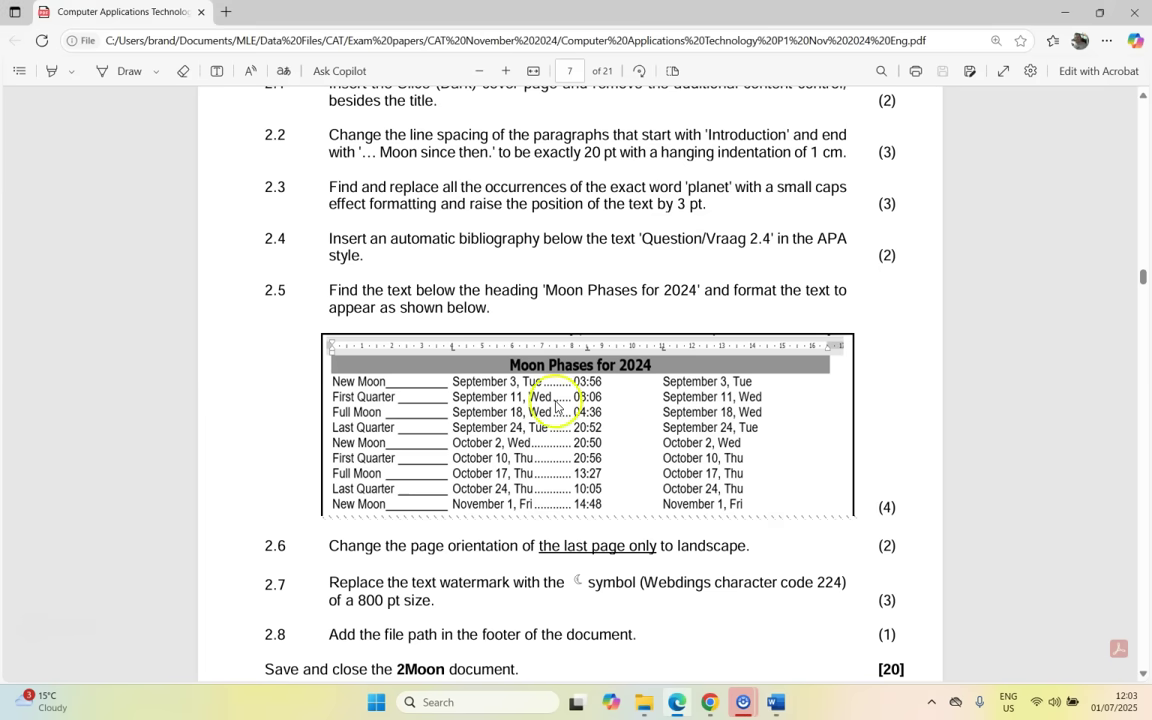
left_click(774, 705)
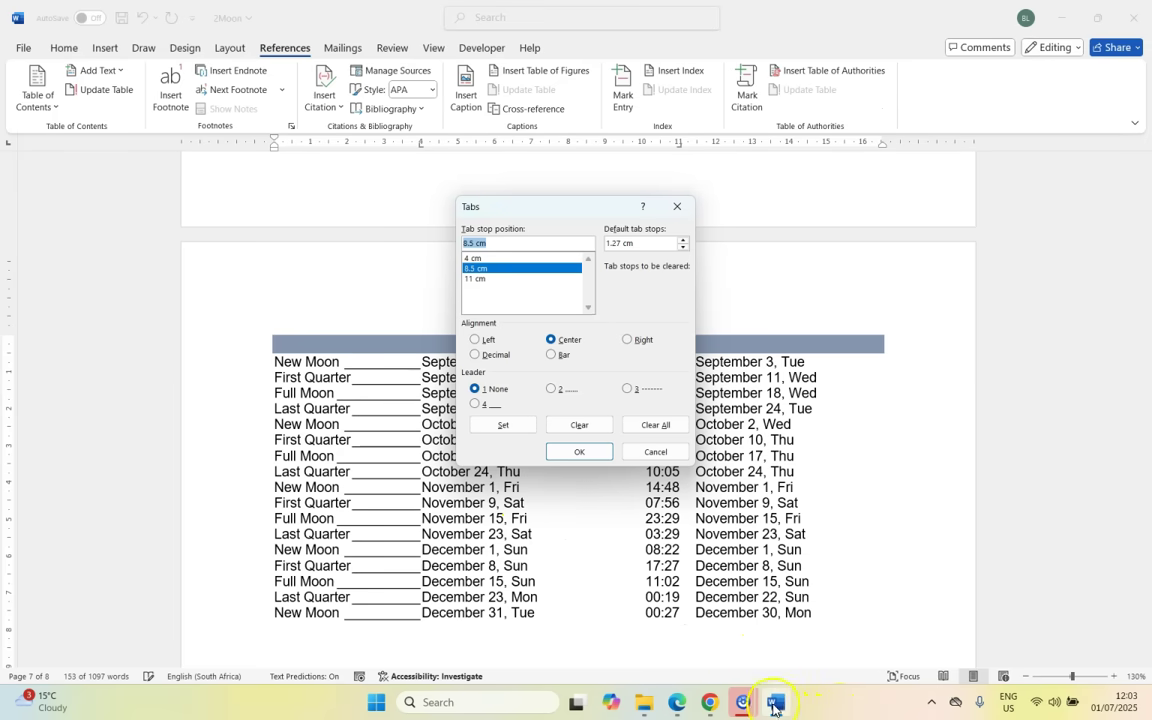
left_click(672, 704)
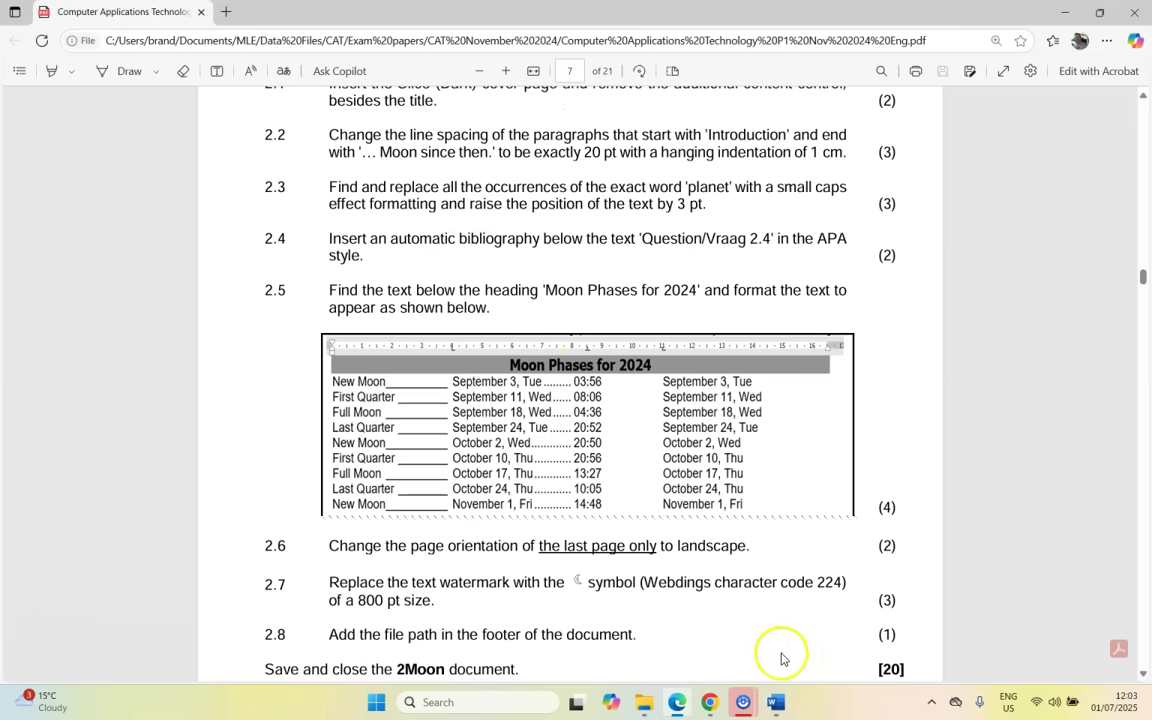
left_click(775, 702)
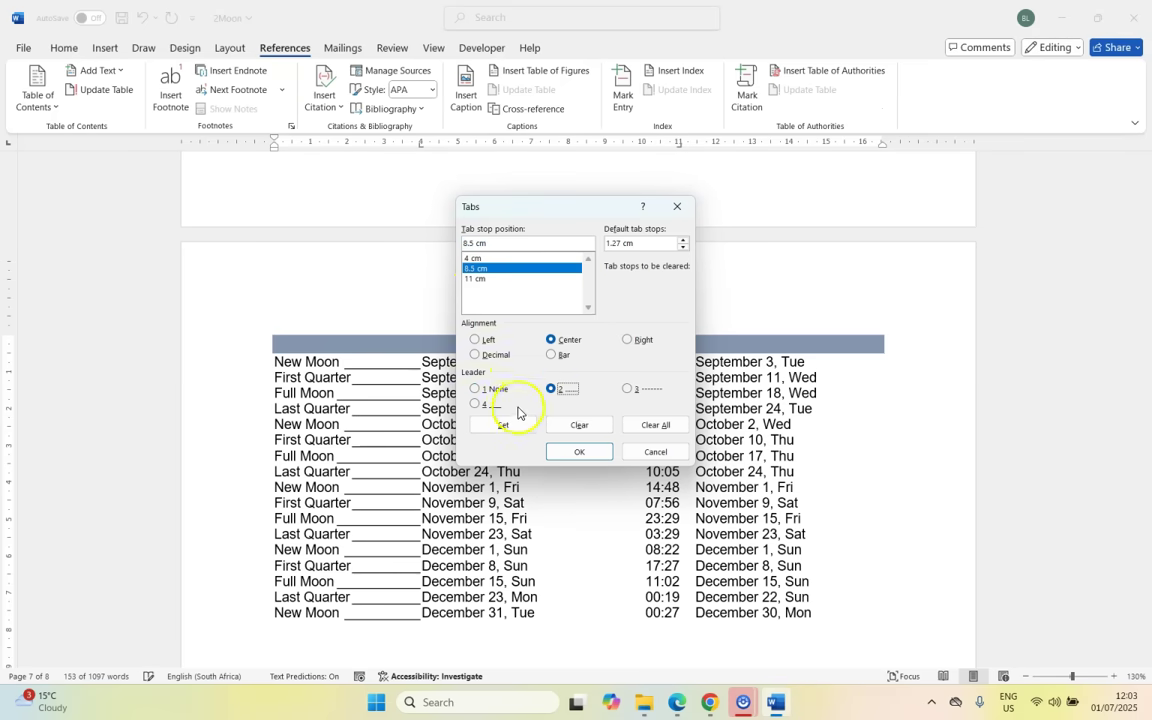
left_click(505, 426)
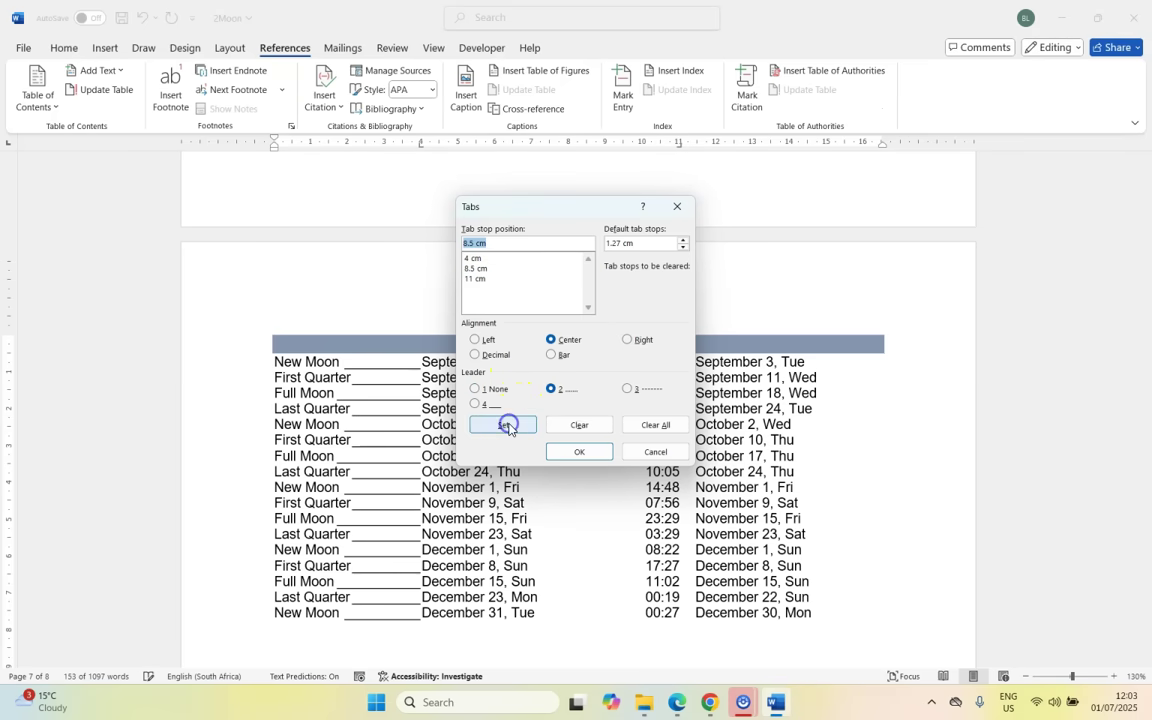
left_click(582, 453)
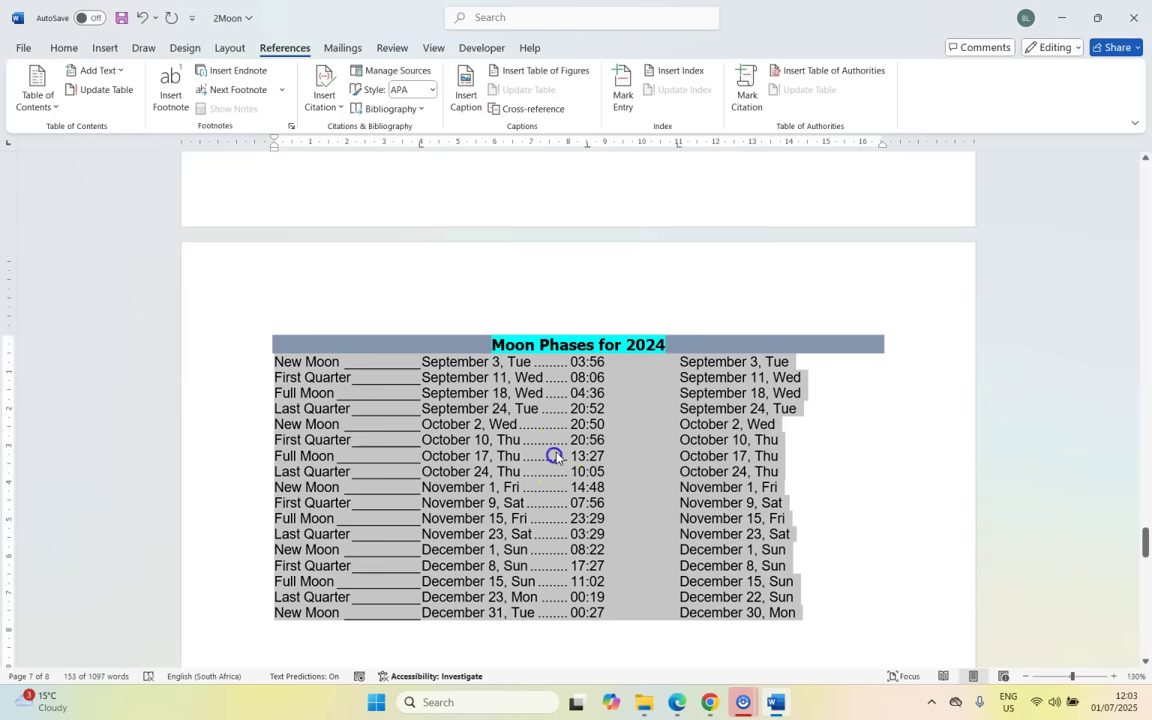
Deselect the moon phases list and bring up the exam PDF to read question 2.6
left_click(555, 456)
left_click(677, 703)
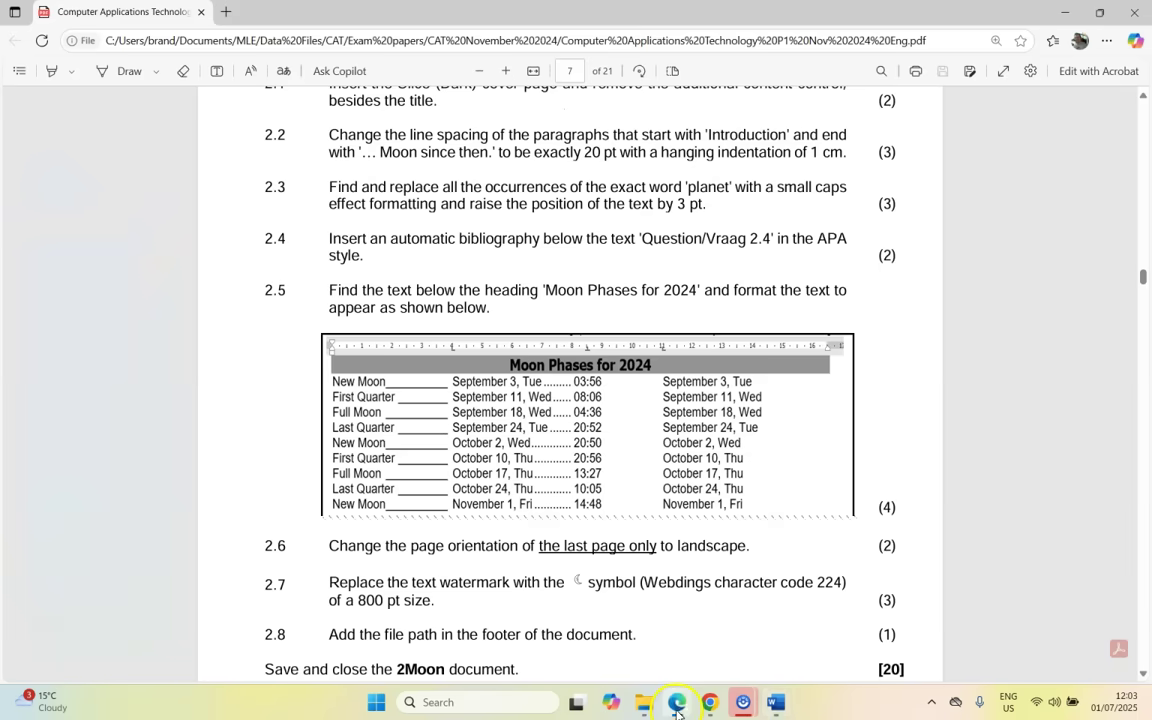
left_click(676, 705)
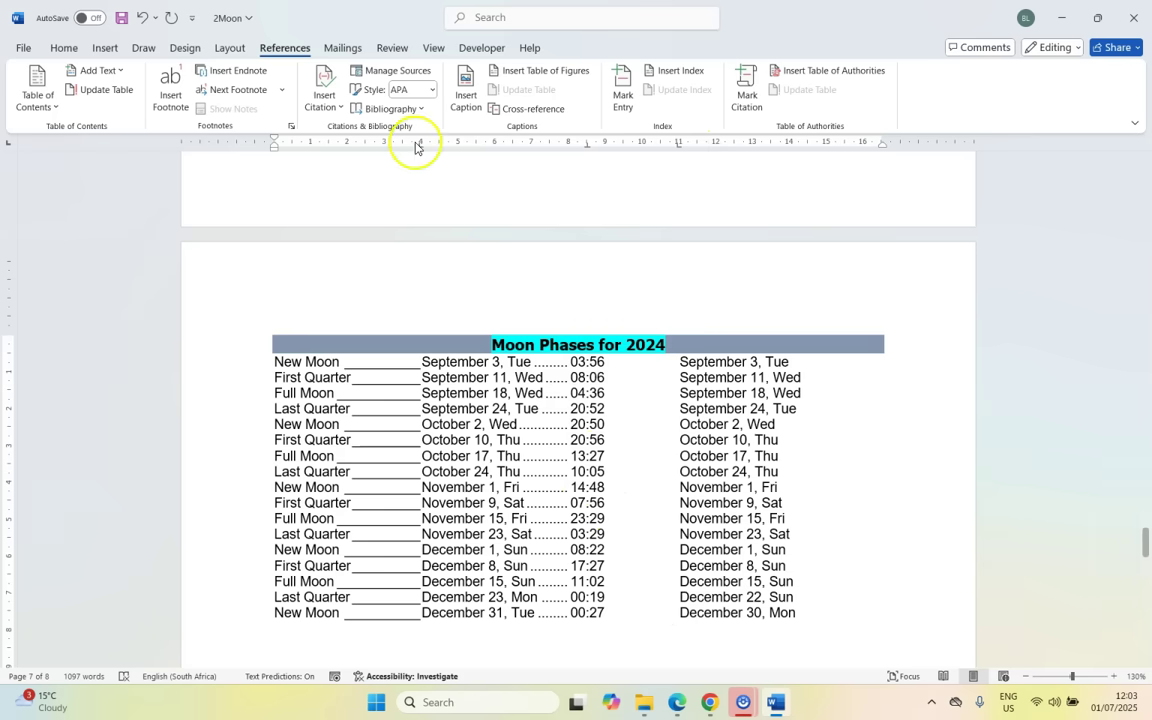
key("alt+Tab")
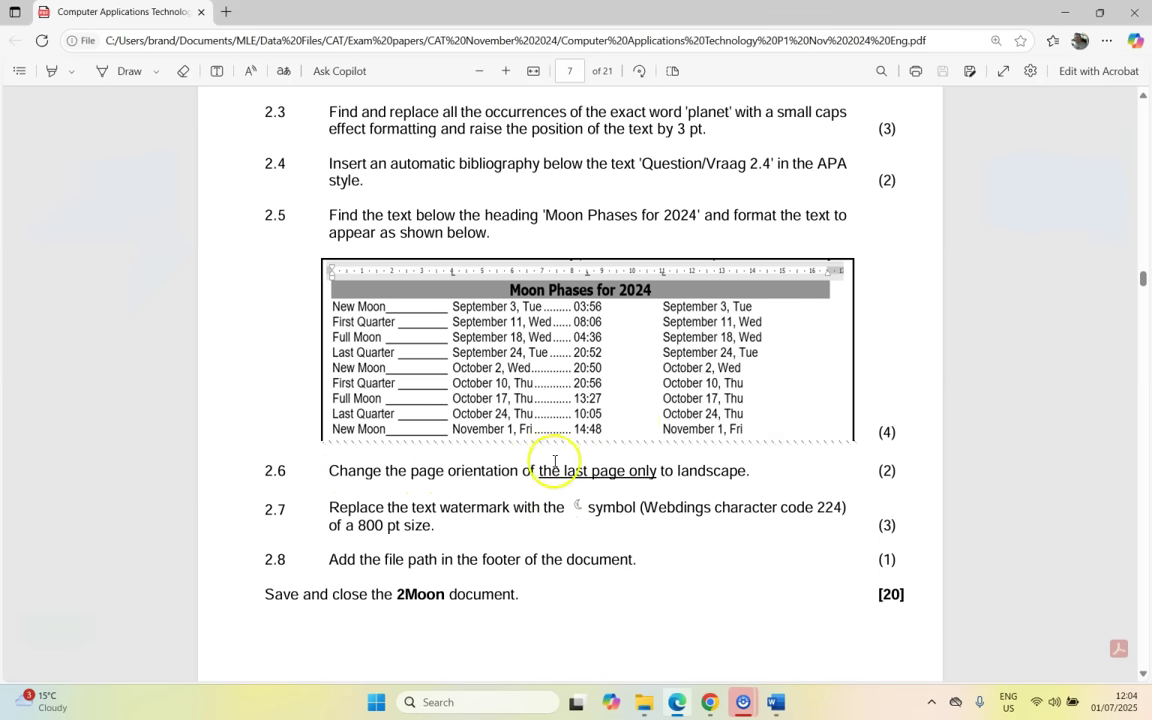
Place the cursor at the 'Phases of the Moon' heading on page 8 and review the Orientation options
left_click(777, 703)
scroll(602, 418, "down", 10)
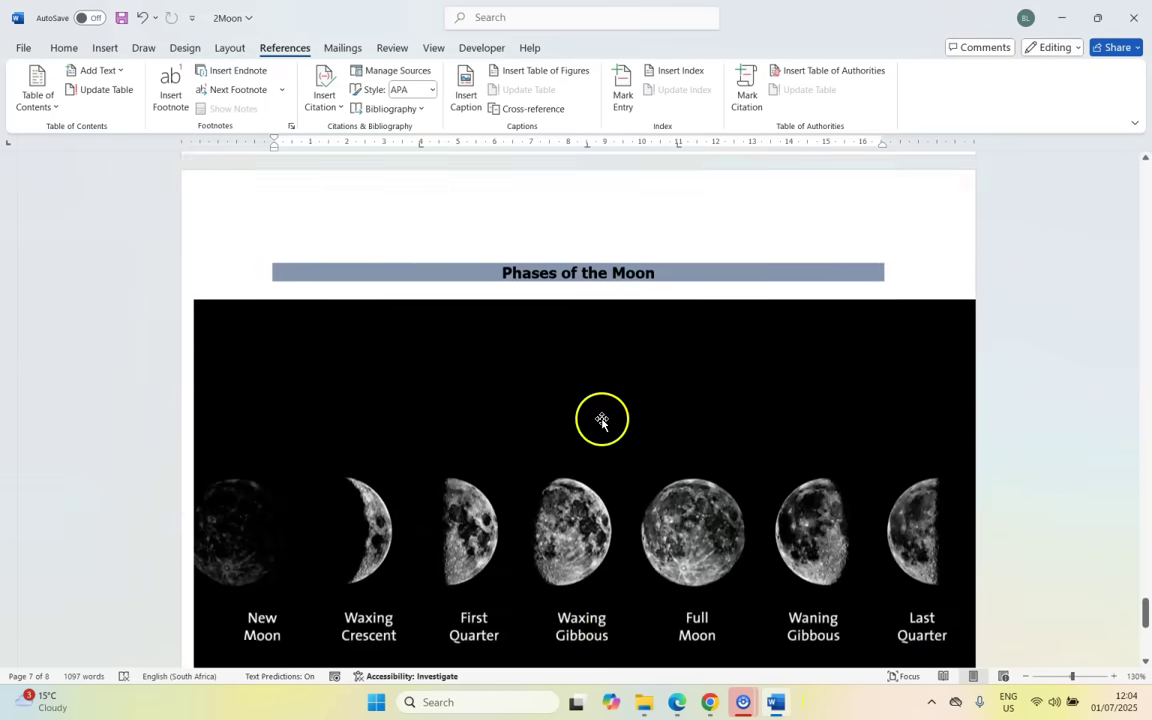
scroll(602, 419, "down", 5)
scroll(602, 445, "up", 6)
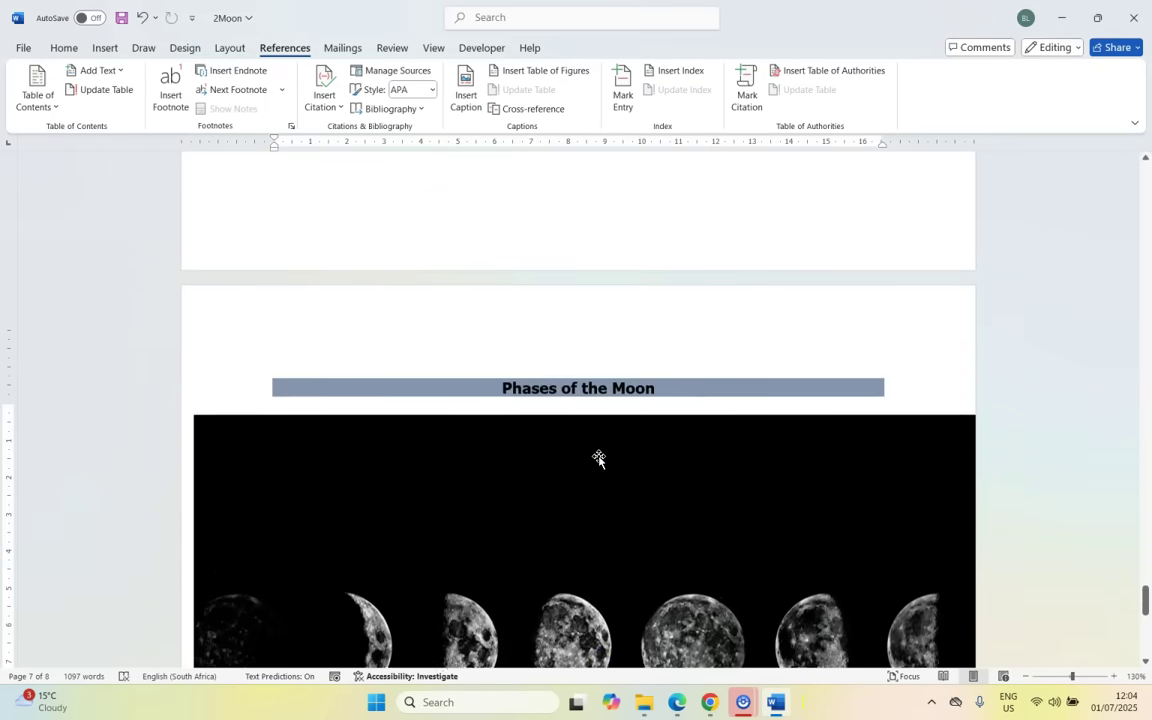
scroll(598, 458, "up", 1)
left_click(504, 411)
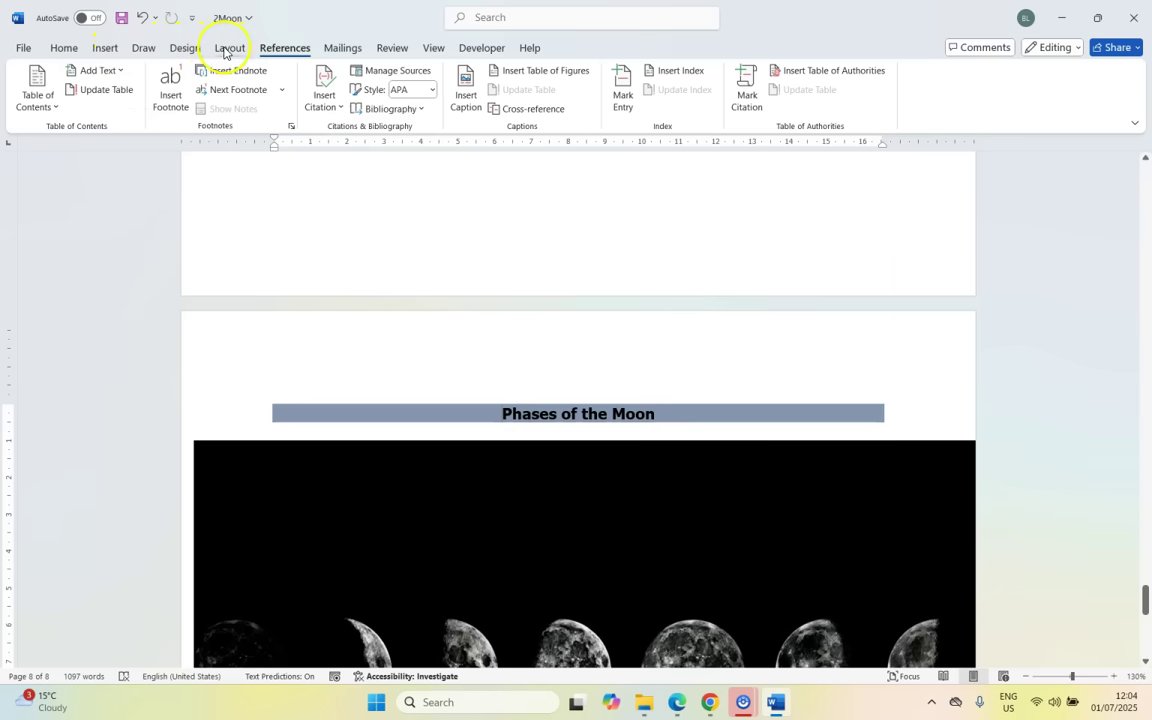
left_click(228, 48)
left_click(67, 112)
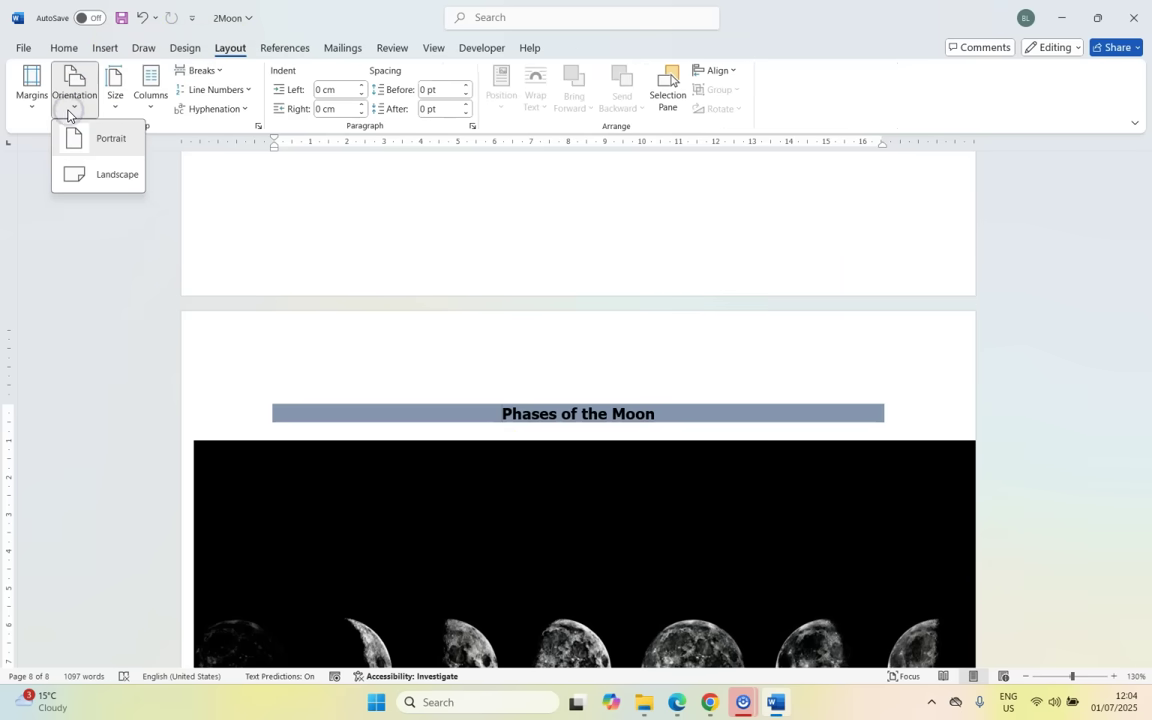
left_click(67, 105)
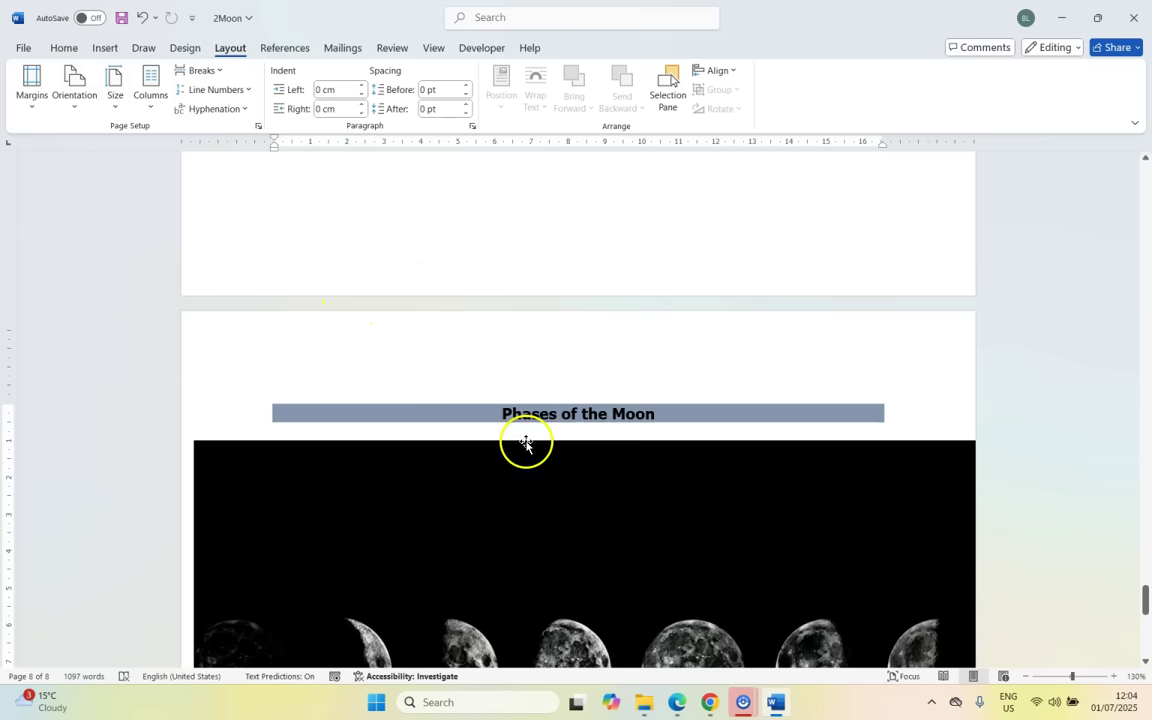
Insert a Next Page section break before the 'Phases of the Moon' heading
left_click(212, 70)
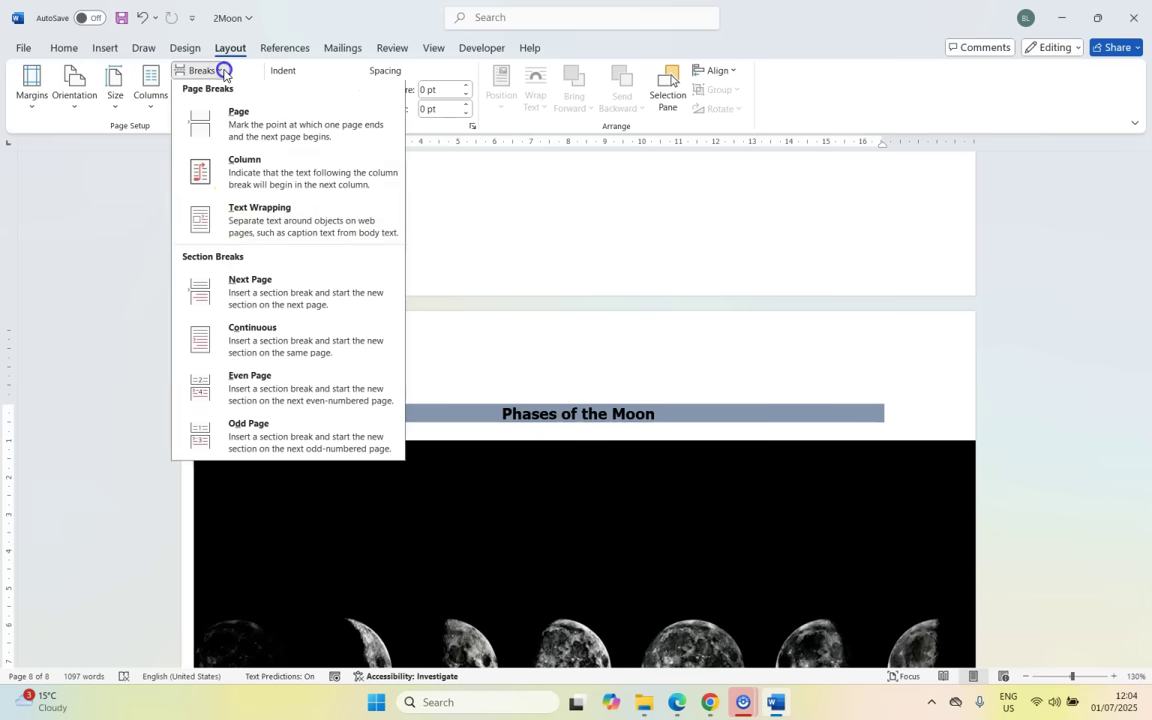
left_click(245, 297)
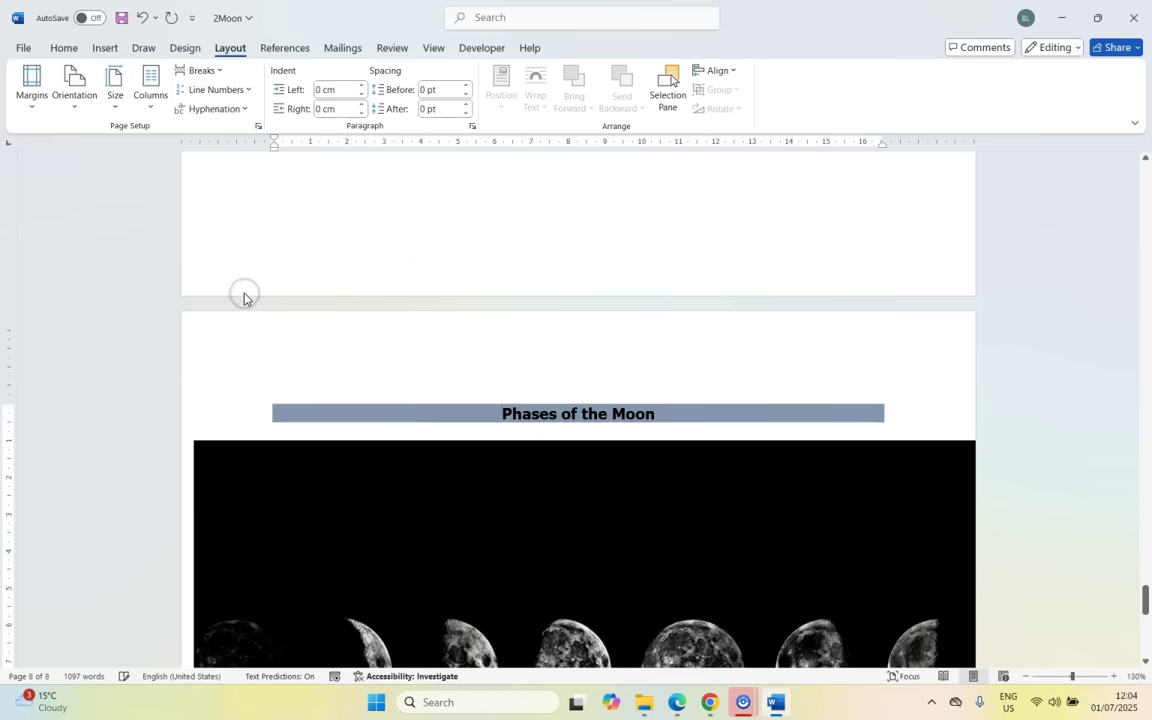
left_click(66, 50)
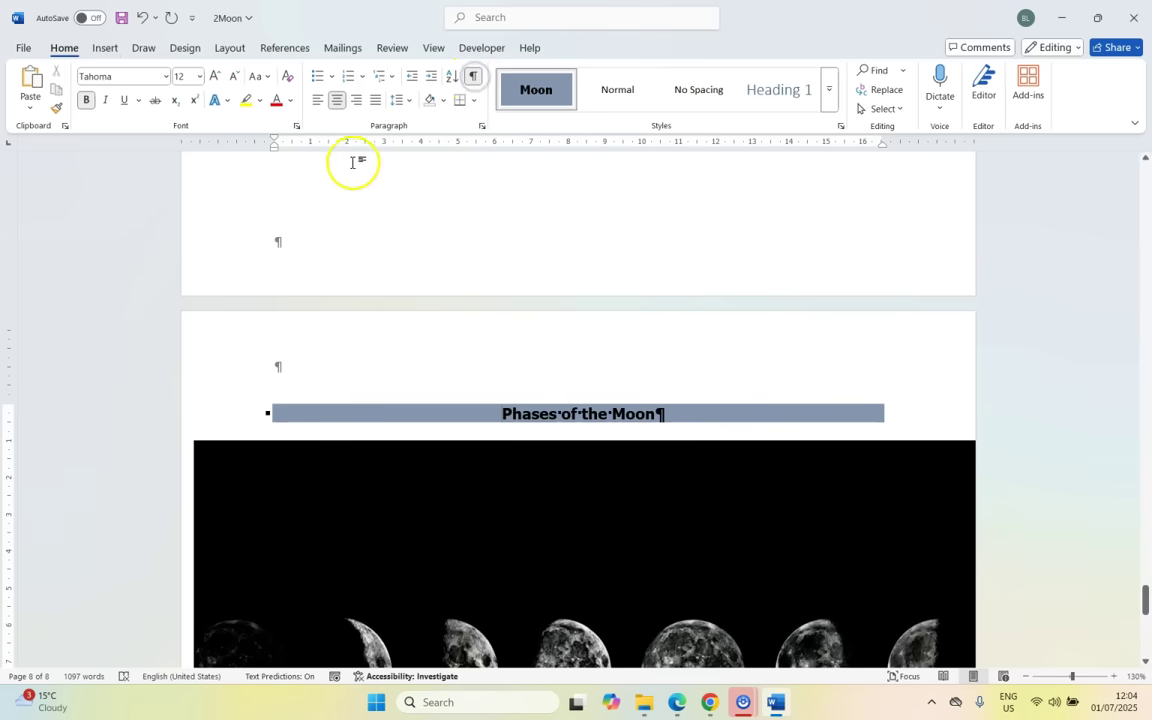
scroll(370, 218, "up", 6)
scroll(676, 260, "down", 6)
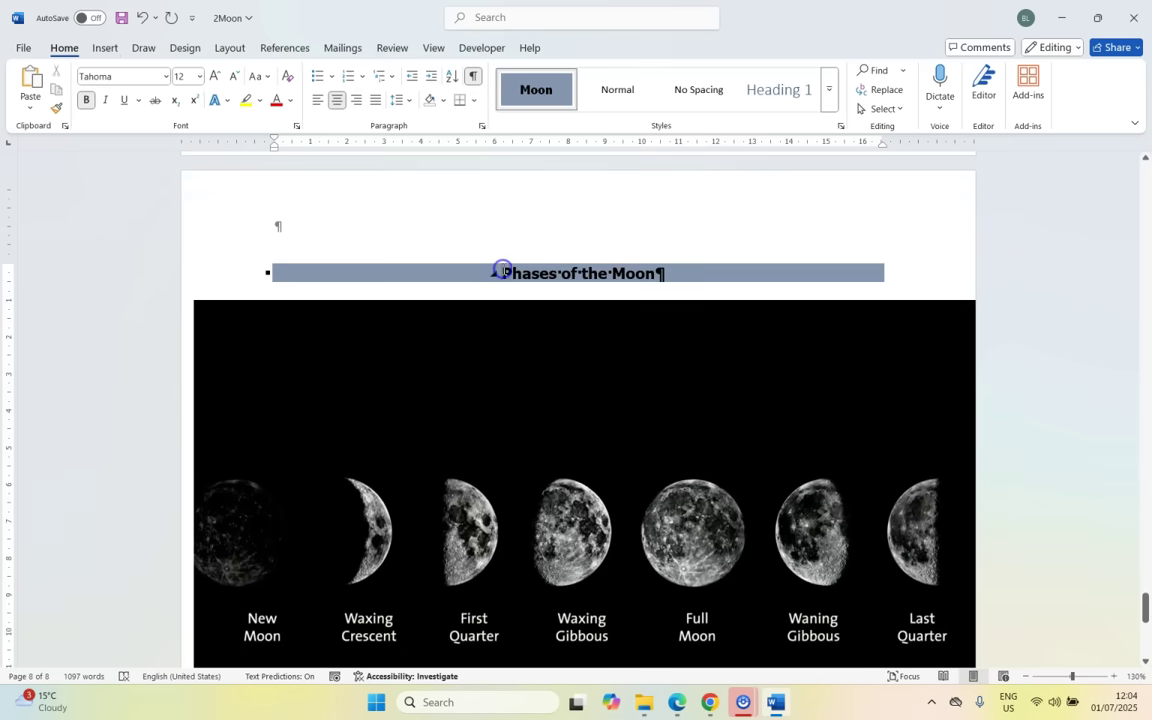
Set the new last section's orientation to Landscape, leaving the previous page portrait
left_click(220, 48)
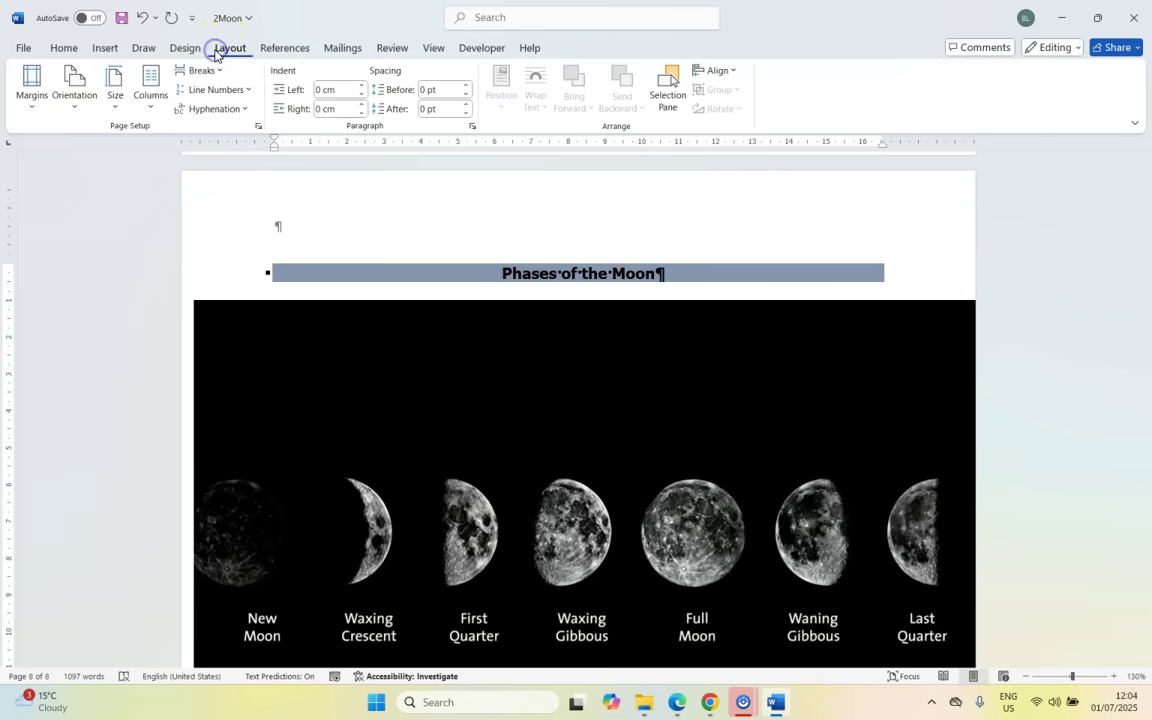
left_click(75, 92)
left_click(88, 175)
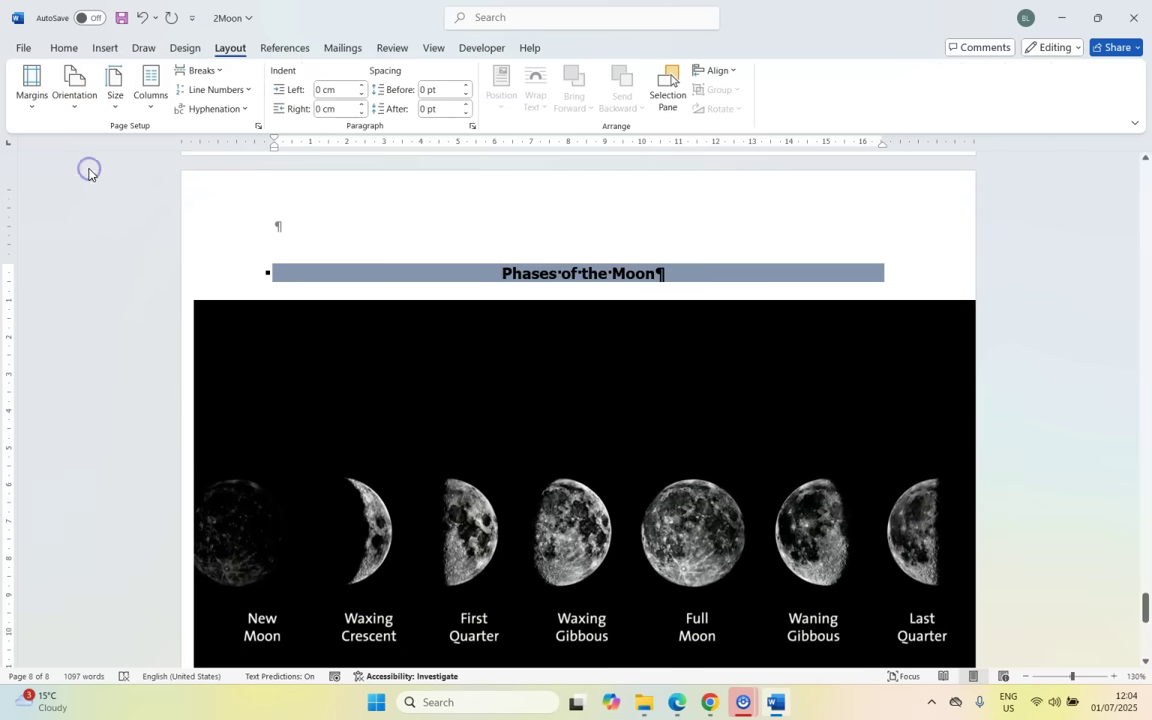
scroll(530, 366, "up", 4)
scroll(537, 360, "up", 5)
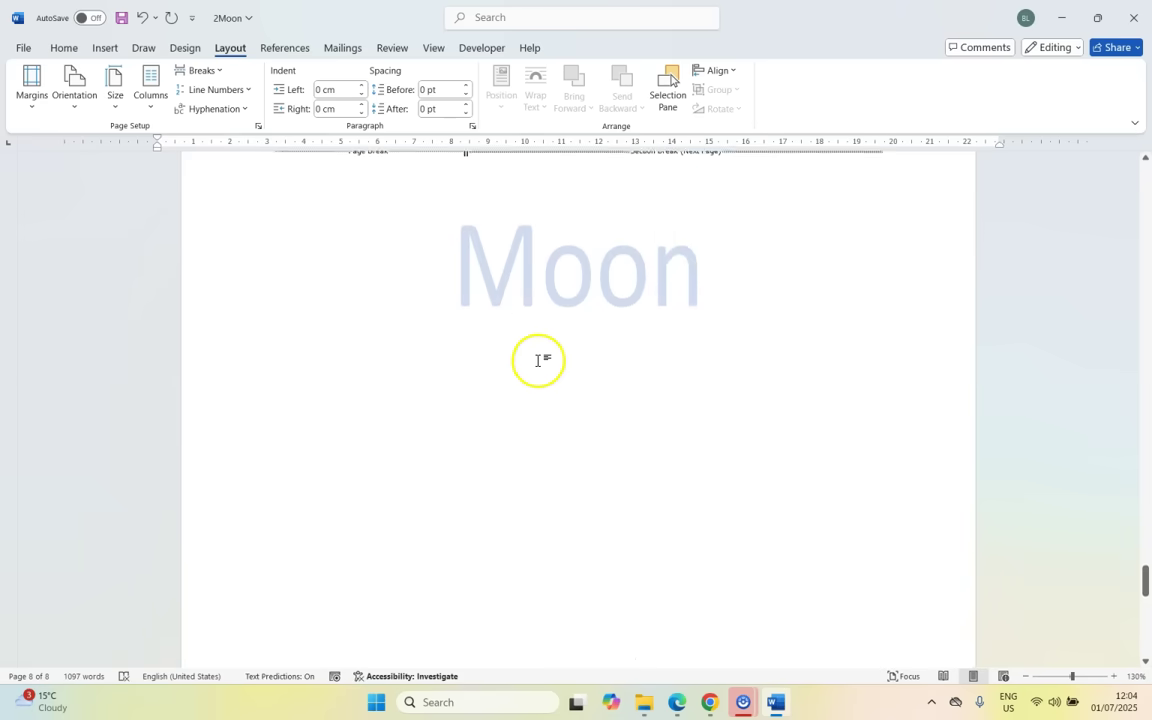
scroll(537, 360, "down", 4)
scroll(533, 355, "down", 4)
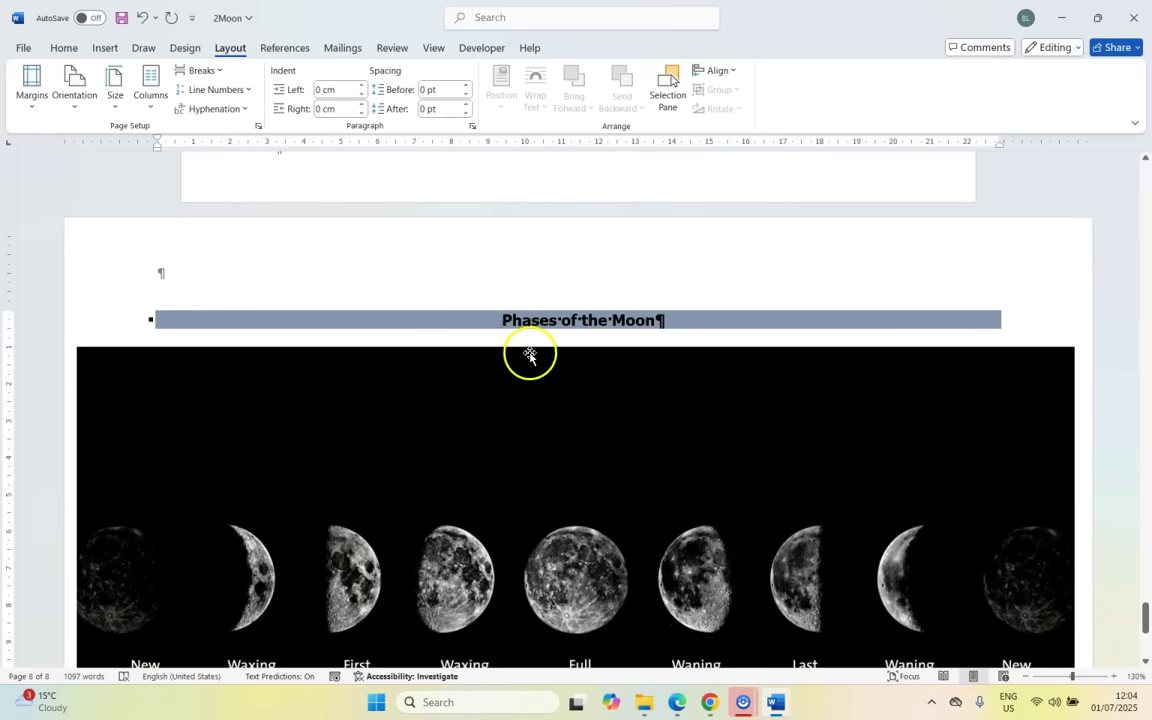
left_click(63, 50)
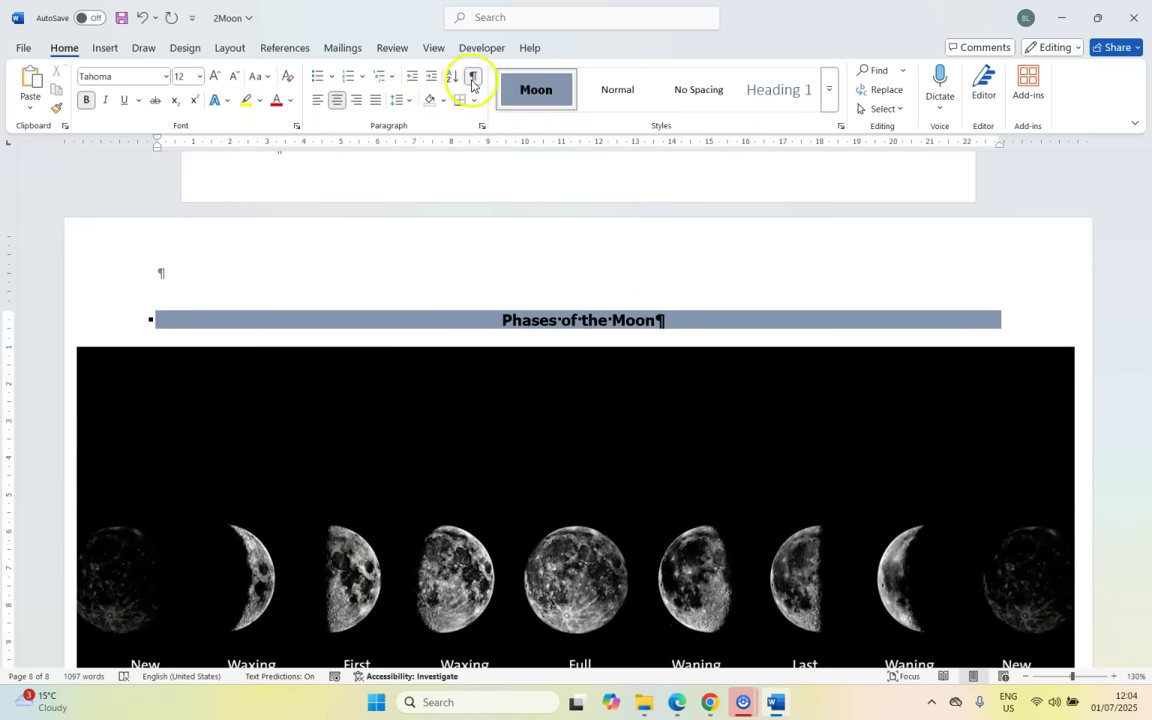
Bring up the exam PDF to read question 2.7 on the 800 pt Webdings watermark
key("alt+Tab")
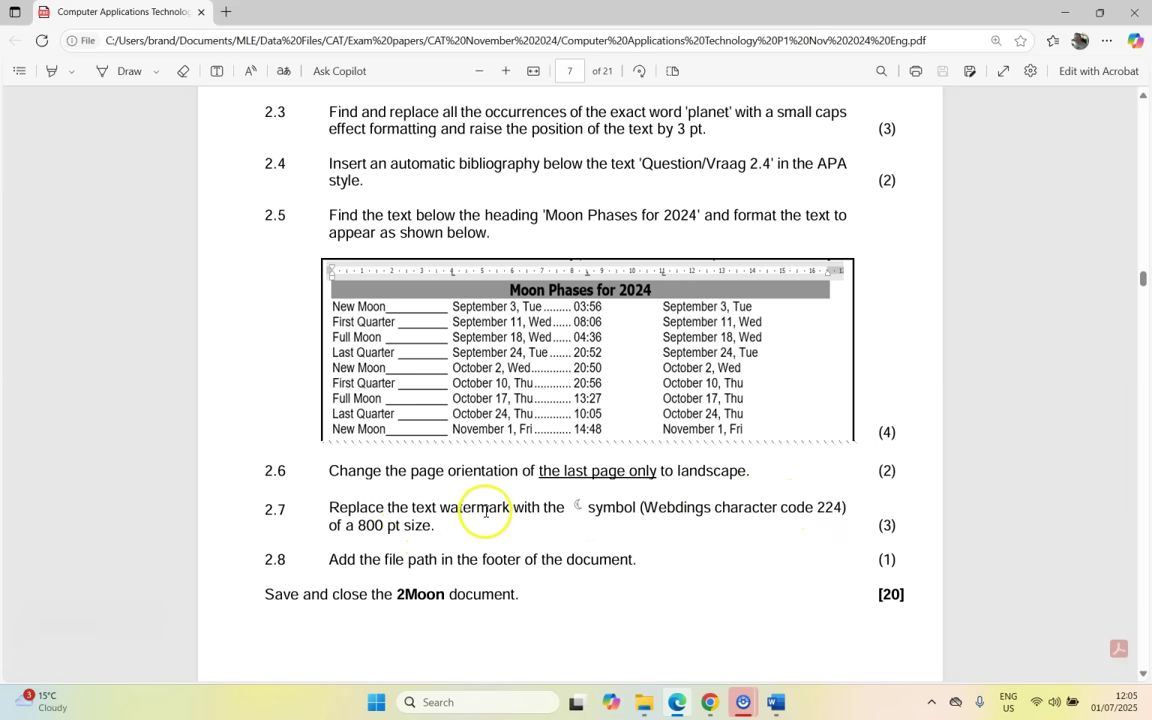
Open the Custom Watermark settings from the Design tab with the cursor on the last page
left_click(776, 701)
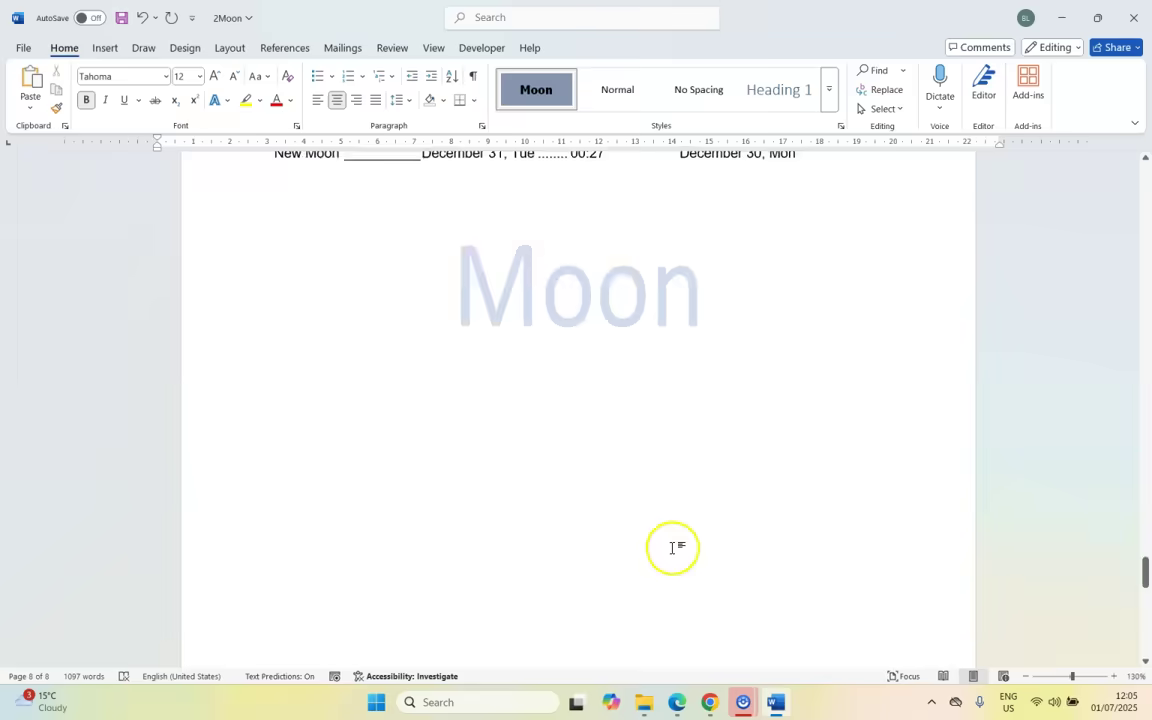
scroll(577, 519, "up", 4)
left_click(575, 521)
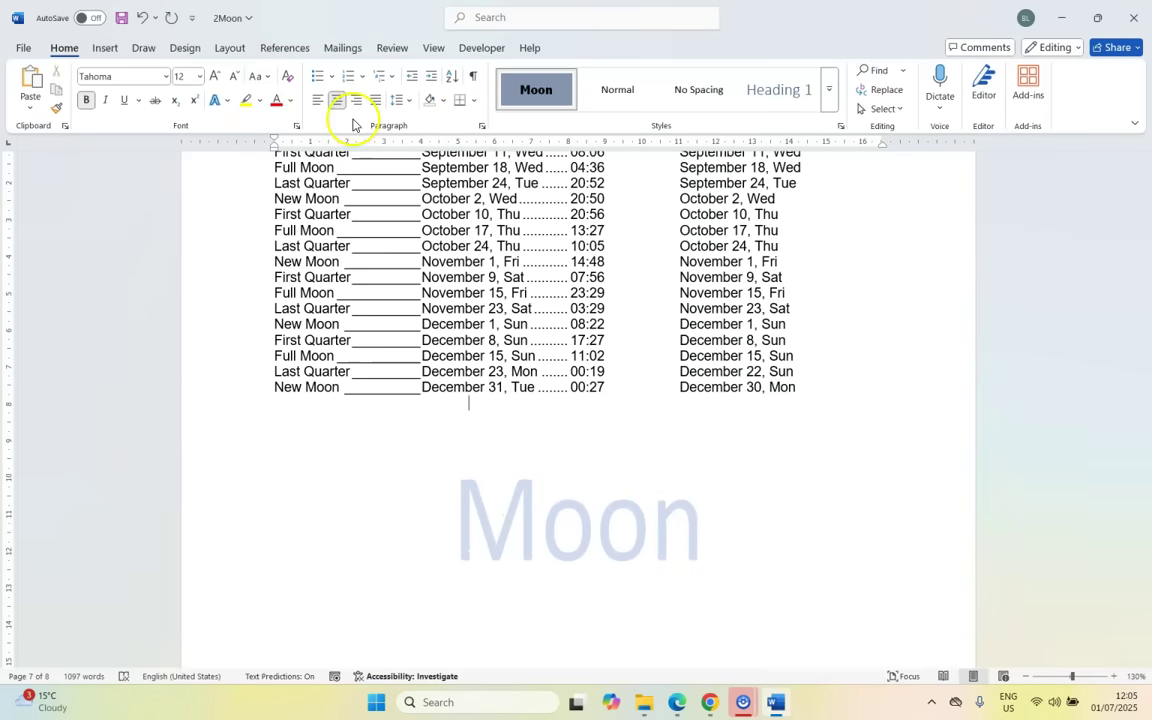
left_click(186, 50)
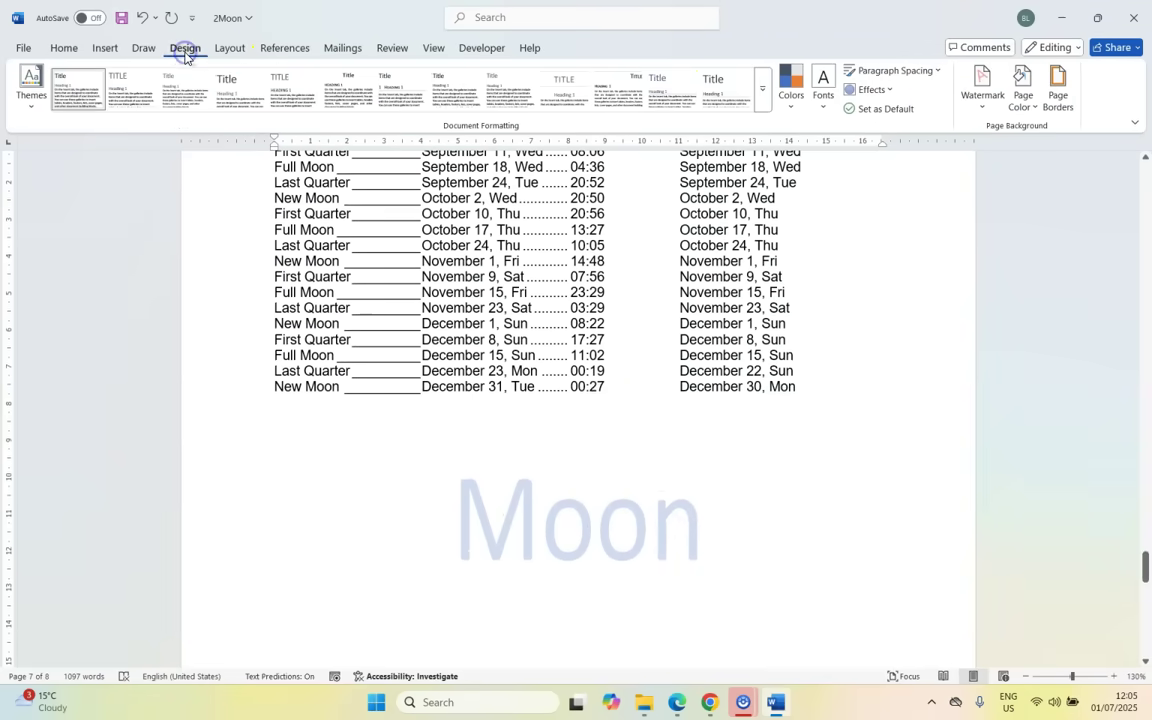
left_click(972, 104)
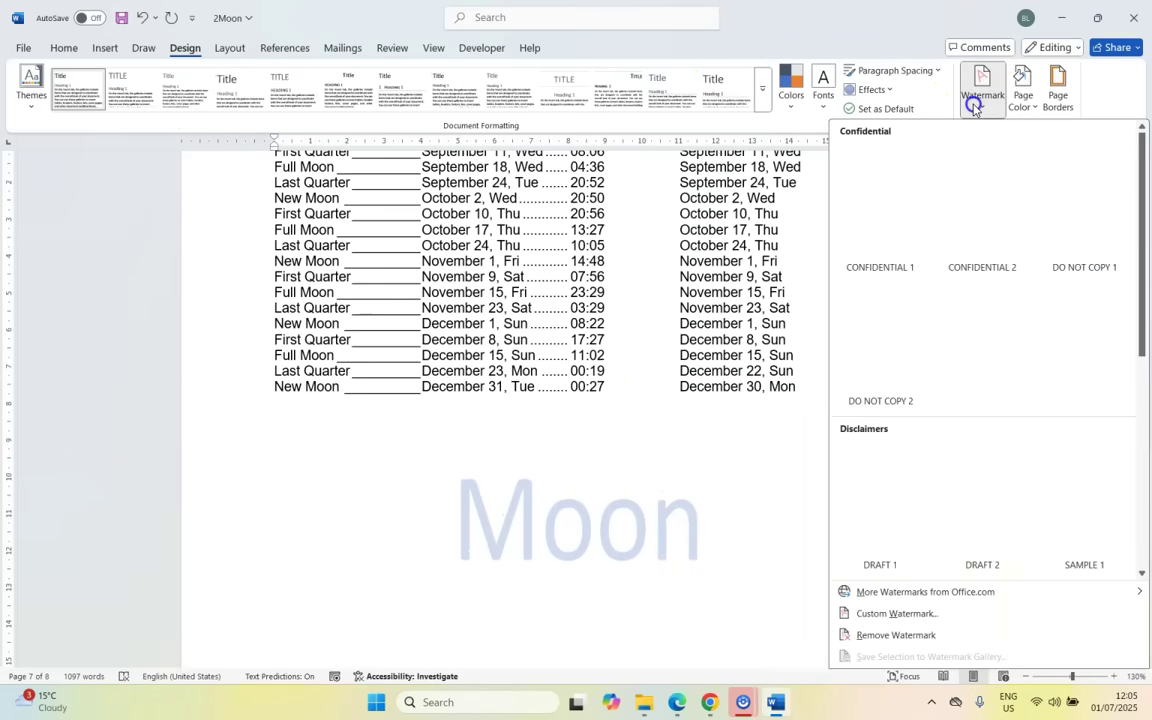
left_click(896, 613)
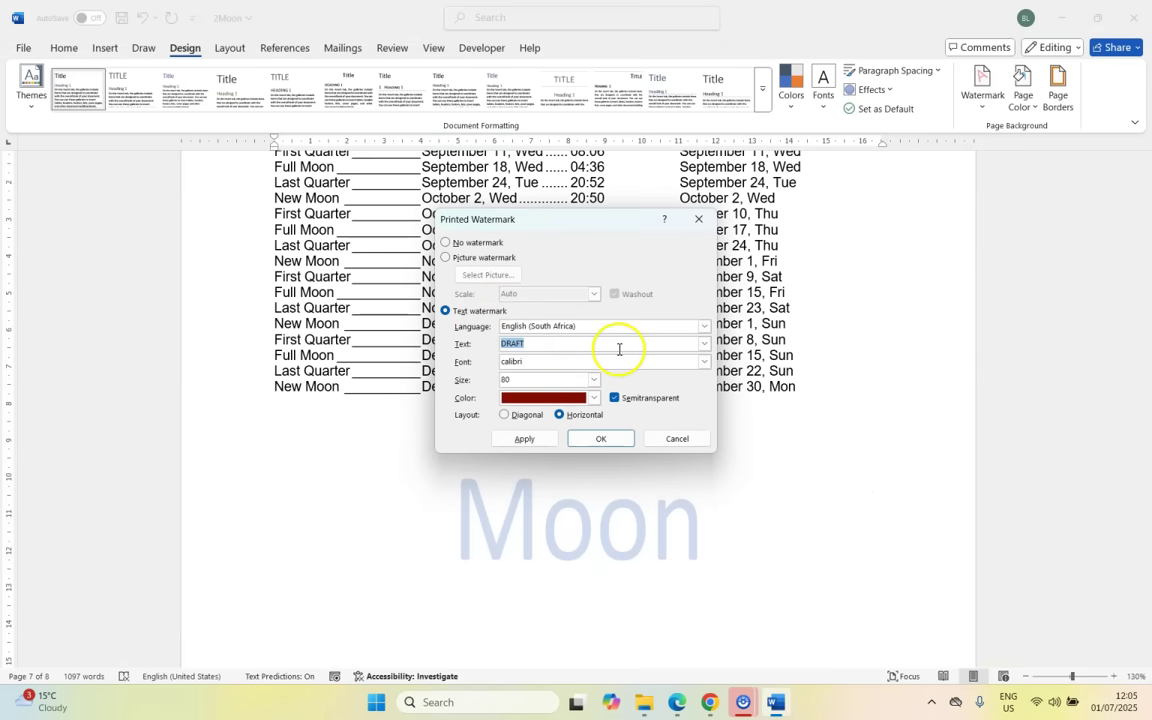
Set the watermark font to Webdings and replace DRAFT with the moon character
left_click(706, 362)
scroll(590, 400, "down", 15)
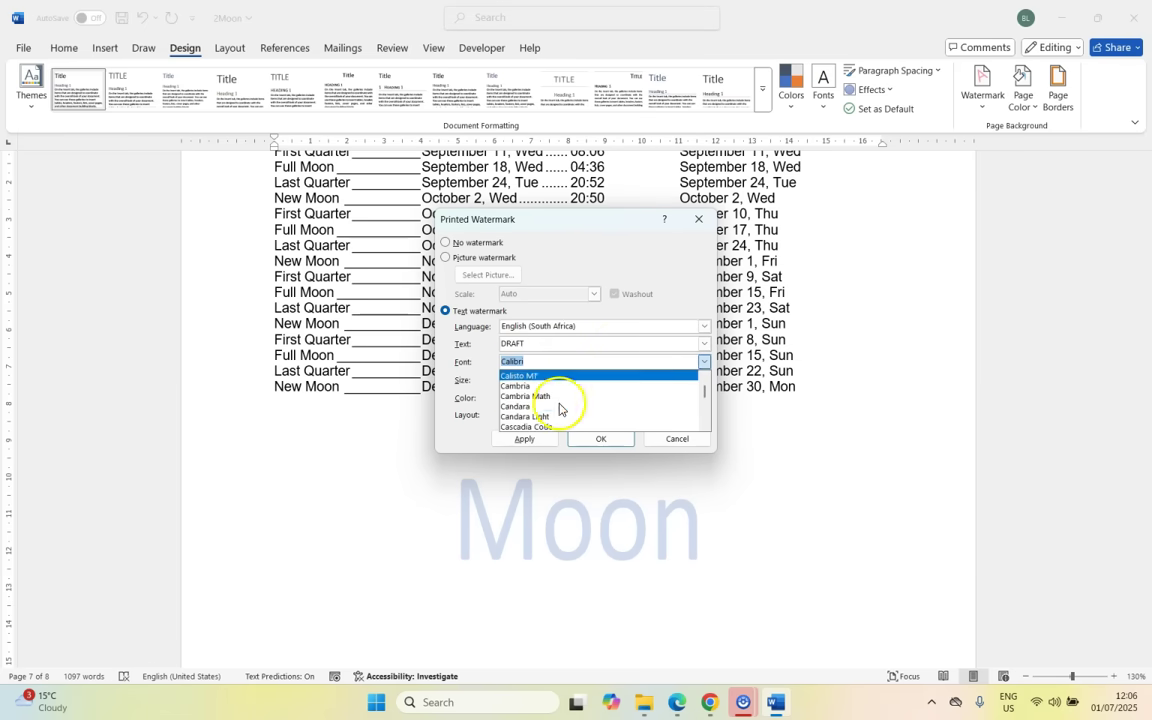
left_click(599, 380)
left_click(500, 345)
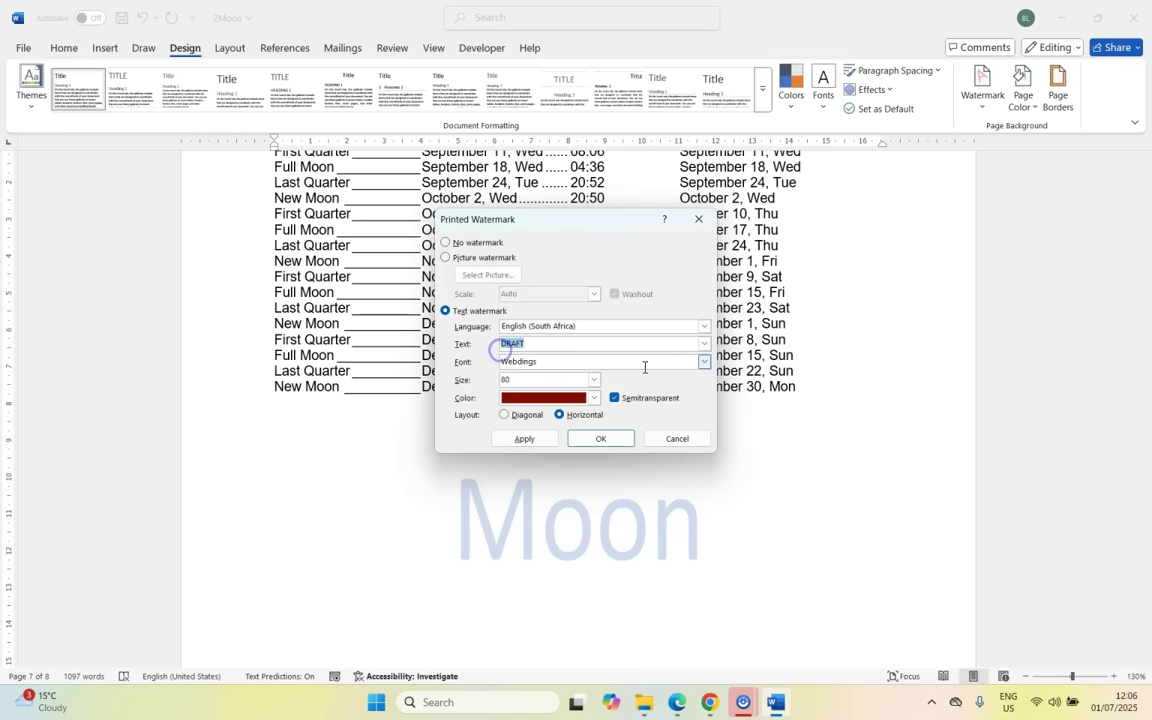
left_click(677, 700)
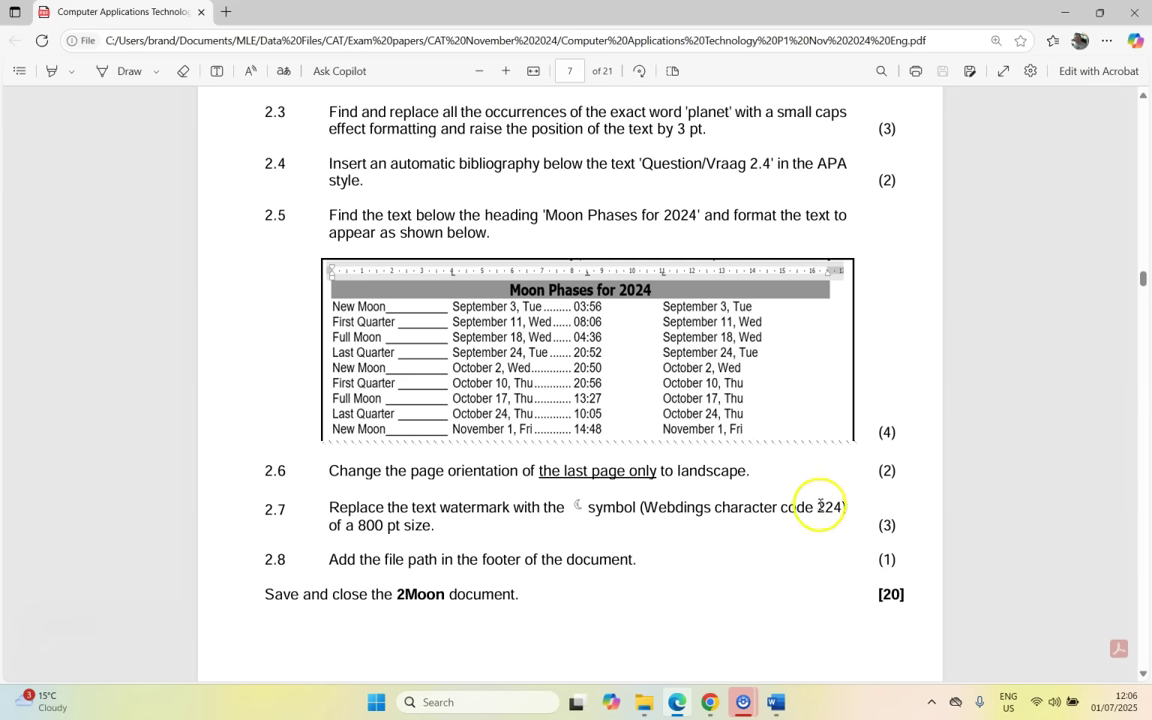
key("alt+Tab")
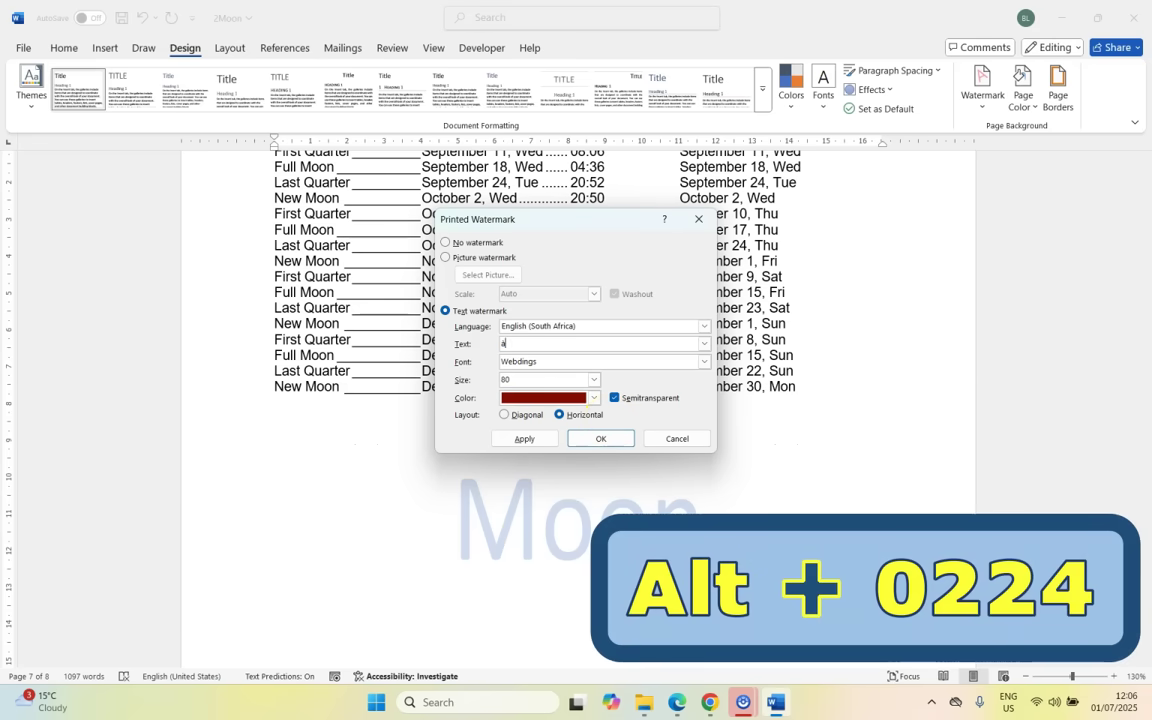
left_click(533, 381)
Set the watermark size to 800, apply the Webdings moon watermark, and close the dialog
type("800")
left_click(538, 440)
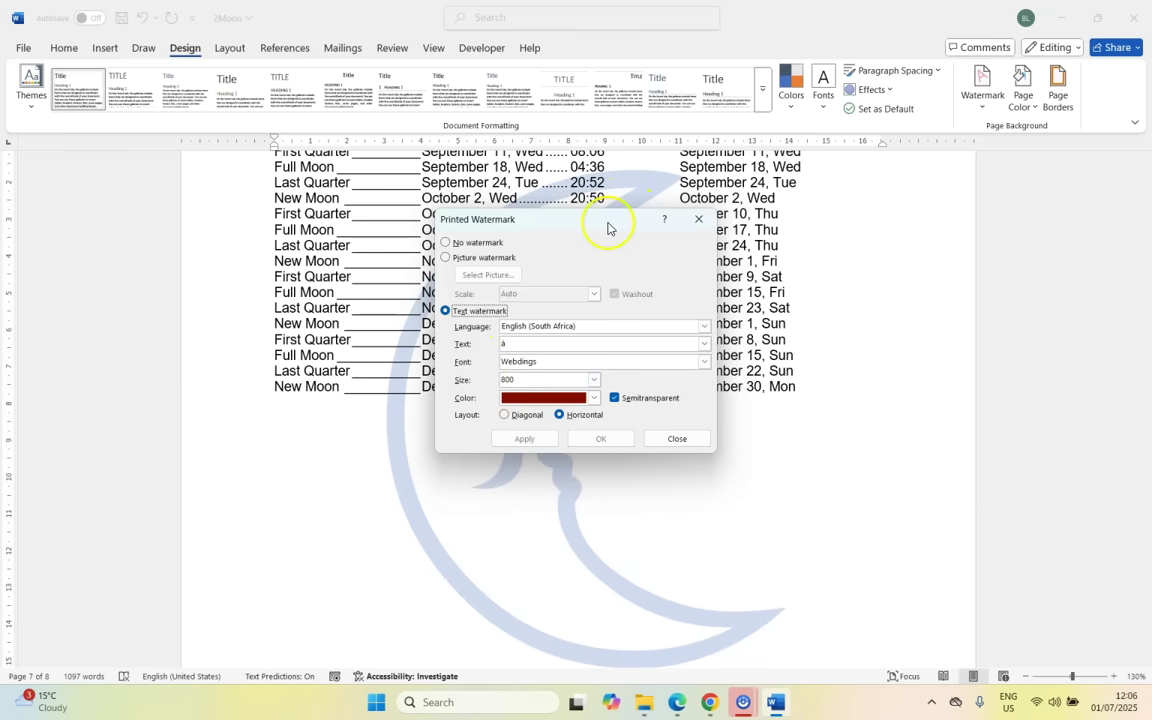
left_click_drag(608, 228, 879, 386)
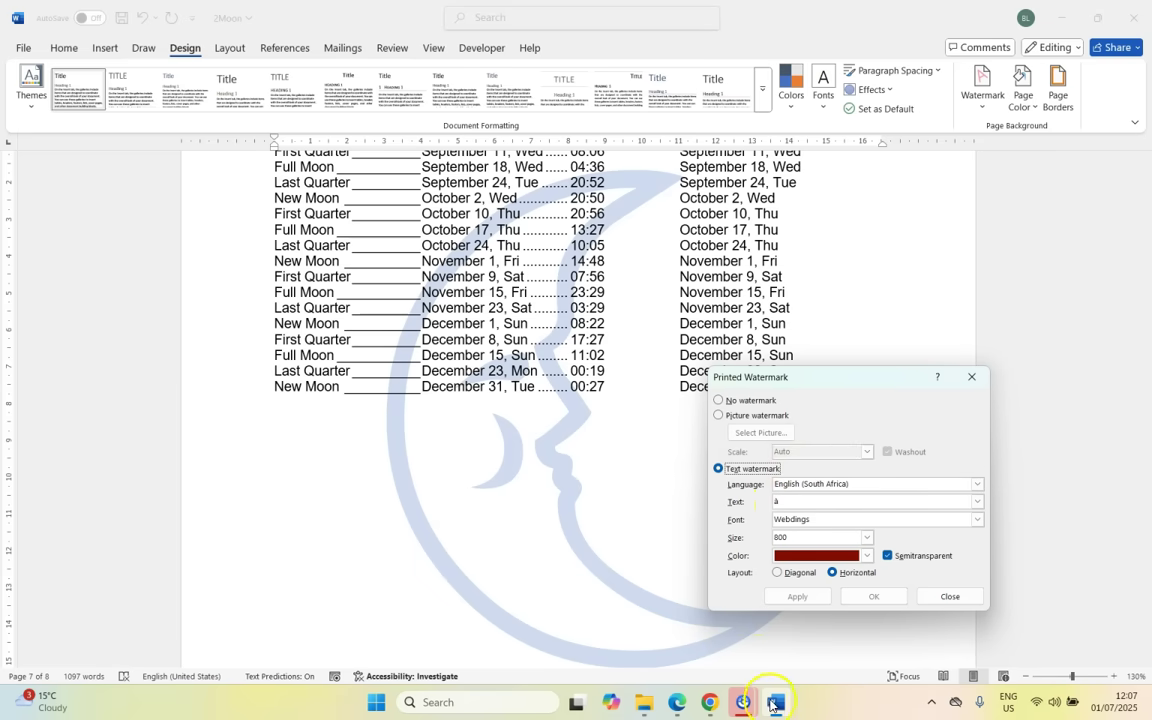
left_click(680, 705)
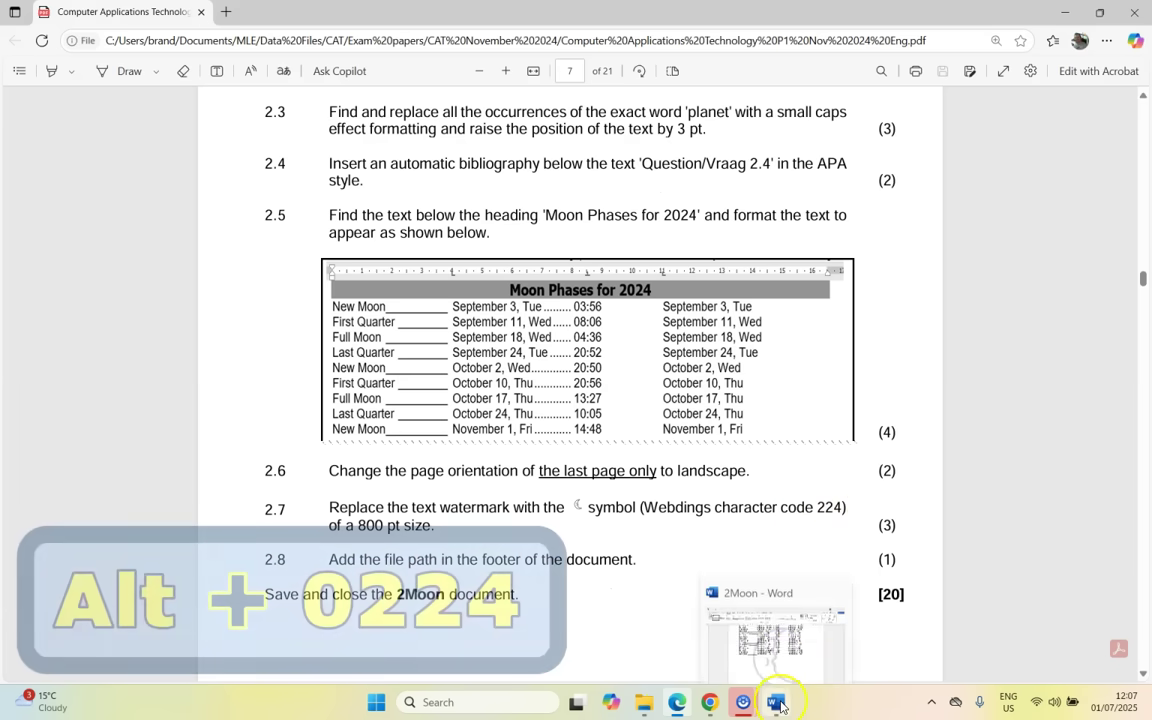
left_click(772, 673)
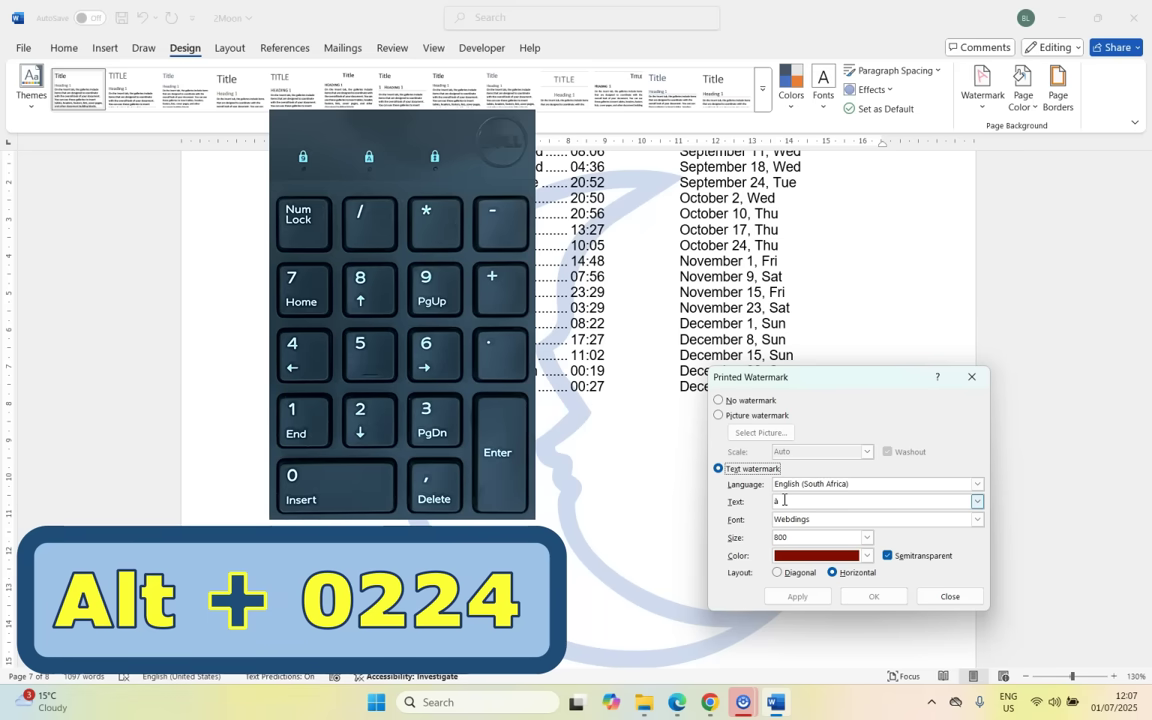
left_click(678, 701)
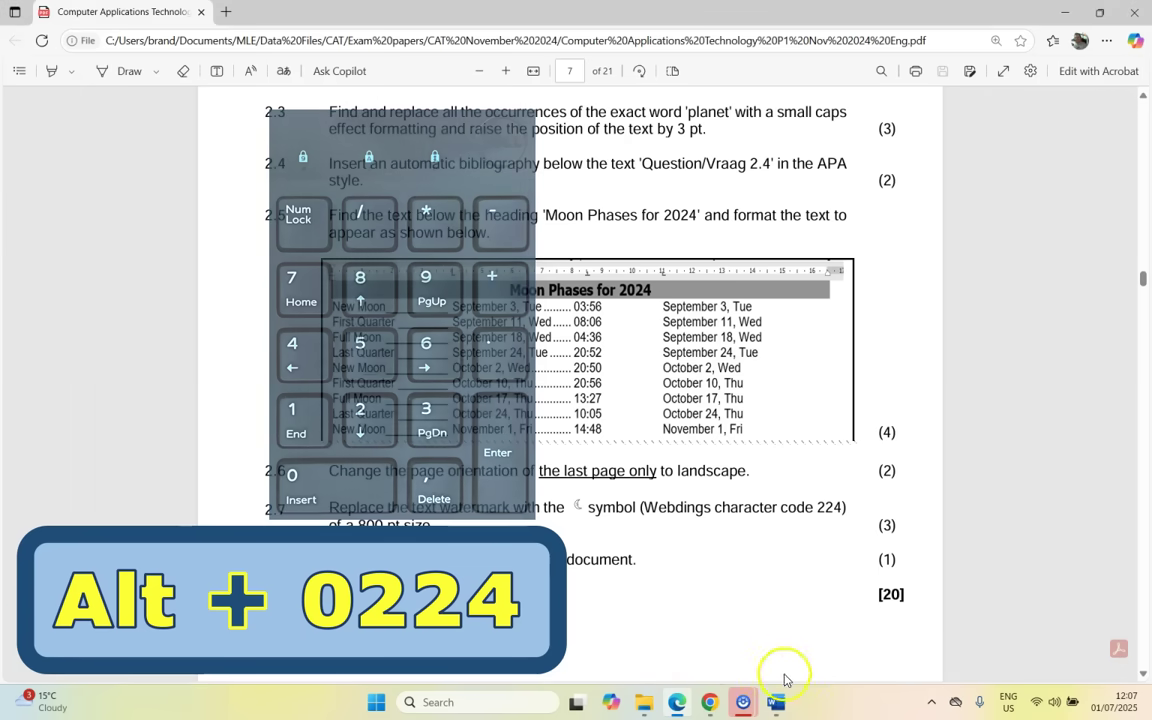
left_click(775, 702)
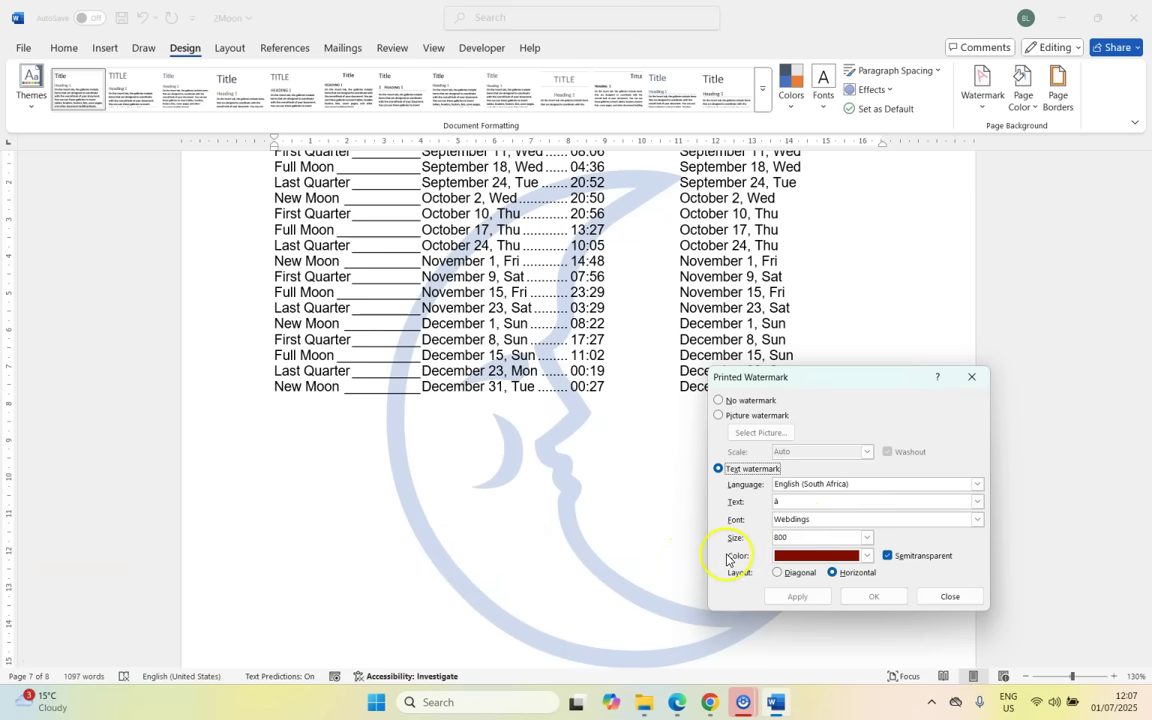
key("alt+Tab")
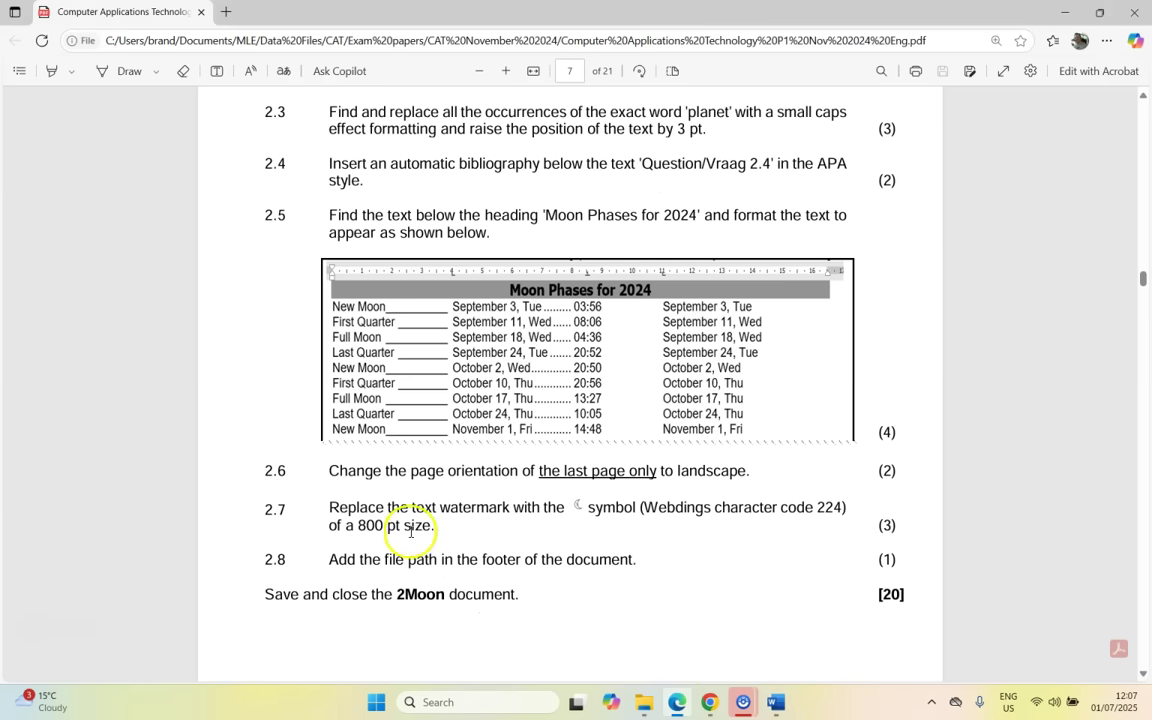
left_click(774, 702)
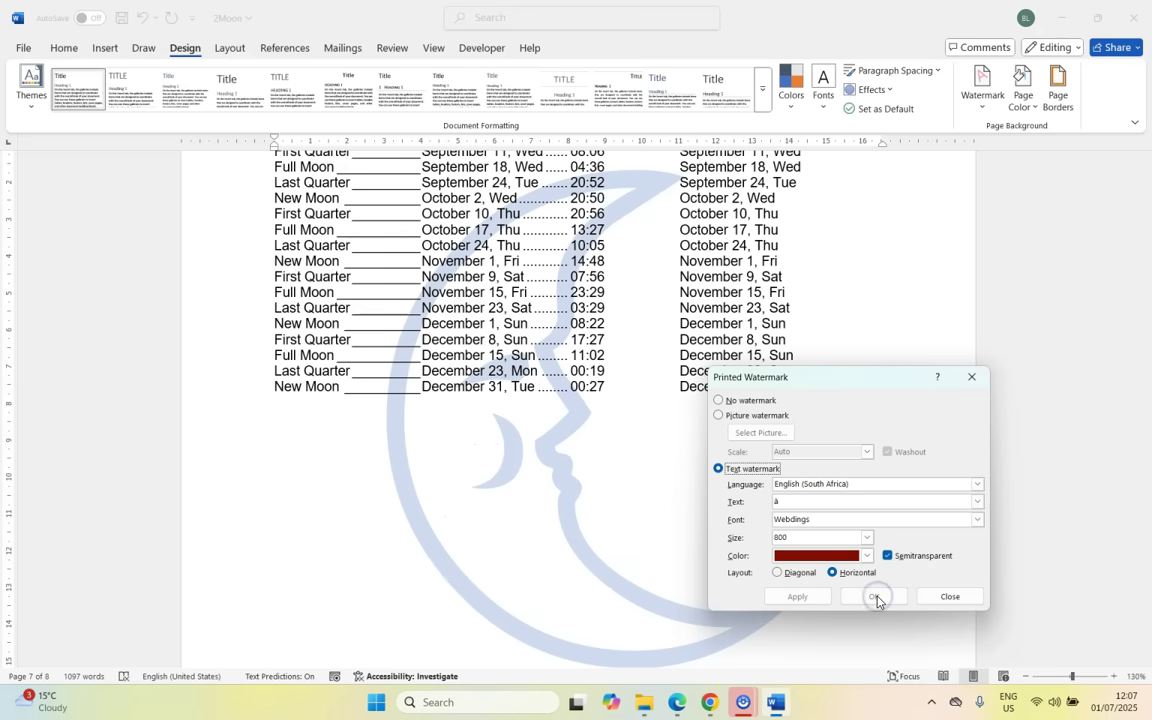
left_click(950, 597)
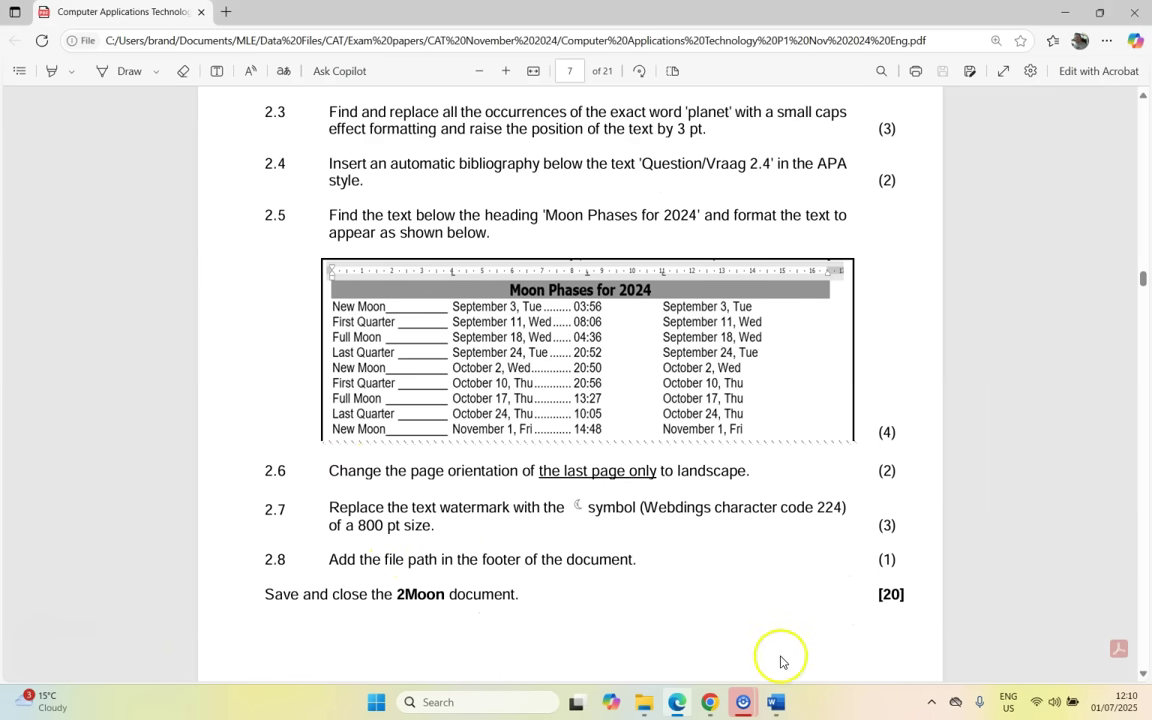
Insert the File Path field from Document Info into the page footer
left_click(774, 702)
scroll(491, 436, "down", 8)
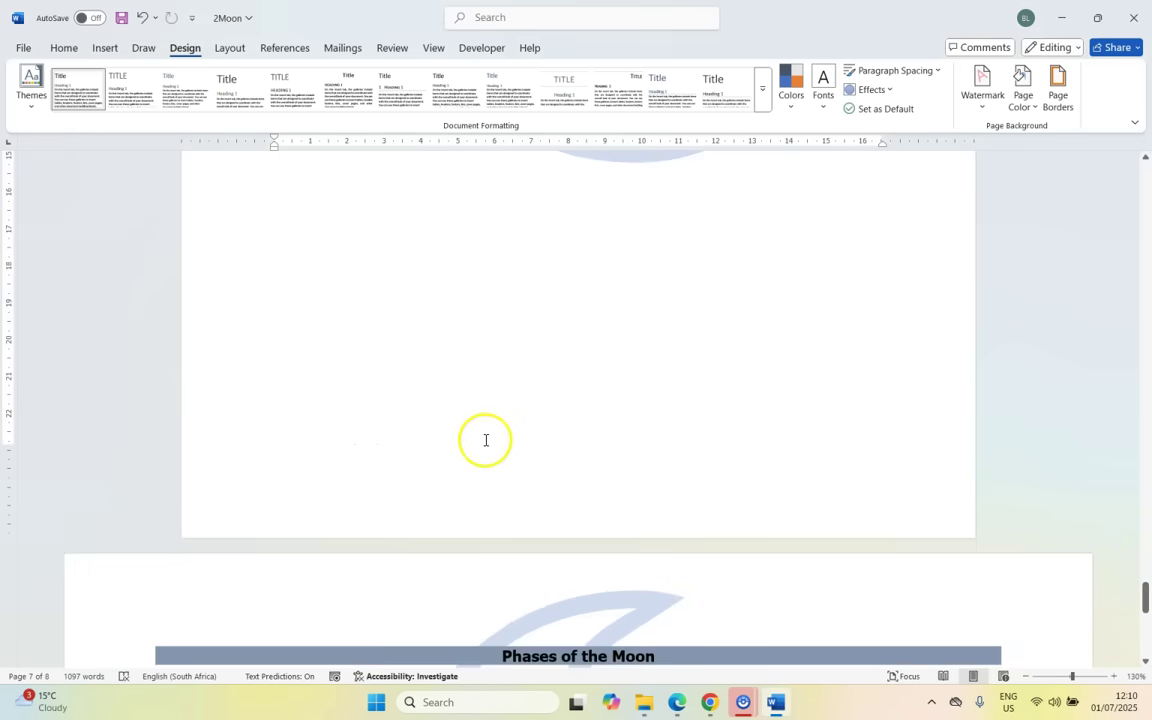
double_click(407, 506)
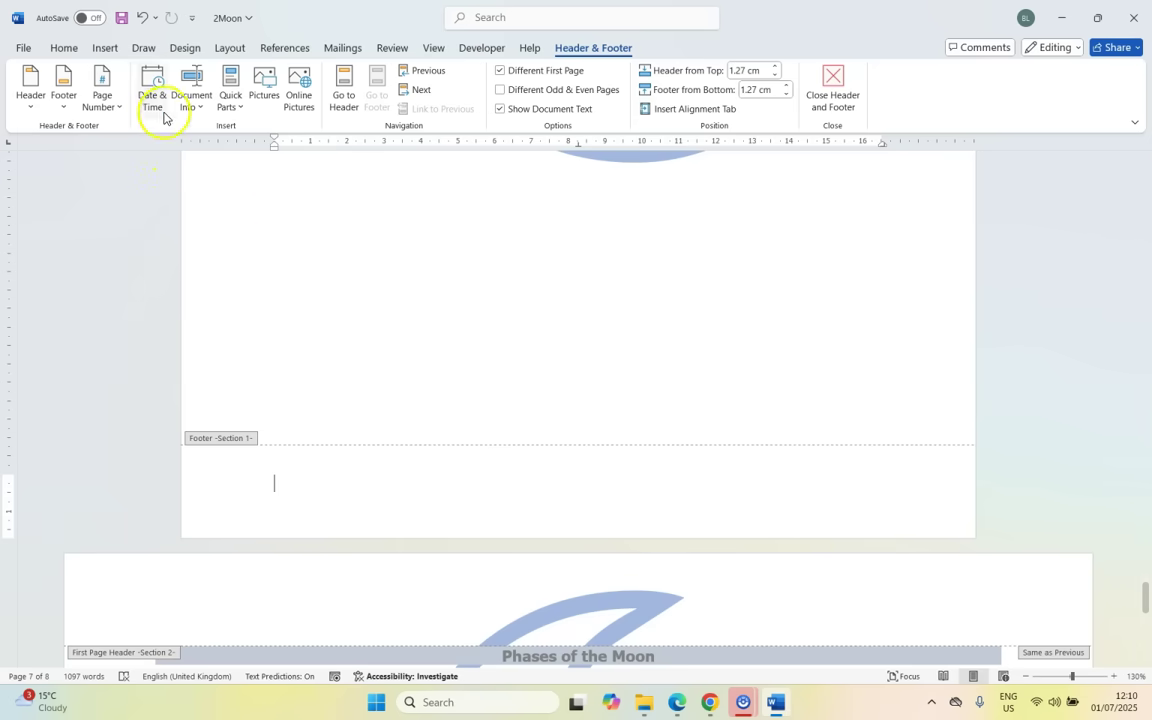
left_click(199, 108)
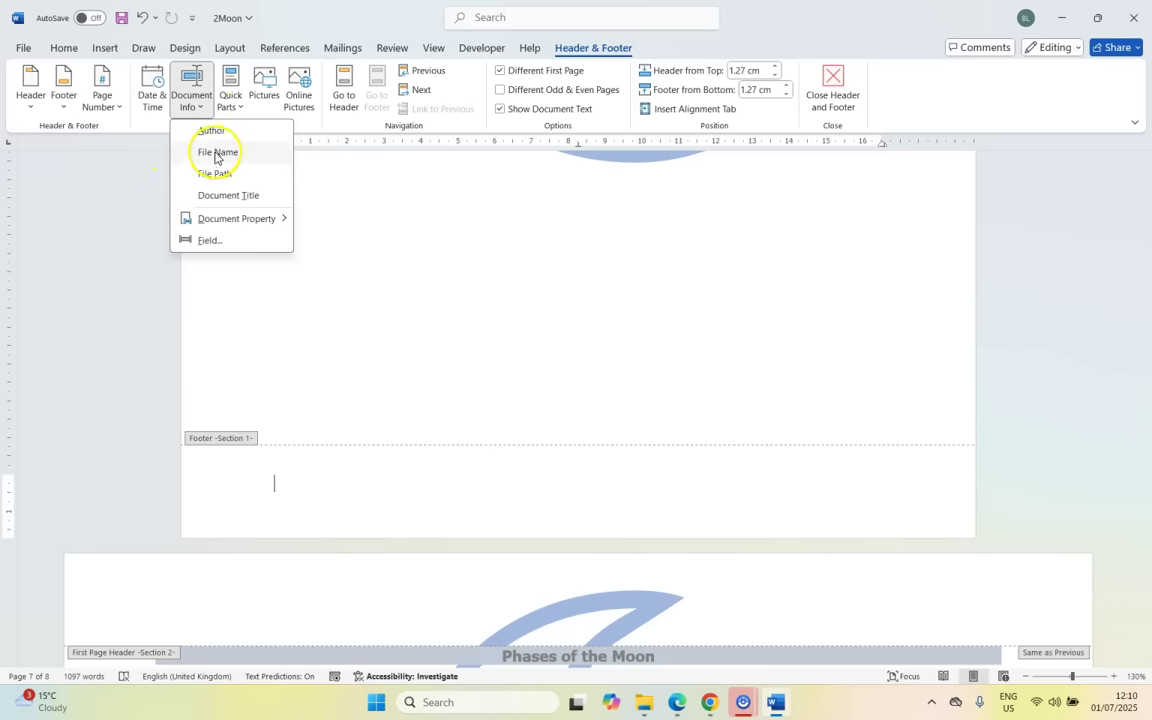
left_click(222, 176)
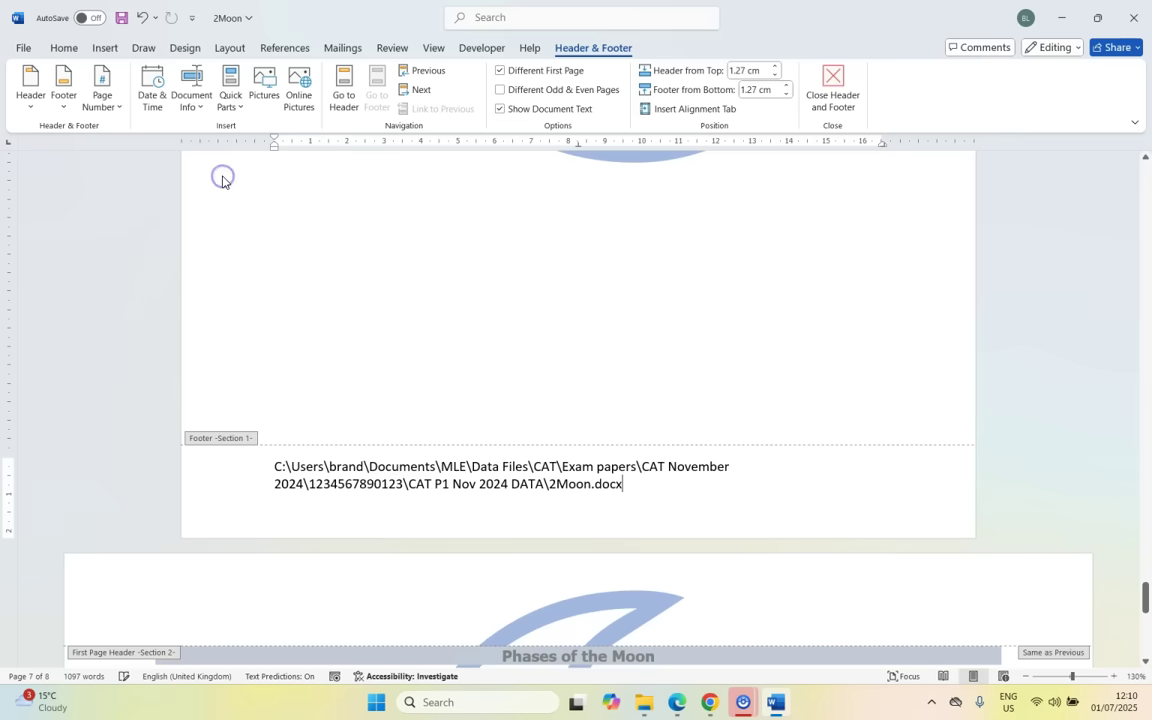
Confirm the footer path ending in 2Moon.docx is a field by selecting and right-clicking it
left_click(432, 487)
left_click(427, 466)
triple_click(489, 465)
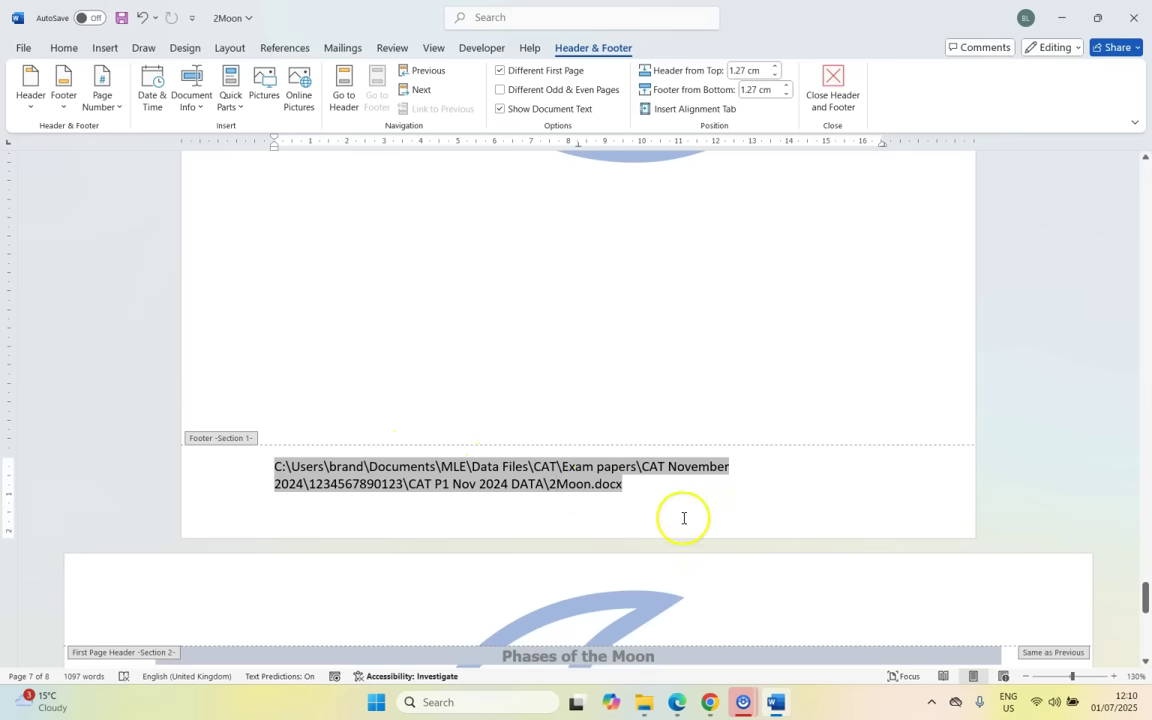
left_click(460, 472)
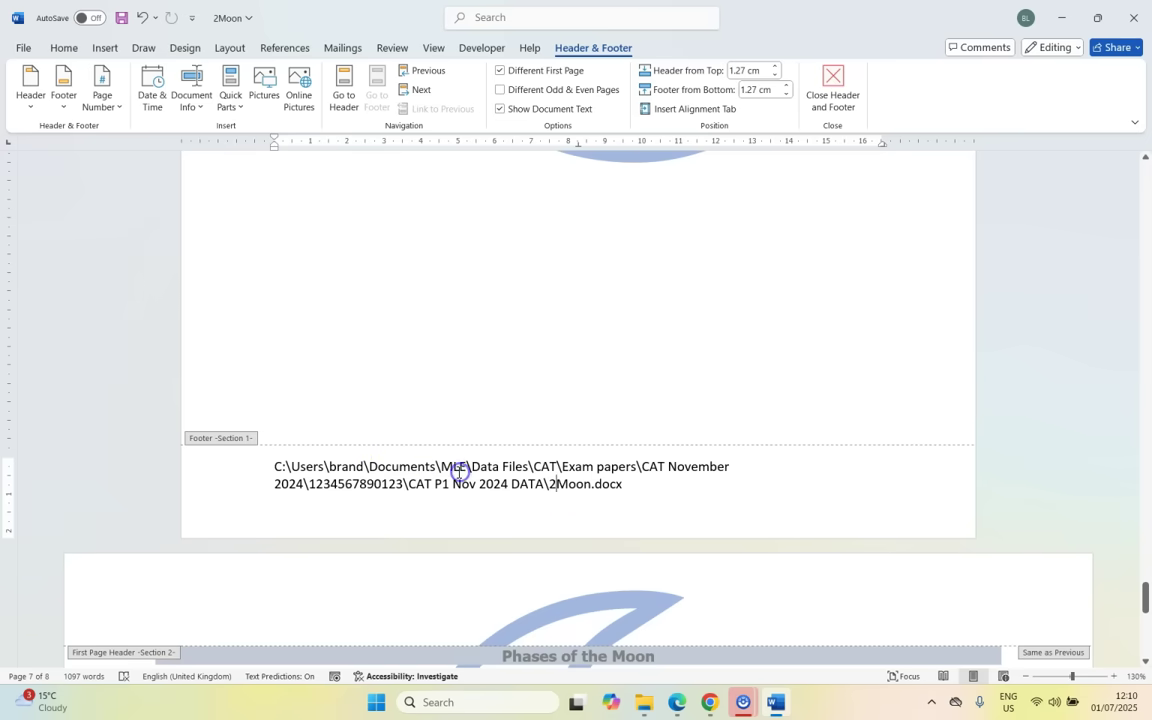
right_click(452, 465)
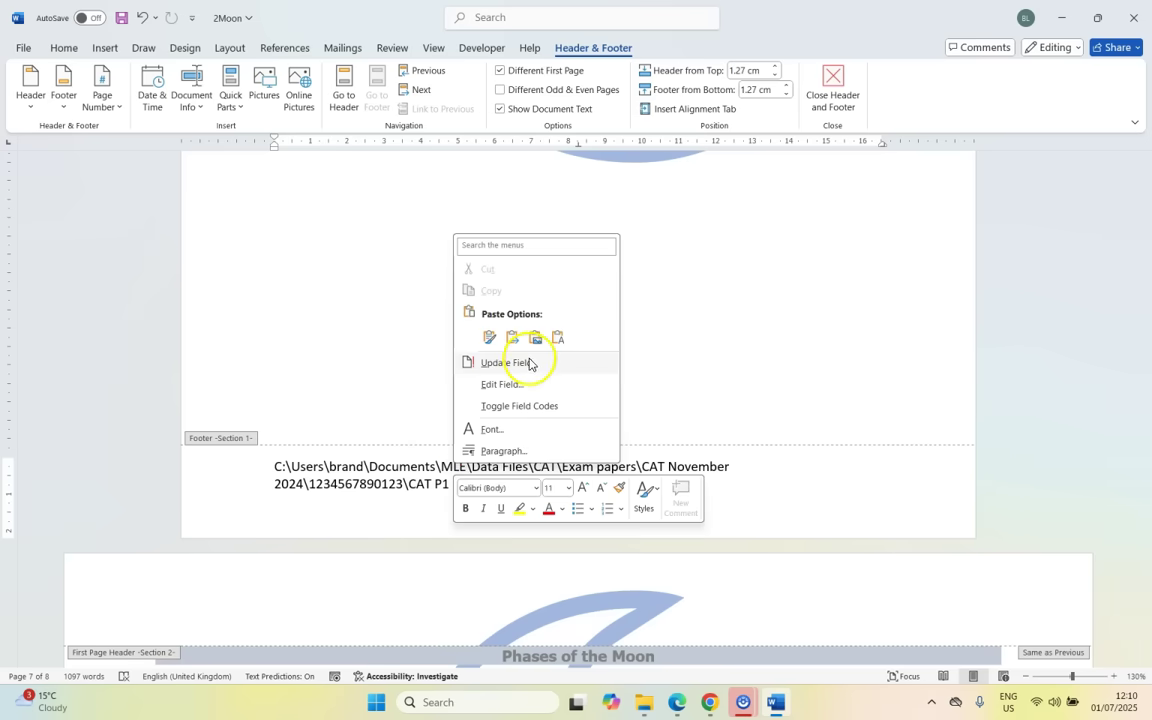
left_click(764, 476)
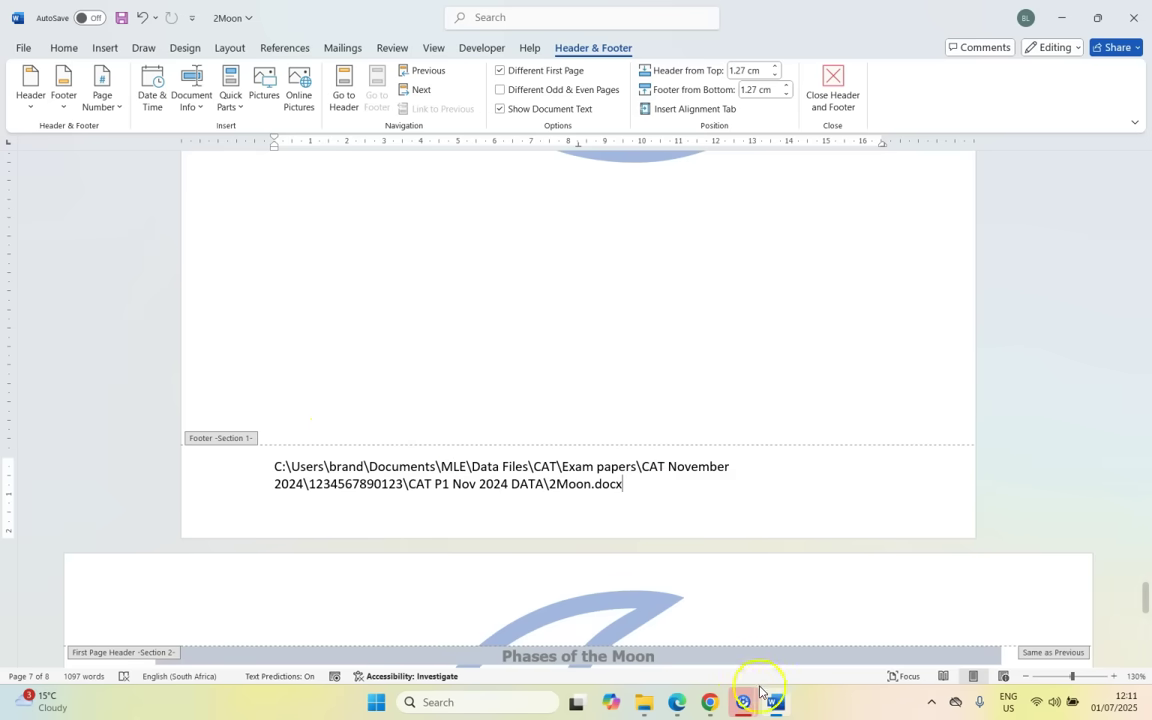
mouse_move(743, 702)
left_click(680, 610)
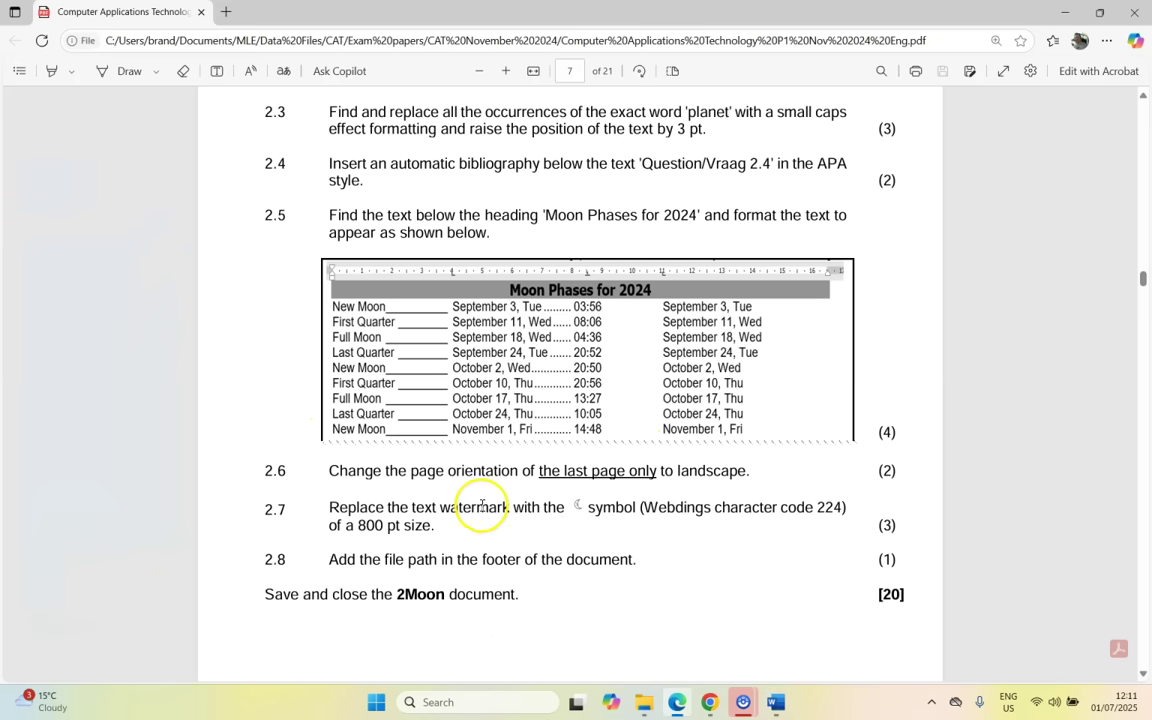